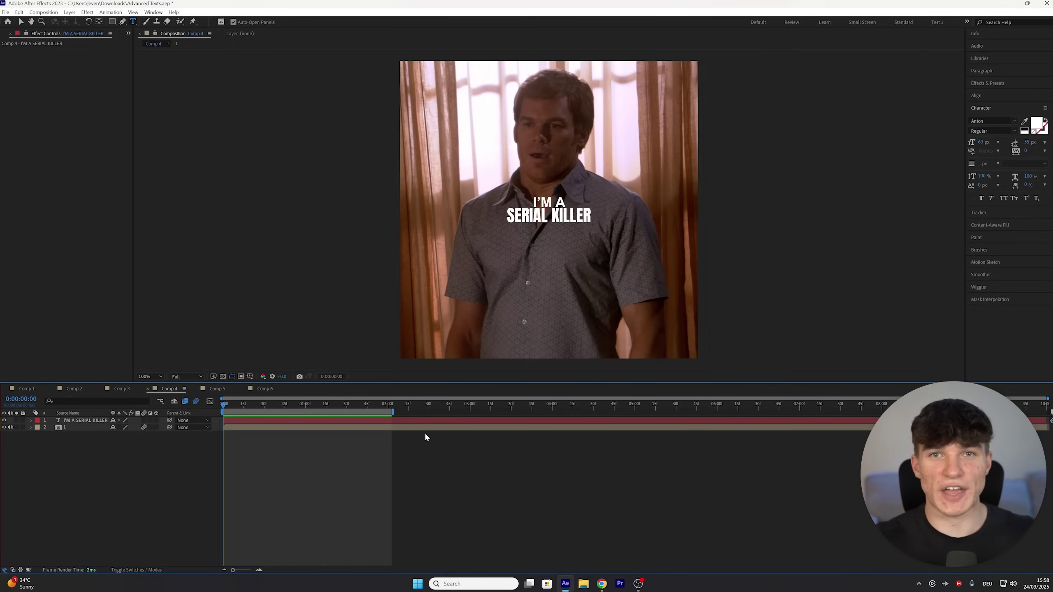
Step: Duplicate the title layer, leave the copy reading I'M A and the original reading SERIAL KILLER
click(335, 421)
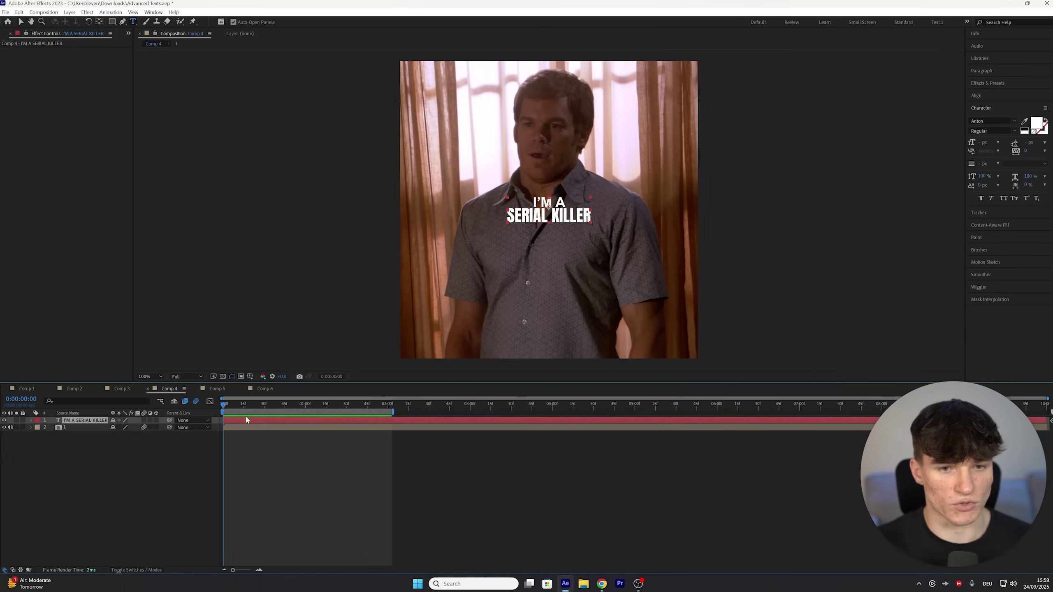
key(ctrl+d)
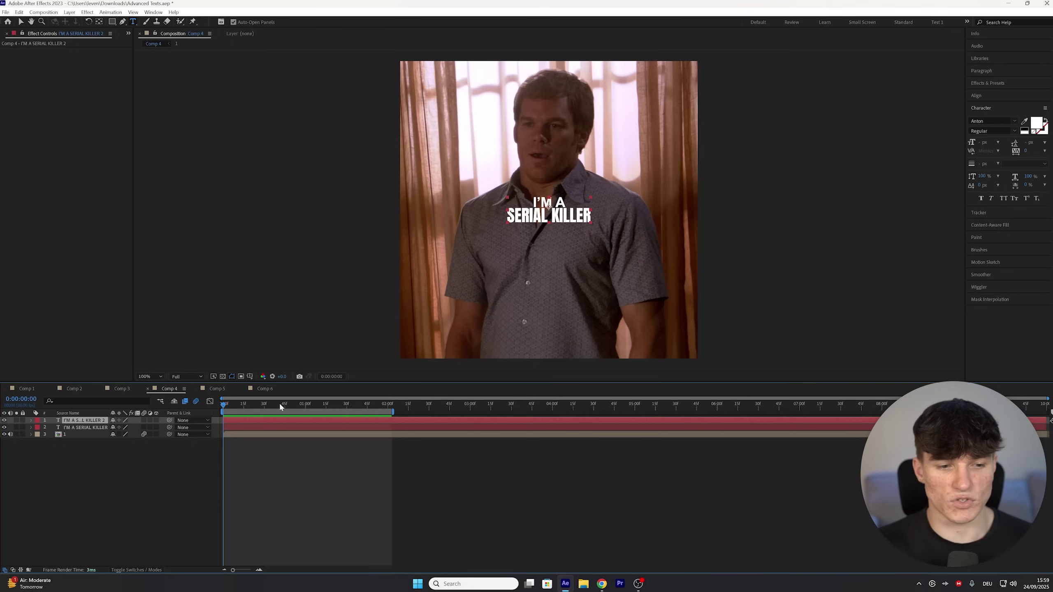
drag(590, 216, 532, 203)
key(BackSpace)
click(274, 427)
key(BackSpace)
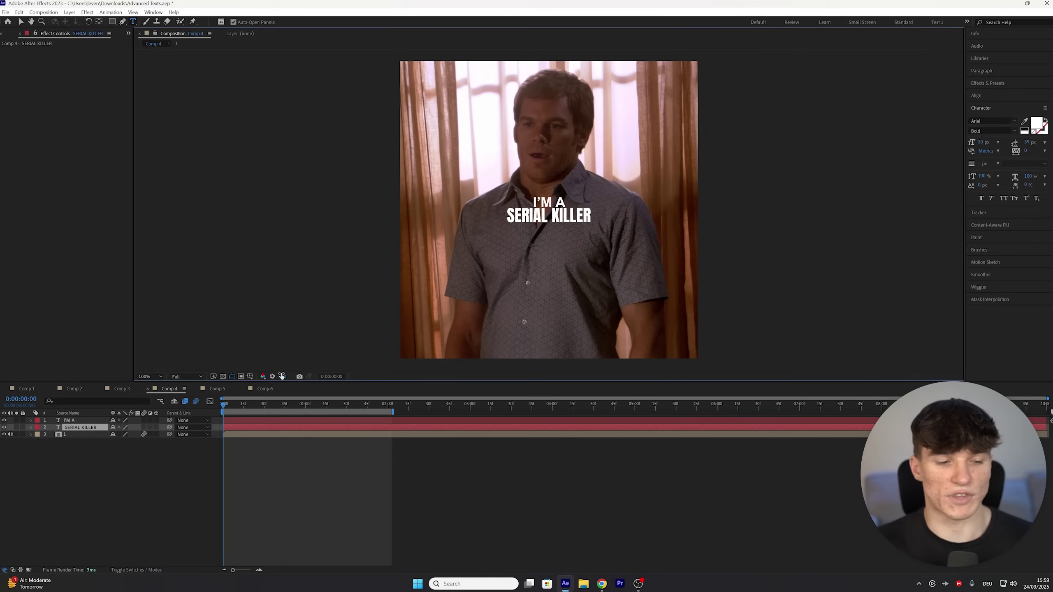
click(4, 420)
click(4, 421)
click(4, 427)
click(4, 428)
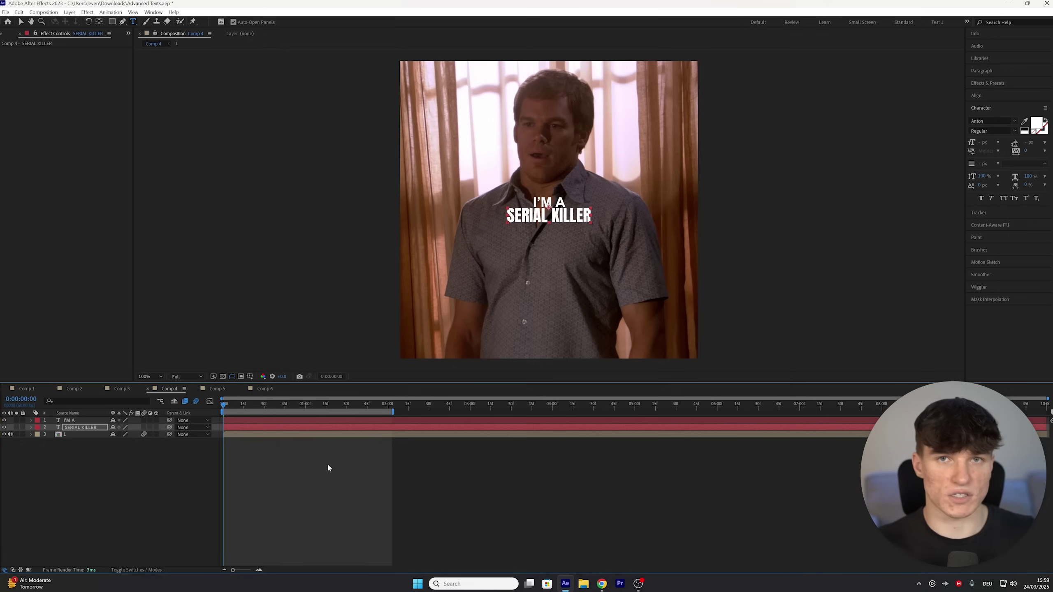
Step: Apply Slow Fade On to the title layers and drag SERIAL KILLER's end Offset keyframe earlier
click(988, 84)
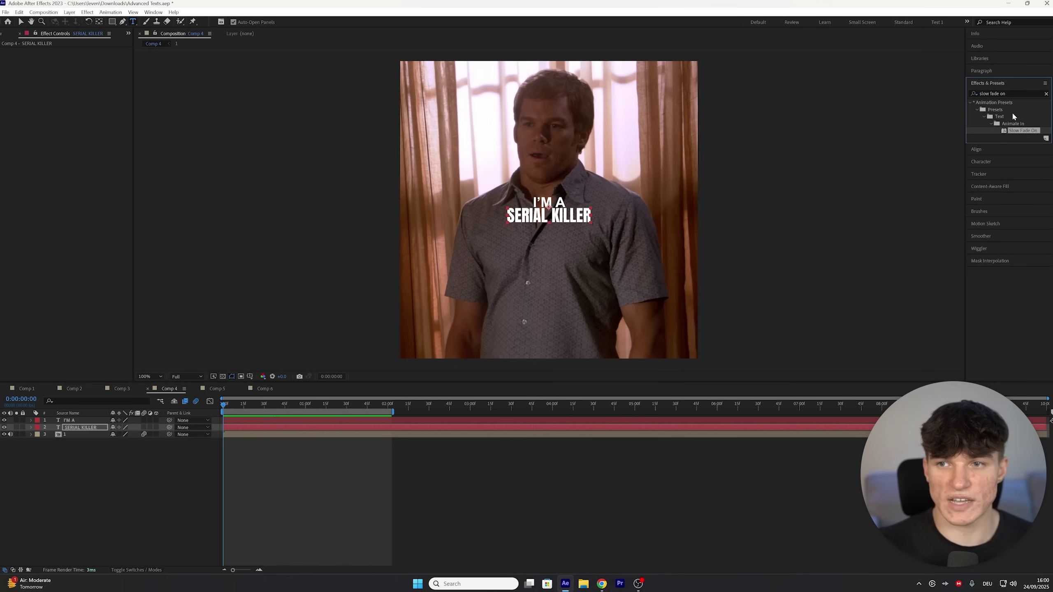
drag(1023, 130, 301, 420)
key(v)
key(u)
drag(388, 455, 289, 435)
key(space)
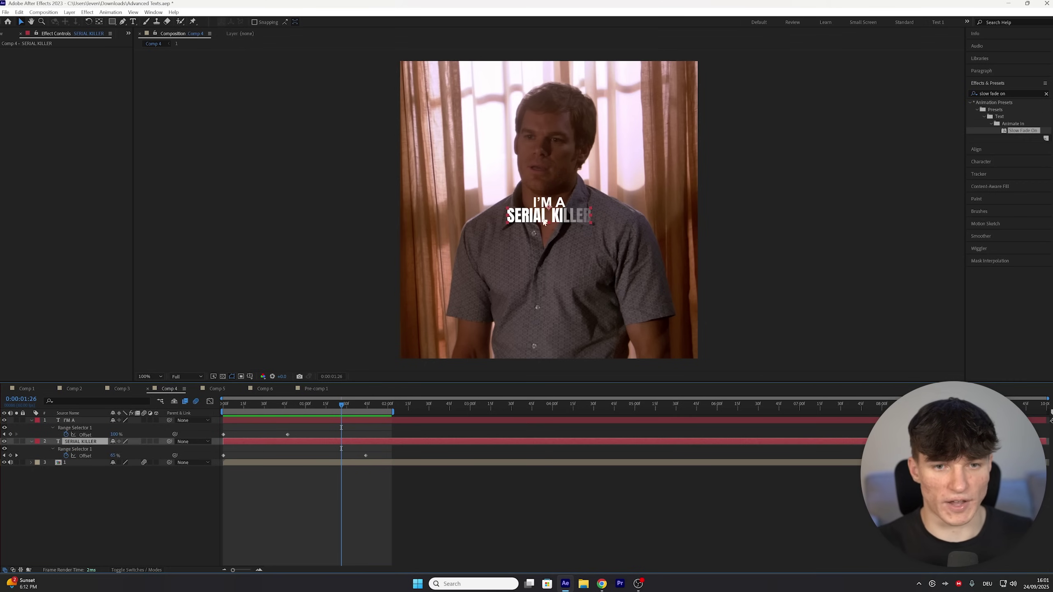
Step: Add Position to SERIAL KILLER's Animator 1 with a Y offset of 25
click(31, 441)
click(32, 442)
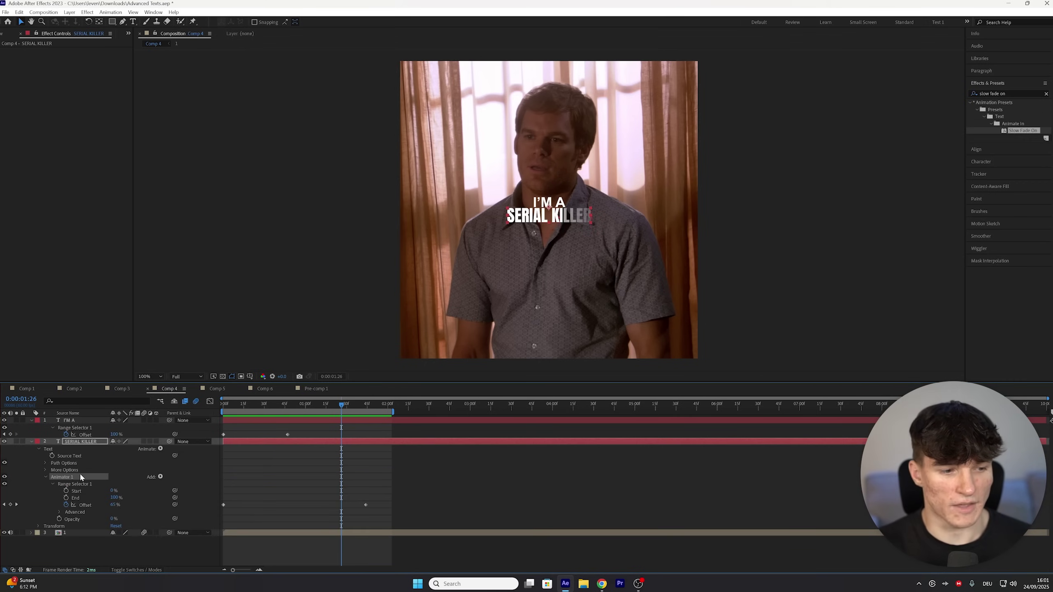
click(322, 403)
click(162, 477)
mouse_move(182, 481)
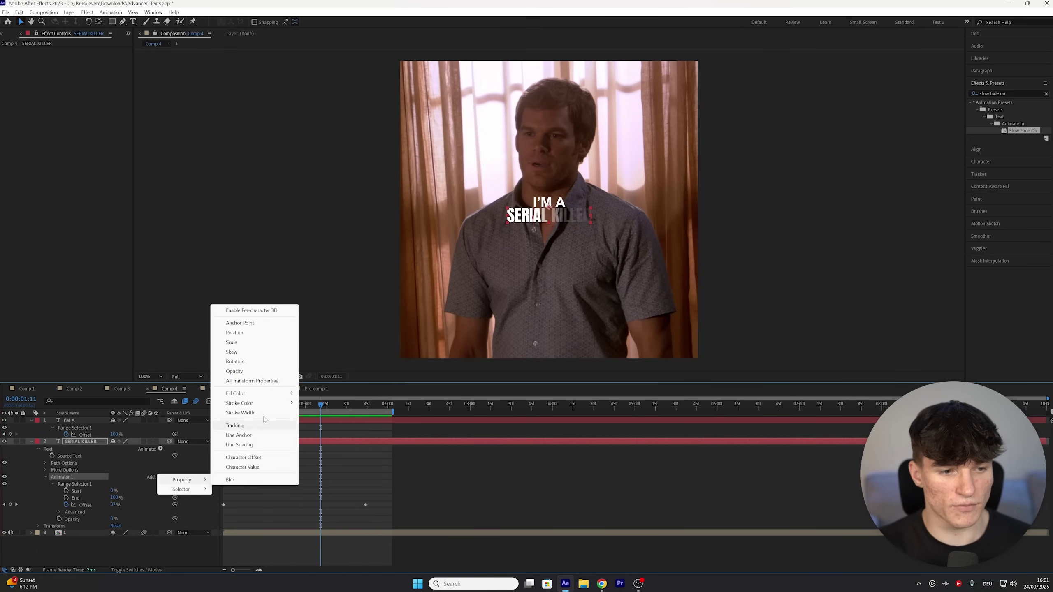
click(243, 334)
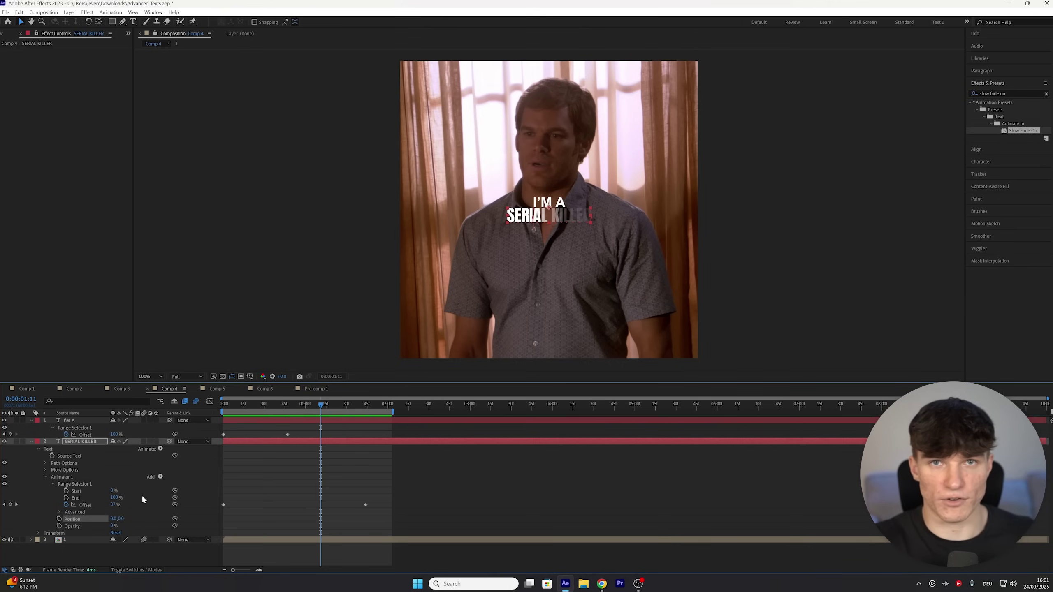
click(122, 519)
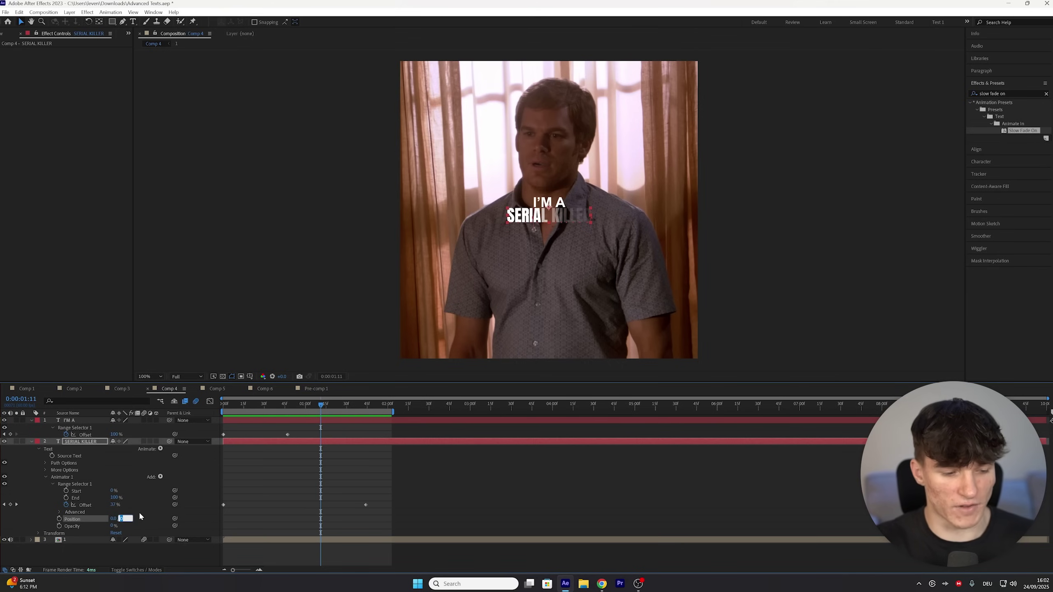
text(25)
key(Return)
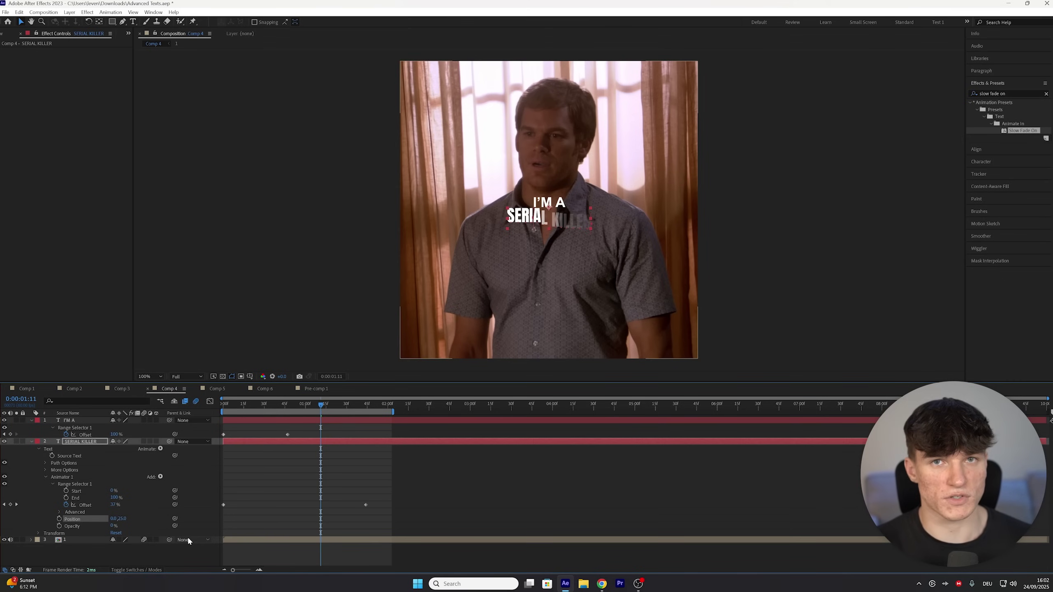
key(space)
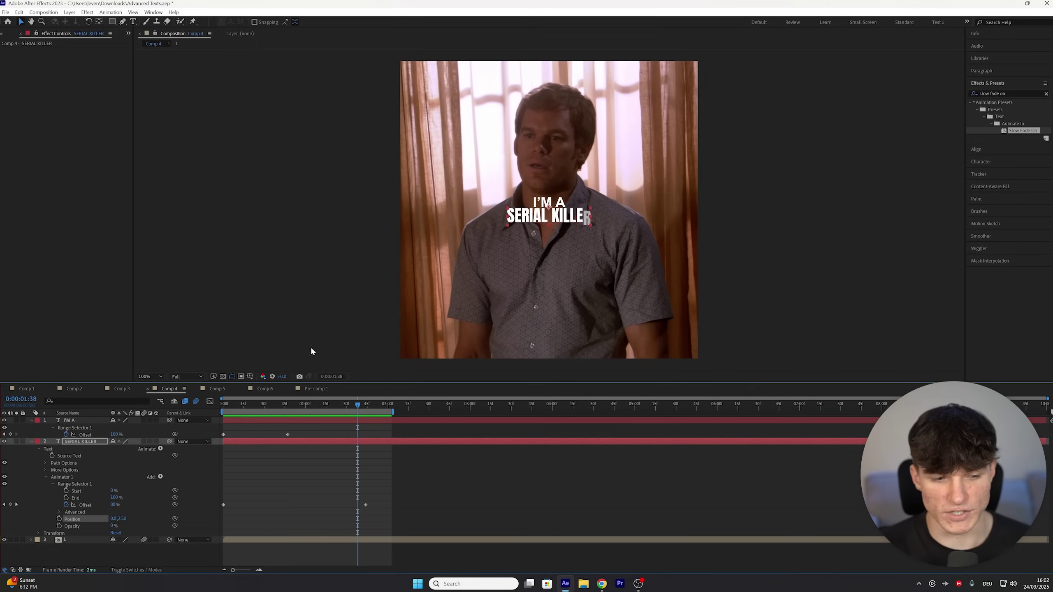
Step: Set the Range Selector's Ease High to 0% and Ease Low to 100%
click(59, 512)
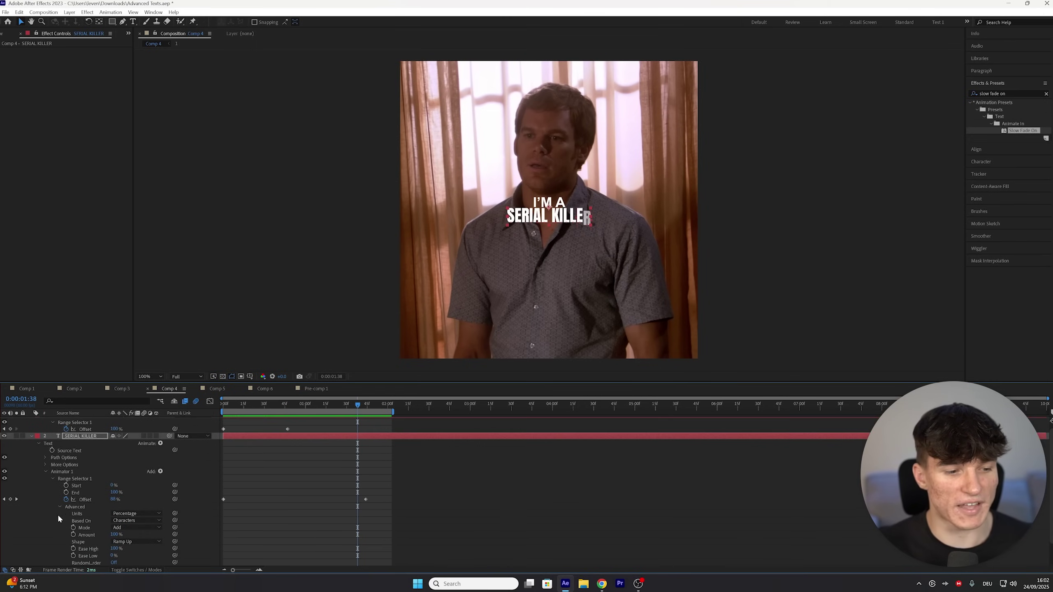
scroll(65, 520, down, 2)
click(114, 528)
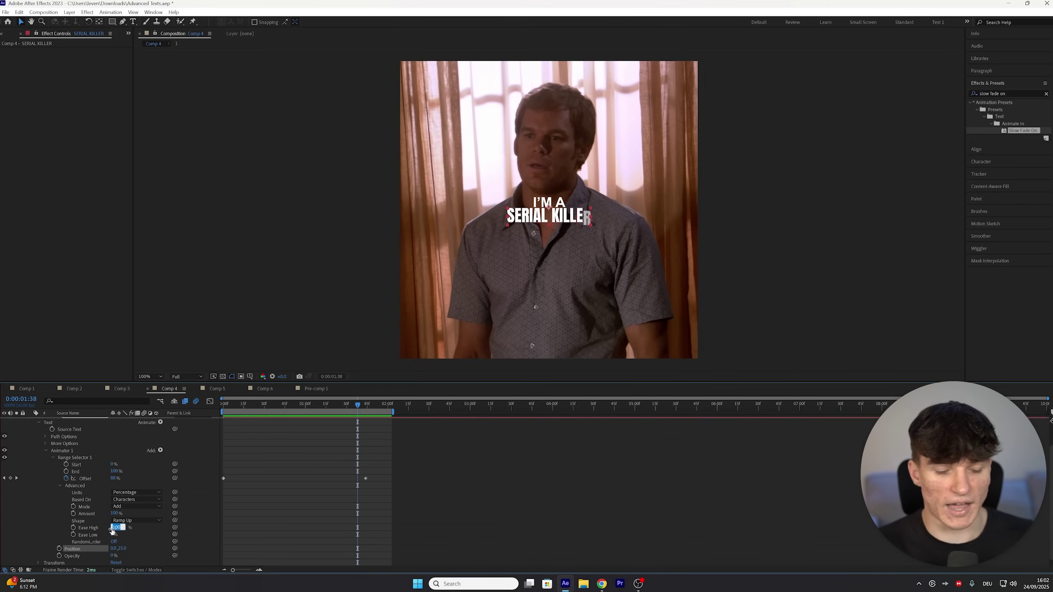
text(0)
key(Return)
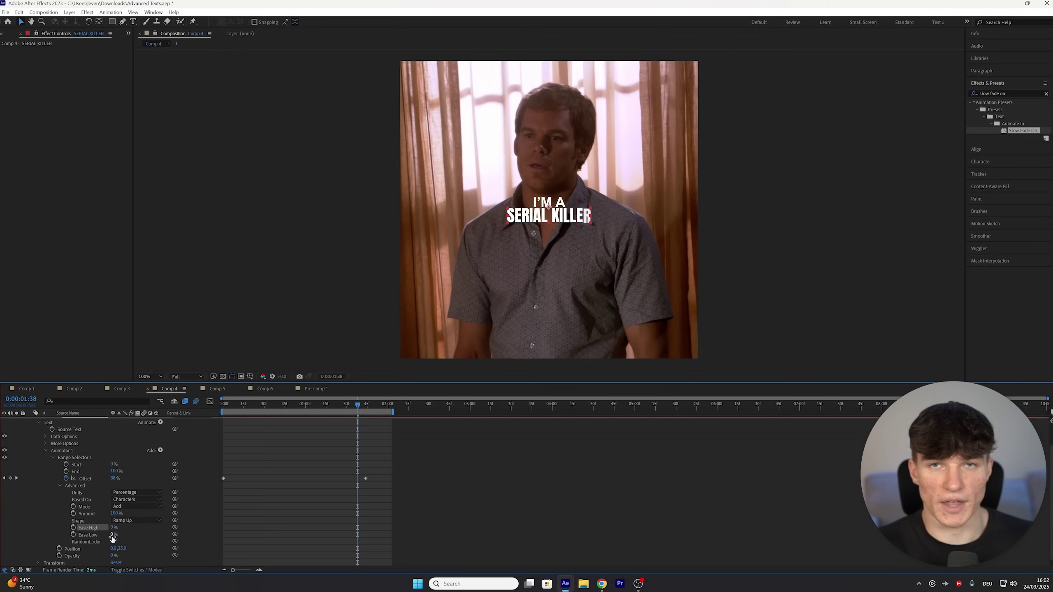
drag(112, 538, 186, 523)
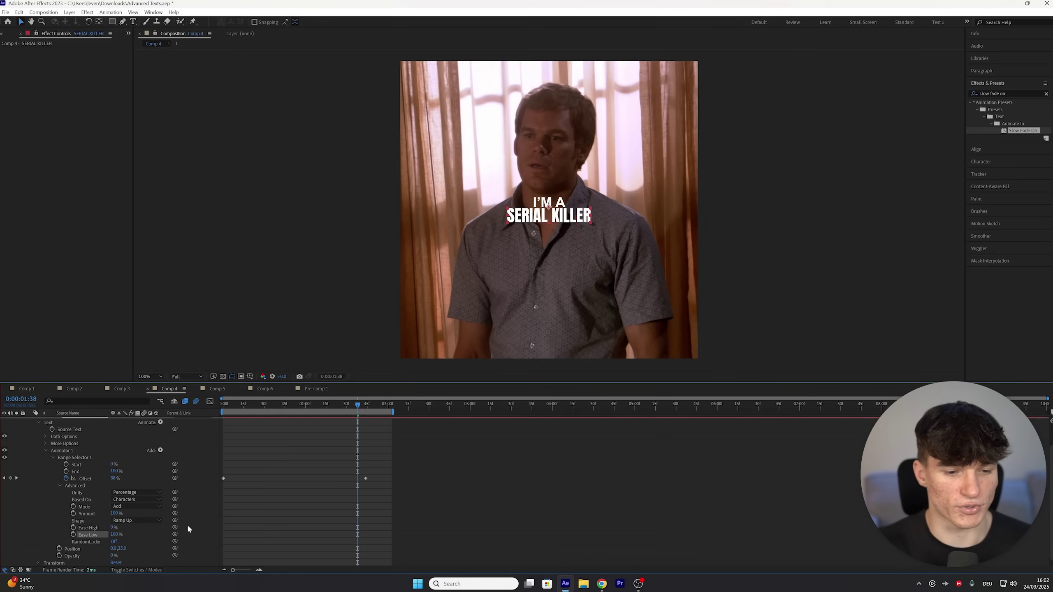
click(295, 405)
drag(295, 405, 292, 406)
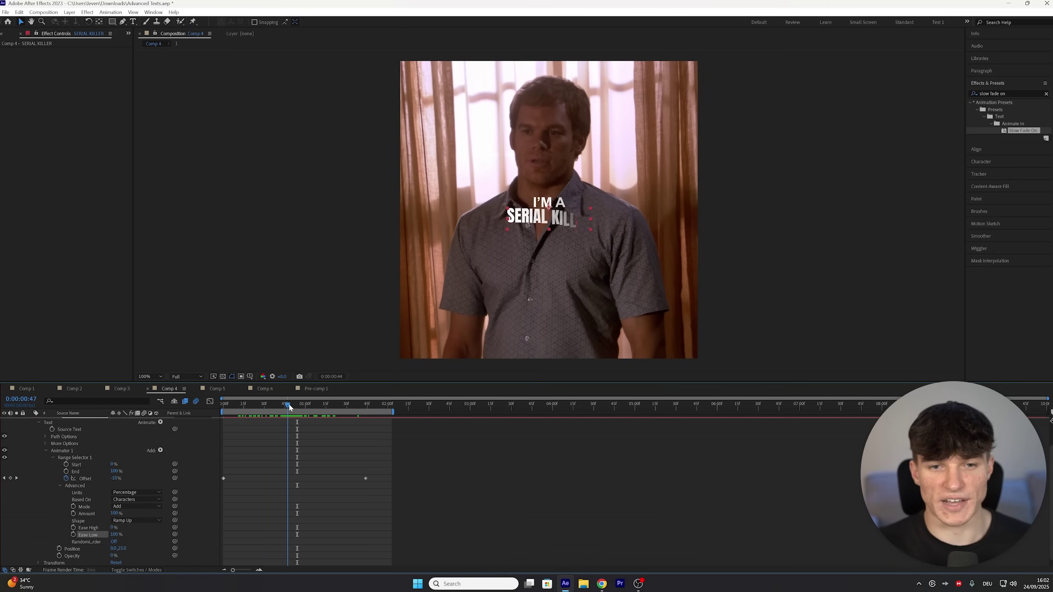
Step: Turn on Randomize Order with Random Seed 48 and scrub to check the letters
scroll(114, 529, down, 1)
click(113, 534)
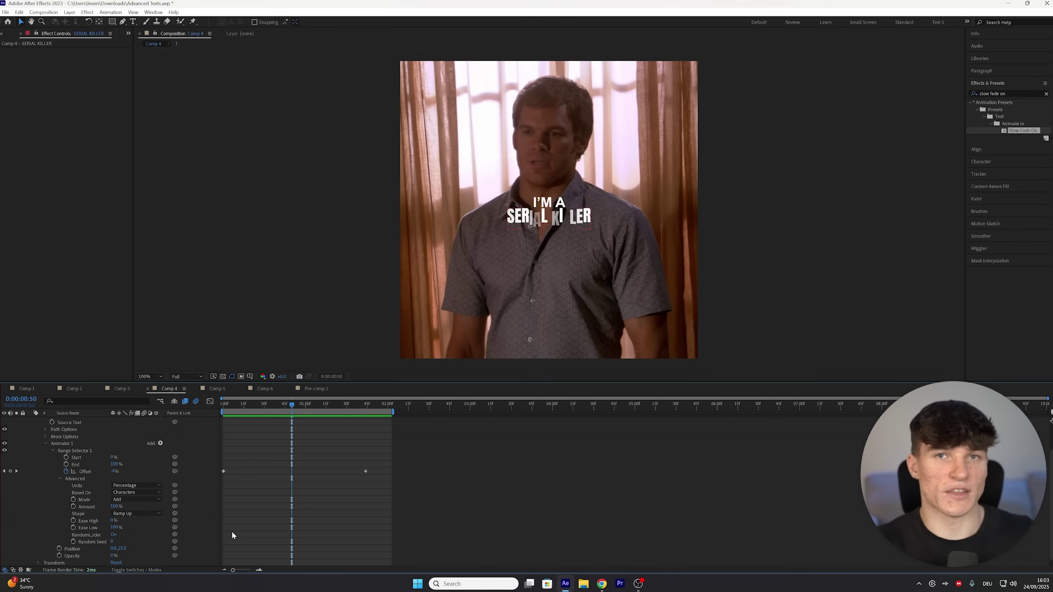
click(113, 542)
text(48)
key(Return)
mouse_move(292, 405)
mouse_down()
mouse_move(268, 409)
mouse_move(297, 407)
mouse_up()
scroll(265, 480, down, 1)
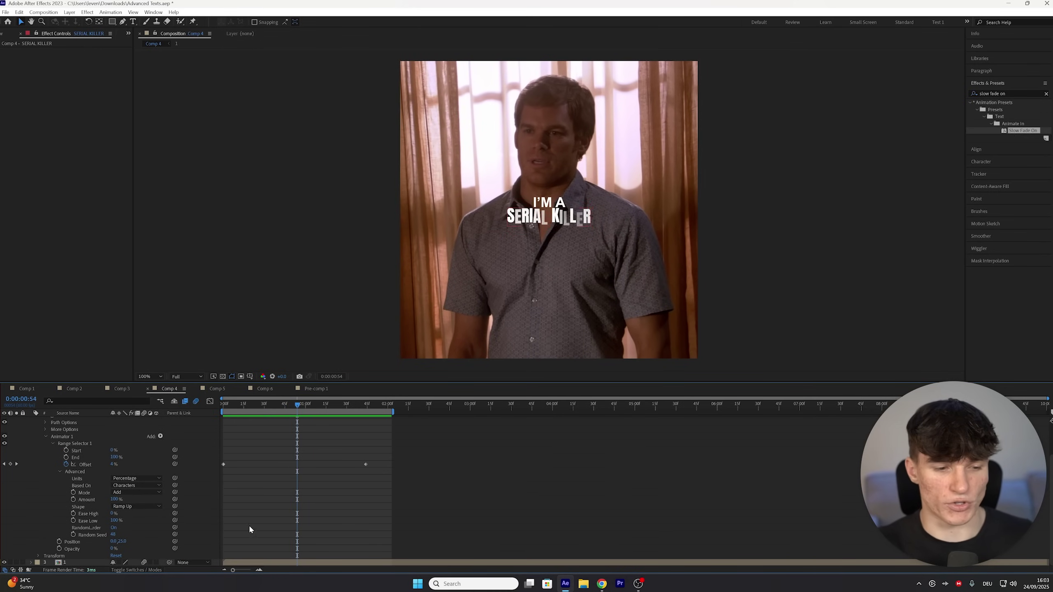
Step: Add a Rotation animator with a Wiggly Selector to SERIAL KILLER, rotation 20°
scroll(252, 506, up, 3)
click(160, 449)
click(196, 326)
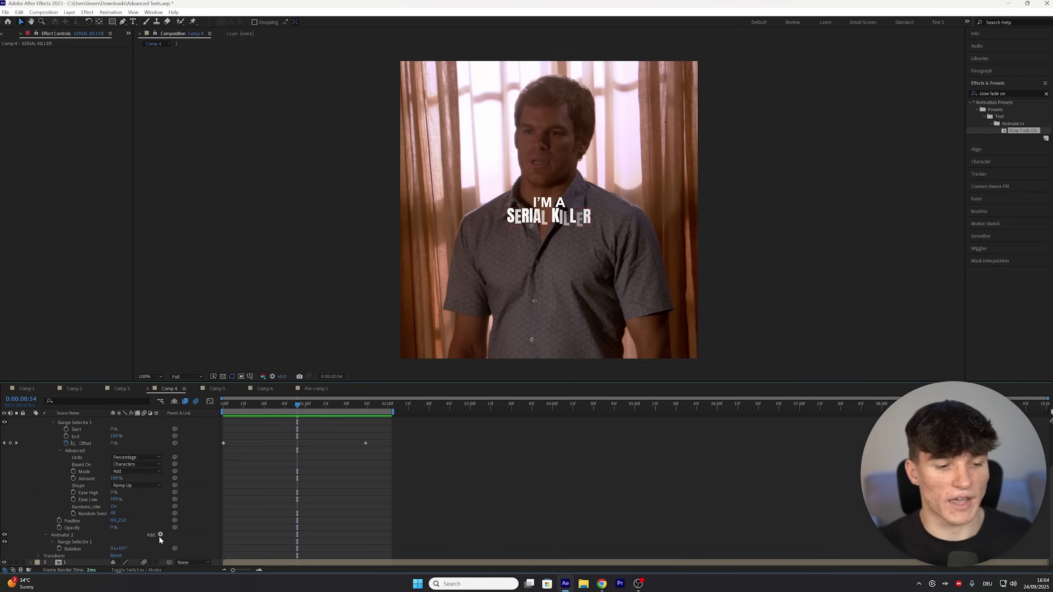
click(160, 535)
mouse_move(174, 547)
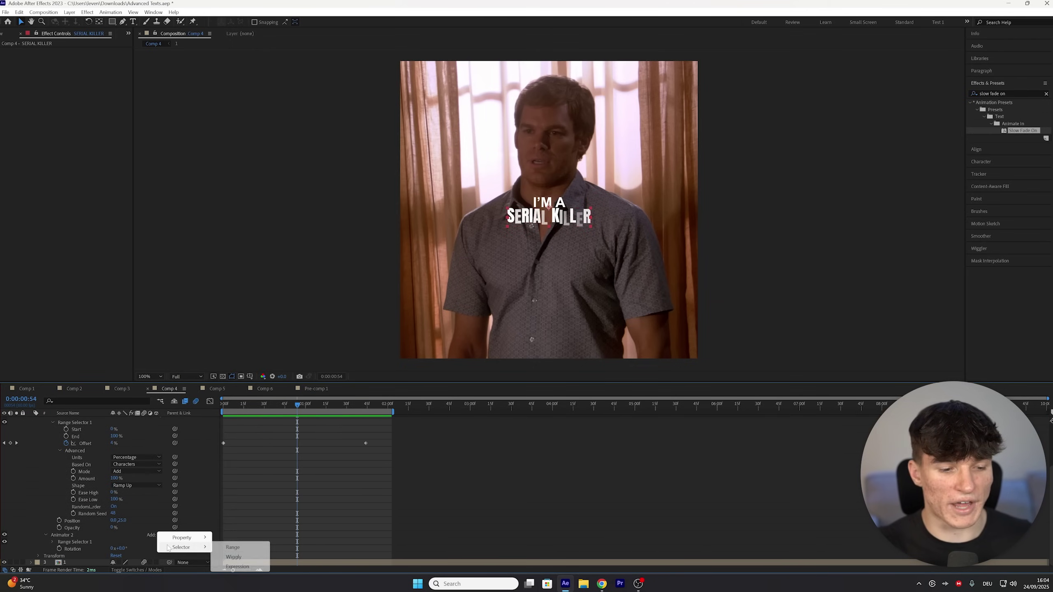
click(233, 556)
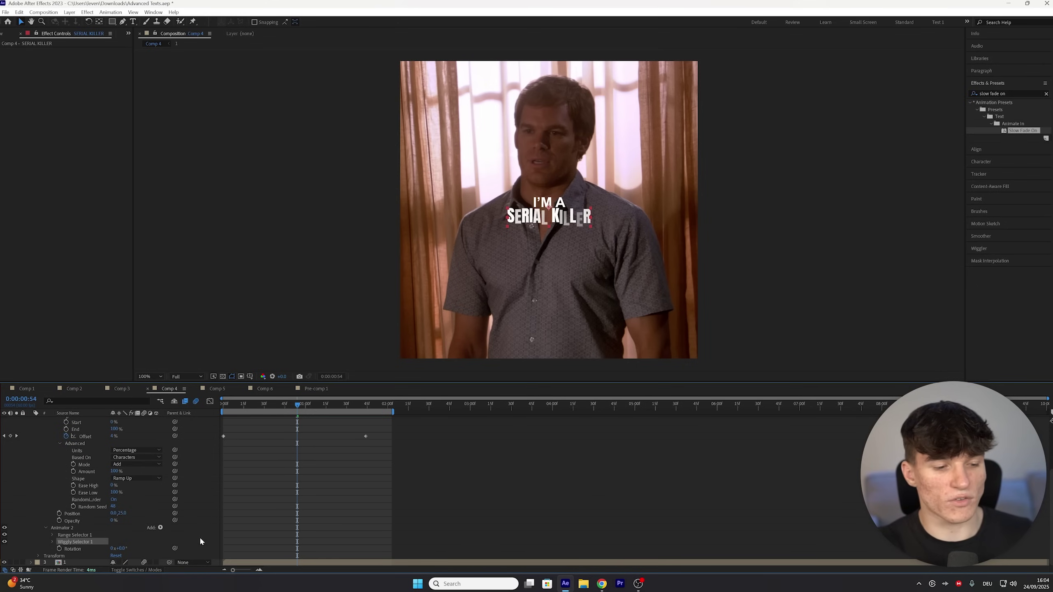
click(120, 548)
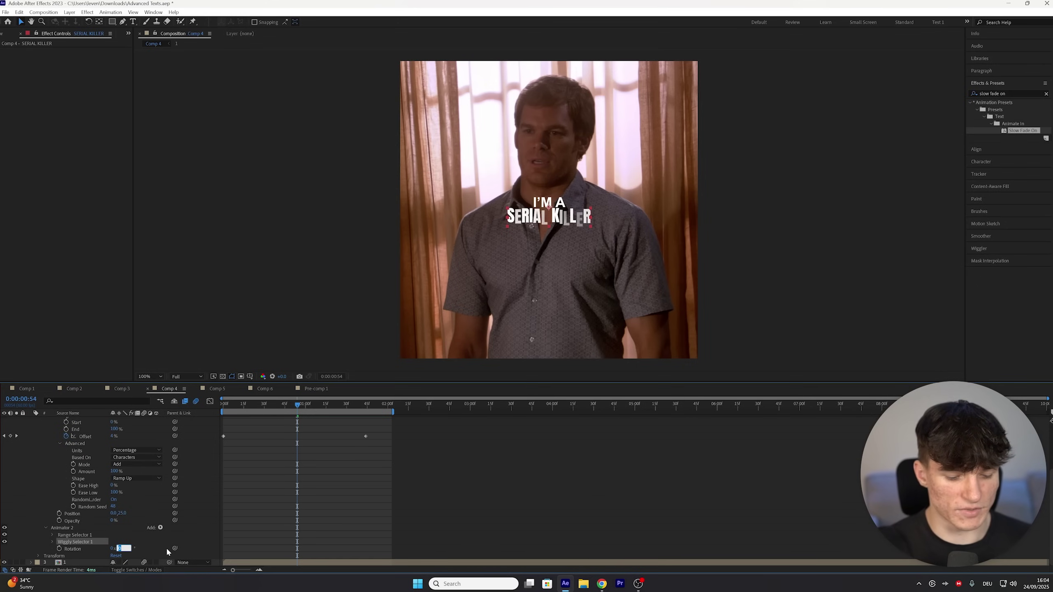
text(20)
key(Return)
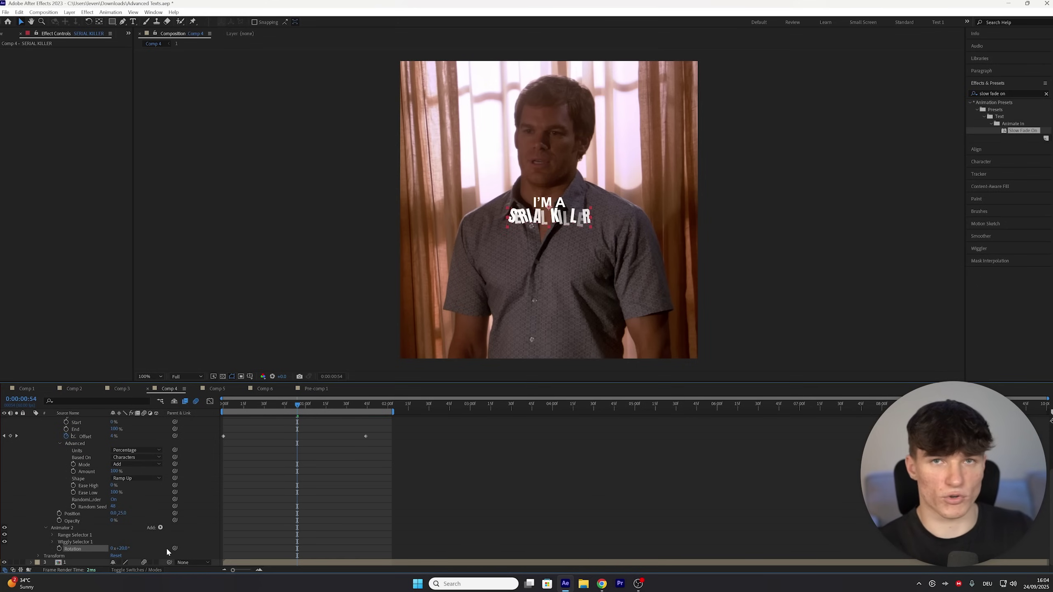
mouse_move(297, 404)
mouse_down()
mouse_move(271, 405)
mouse_move(299, 405)
mouse_up()
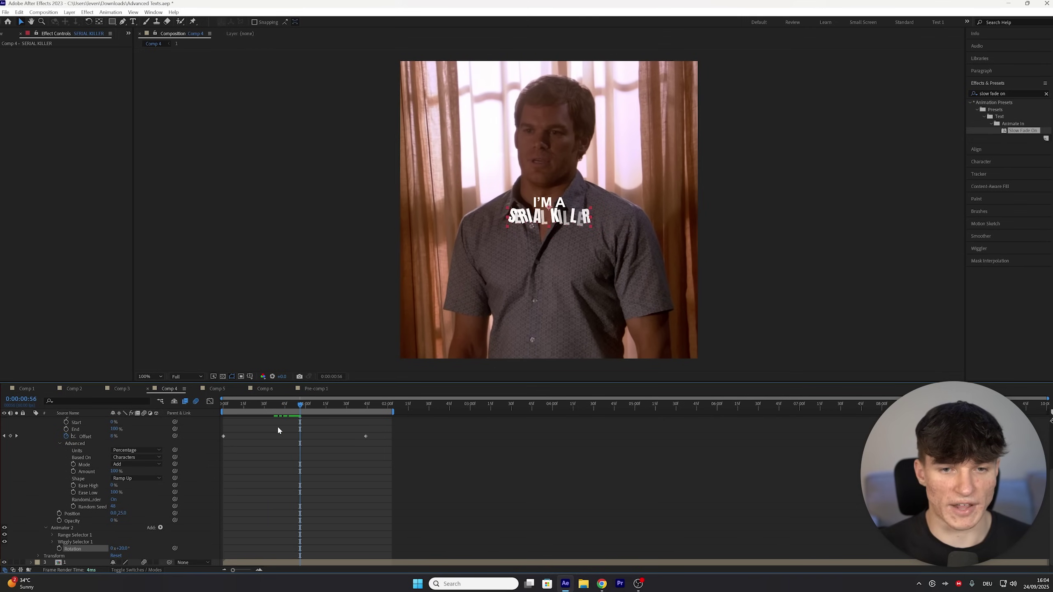
Step: Set the Wiggly Selector to 0.1 wiggles/second, Random Seed 57 and Max Amount 40%
click(52, 542)
scroll(100, 502, down, 3)
click(113, 507)
text(0.1)
key(Return)
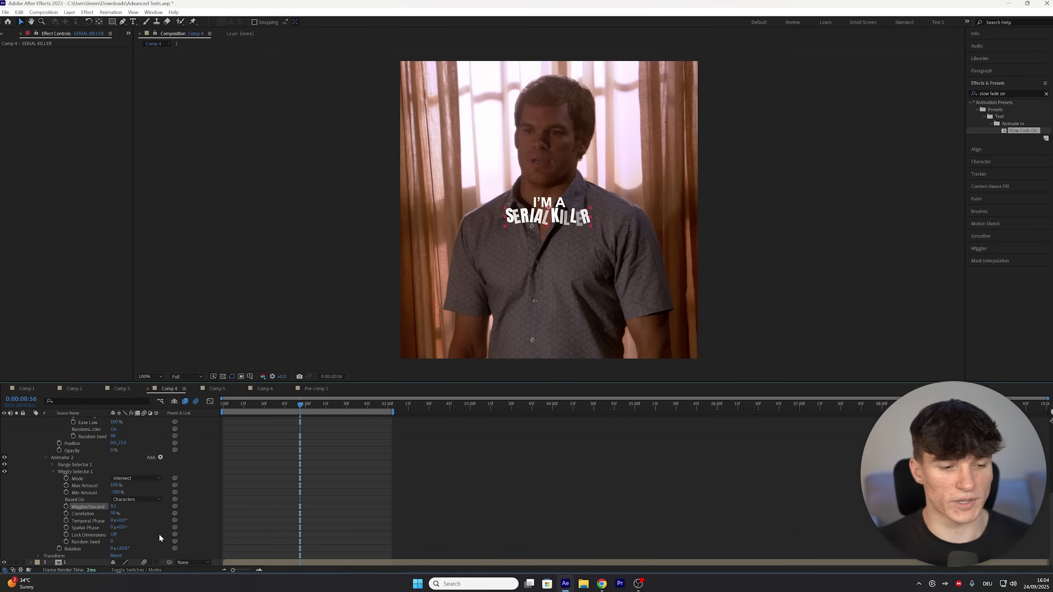
click(112, 541)
text(57)
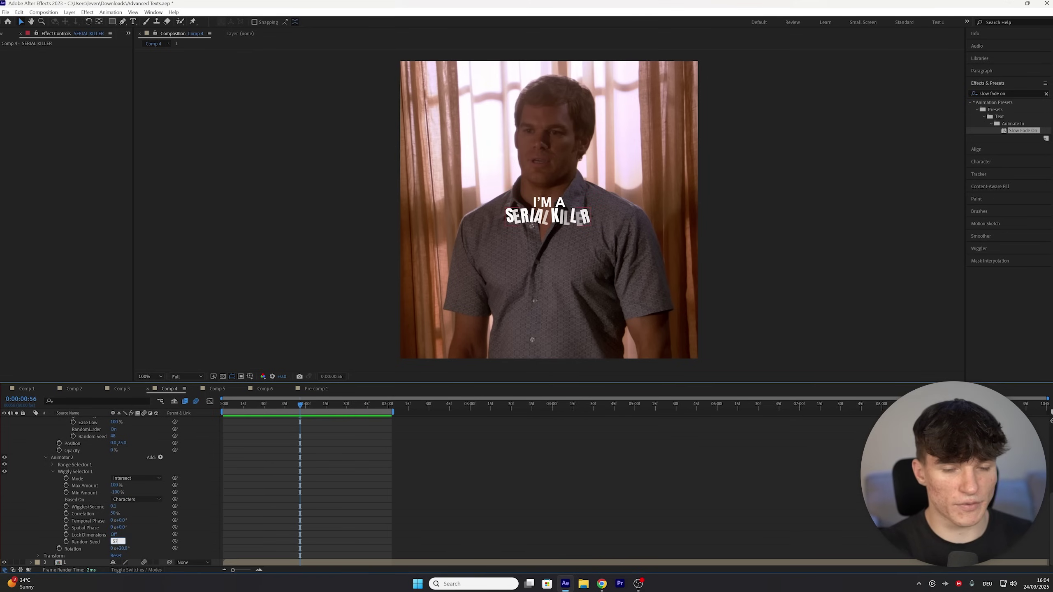
click(117, 485)
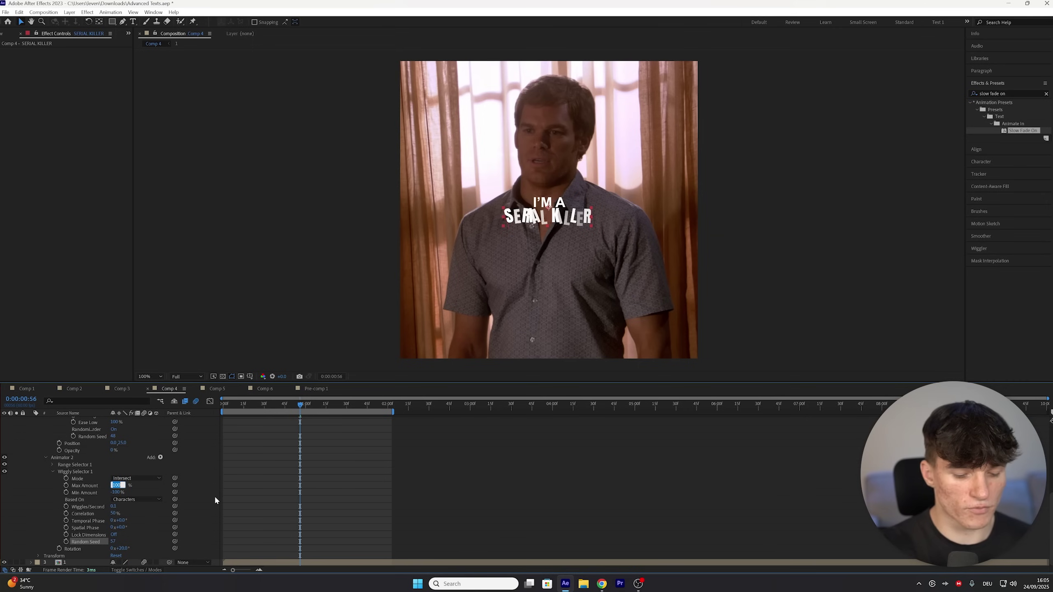
text(40)
key(Return)
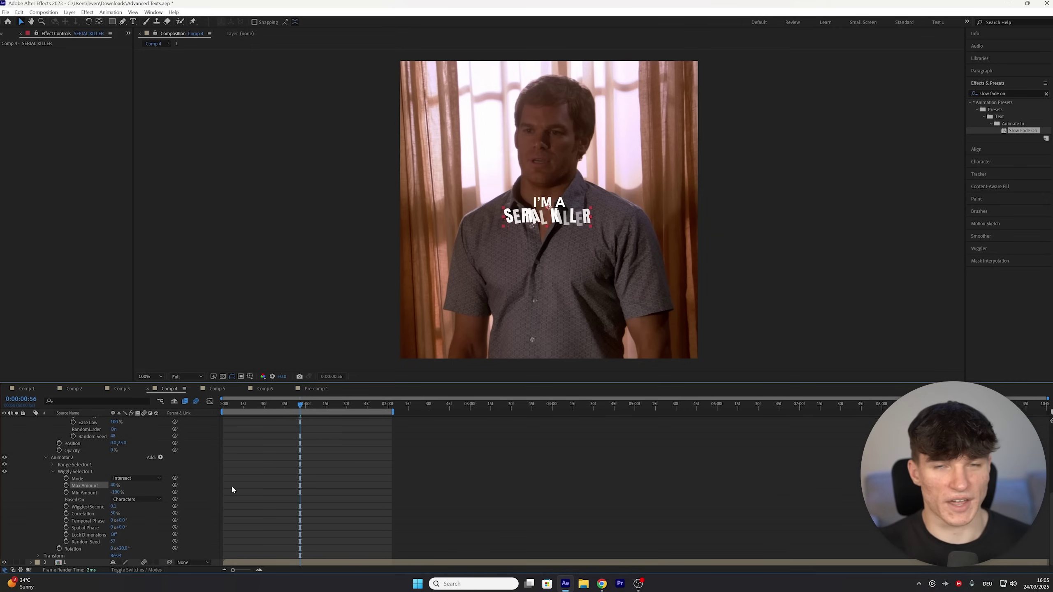
Step: Lower the animator's Rotation to 16° and scrub back to preview the wobble
click(124, 548)
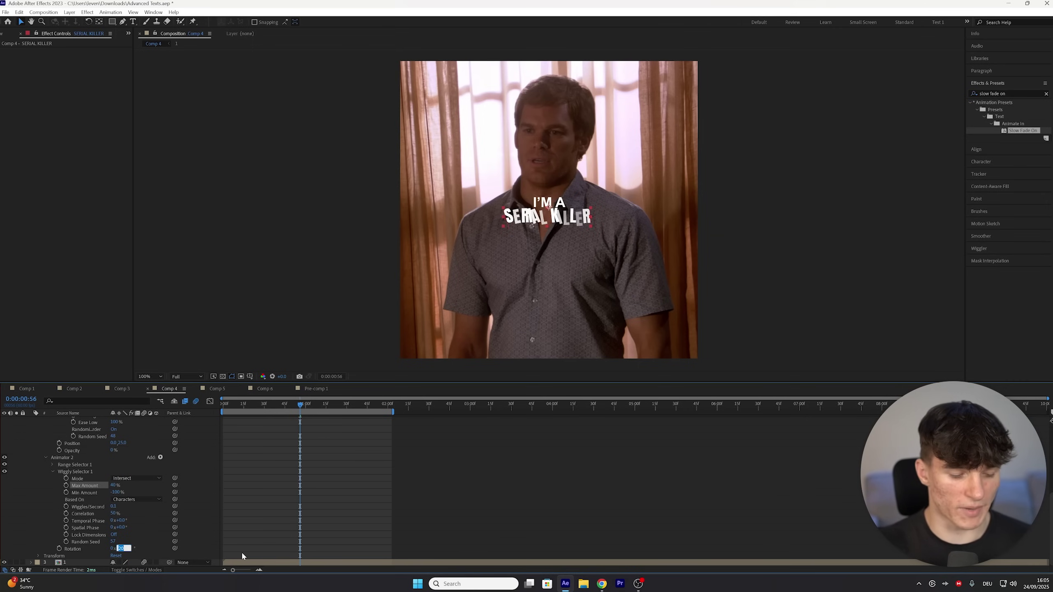
text(16)
key(Return)
drag(253, 408, 339, 376)
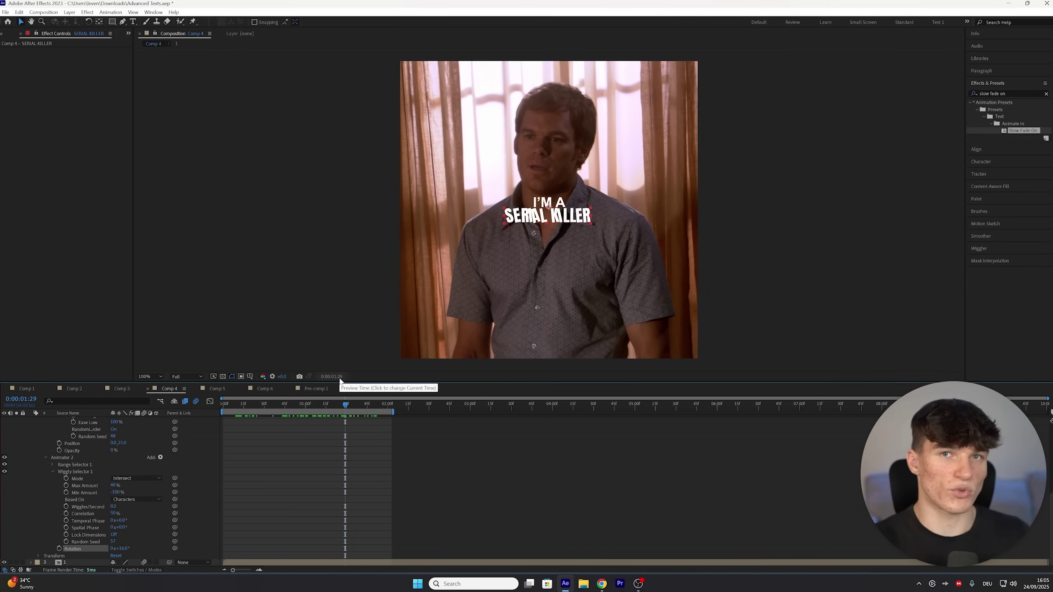
Step: Set a starting Rotation keyframe for Animator 2 at 0:00
key(space)
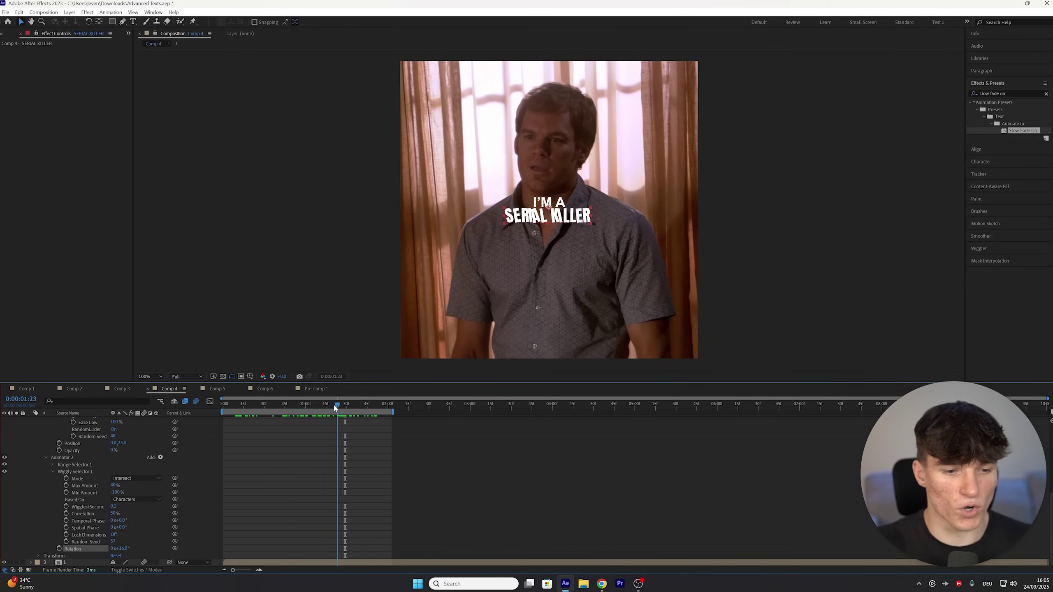
drag(248, 411, 195, 411)
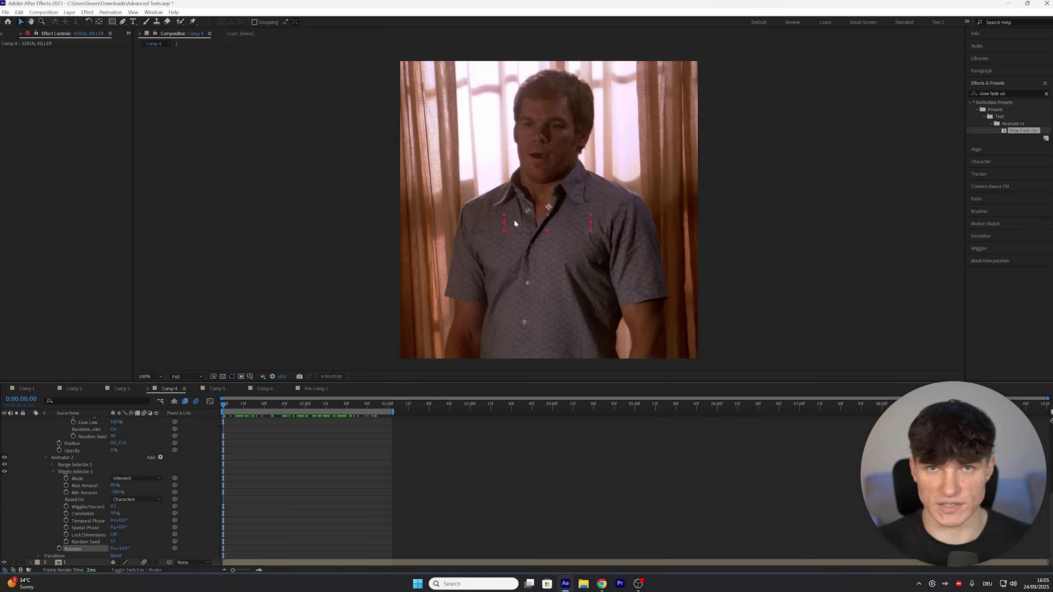
click(59, 548)
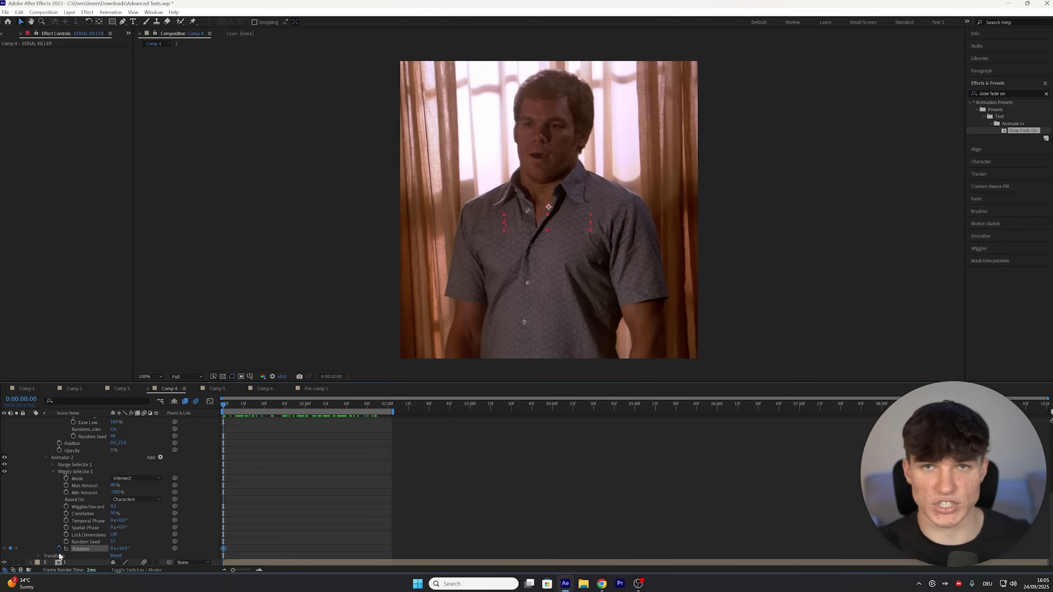
key(space)
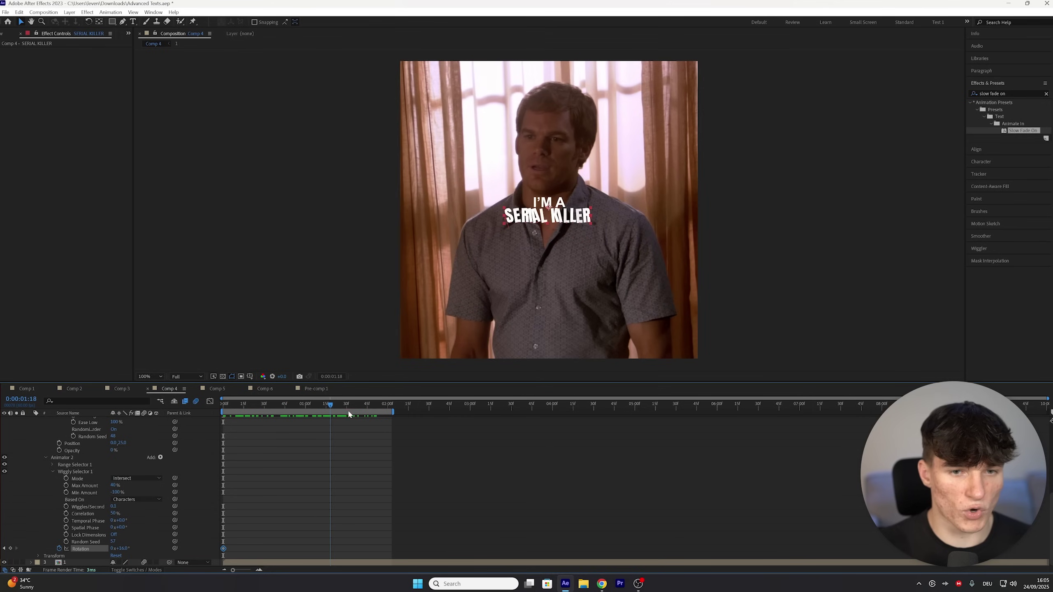
Step: Set Rotation to 6° at the two-second mark and reselect the SERIAL KILLER layer
scroll(369, 435, up, 6)
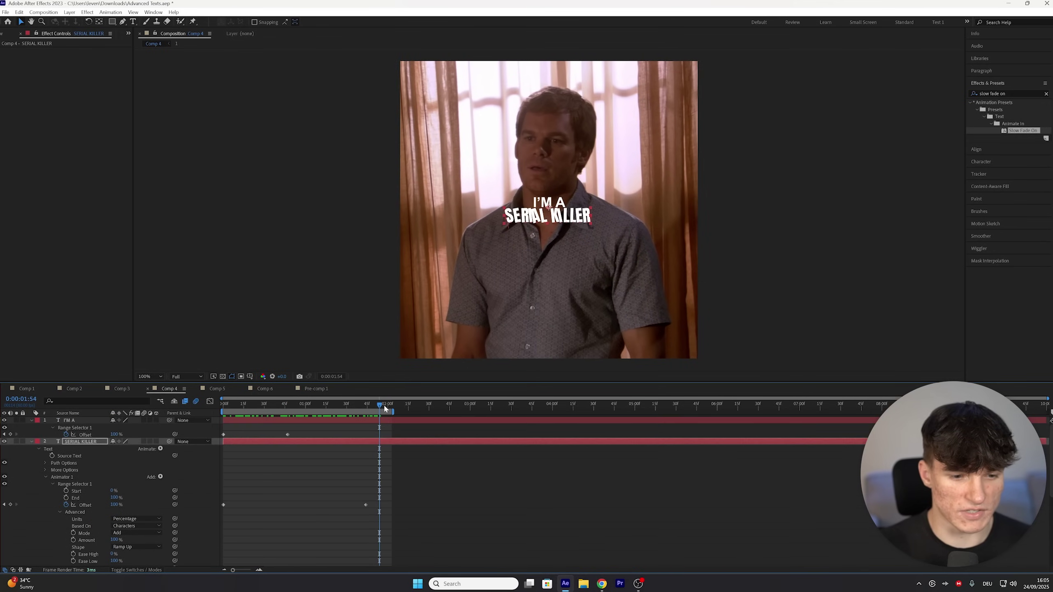
scroll(124, 497, down, 10)
click(121, 549)
text(6)
key(Return)
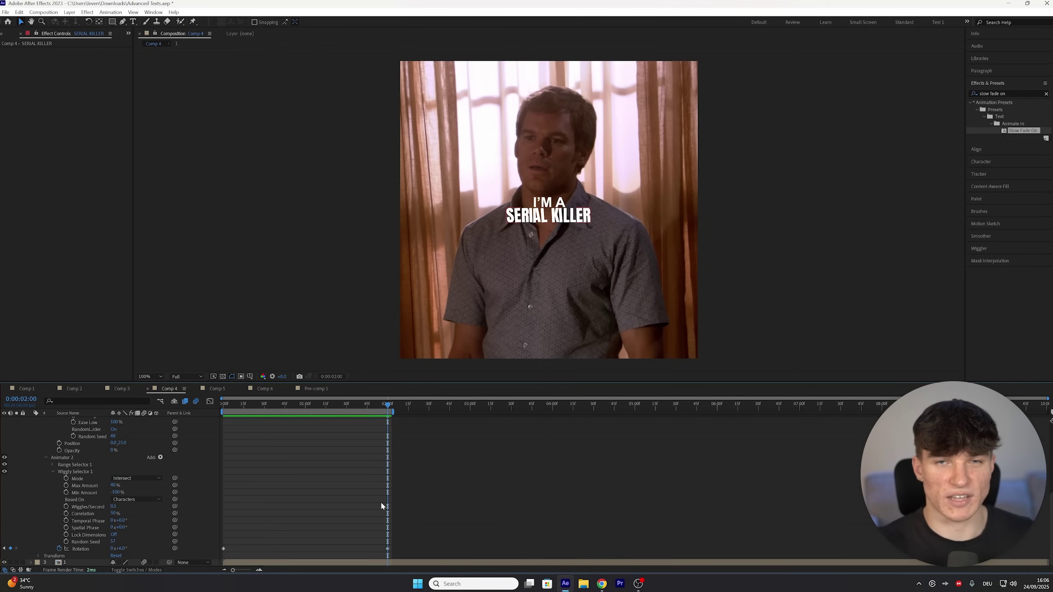
scroll(381, 506, up, 4)
drag(327, 403, 208, 418)
scroll(207, 418, up, 3)
click(239, 442)
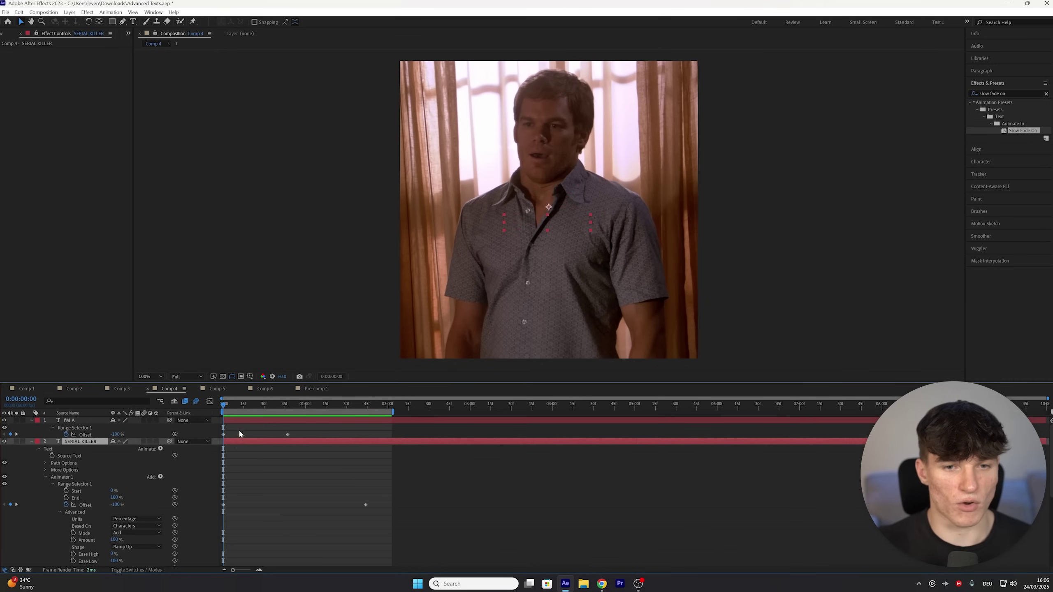
Step: Apply Increase Tracking to SERIAL KILLER, Tracking Amount 25 at start and 8 at 0:00:02:00
click(1015, 93)
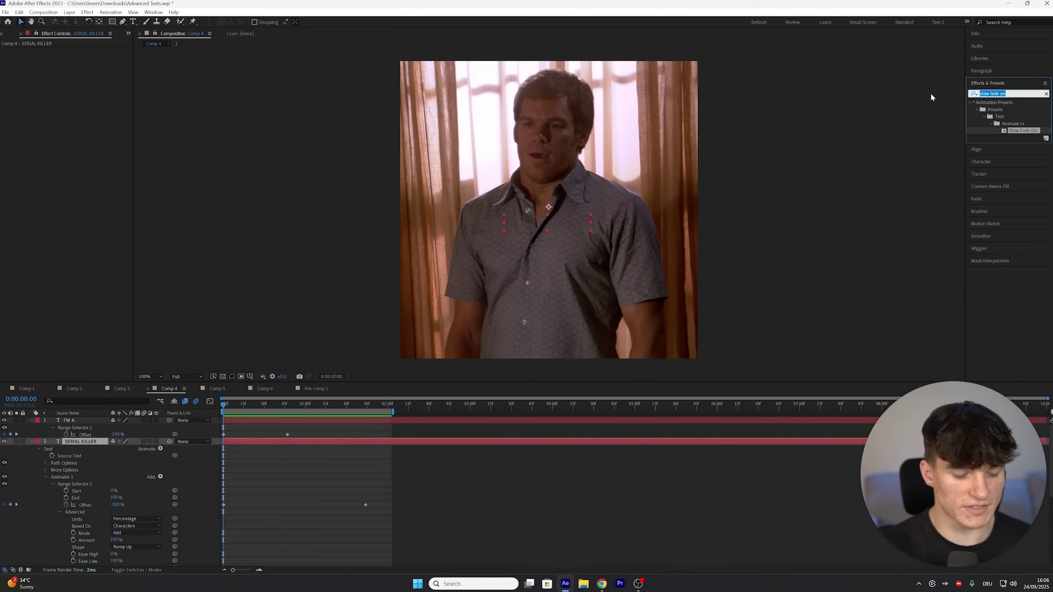
text(increase)
drag(1027, 130, 288, 441)
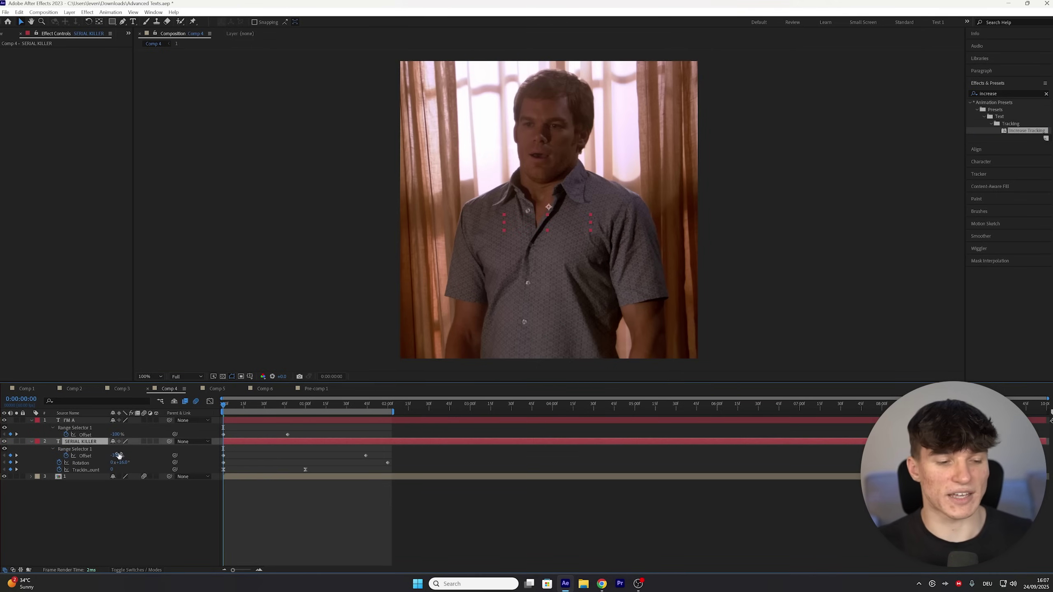
click(113, 470)
text(25)
key(Return)
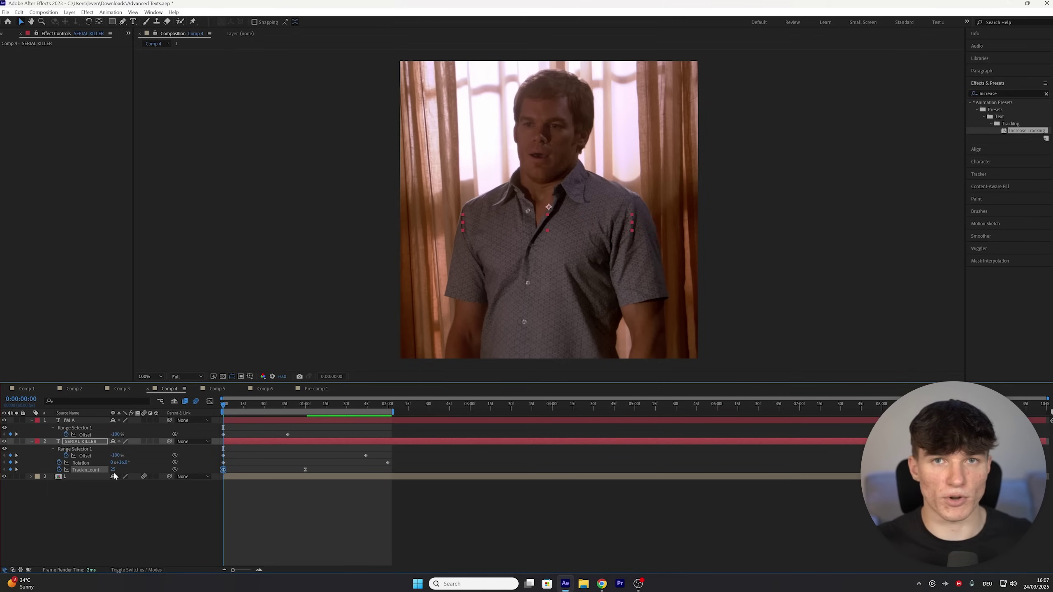
click(306, 404)
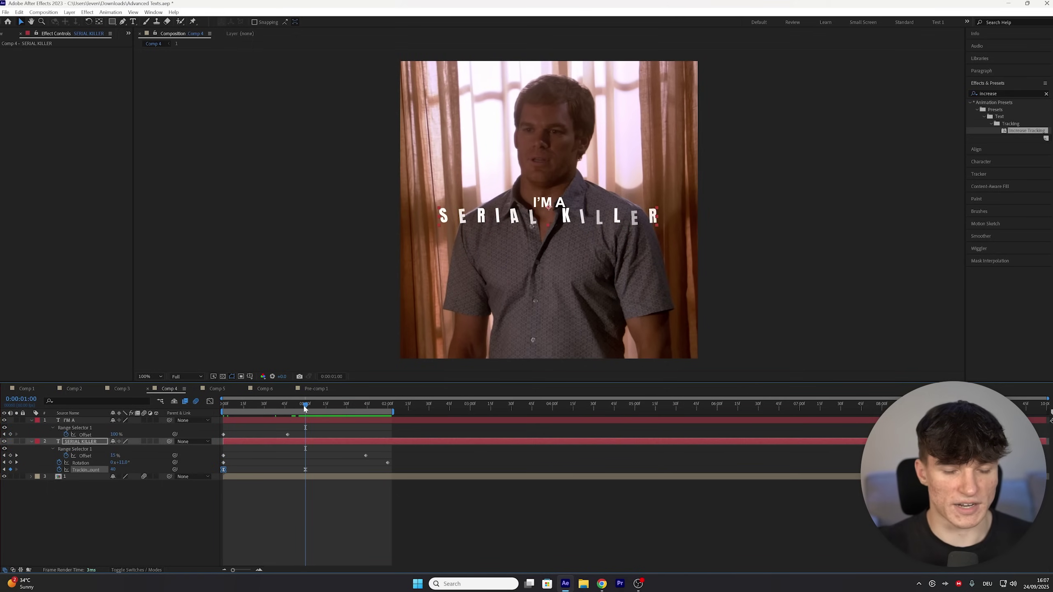
click(113, 470)
text(8)
key(Return)
drag(307, 471, 206, 475)
Step: In the Graph Editor, make the tracking curve steep at first and flat near the end
click(210, 402)
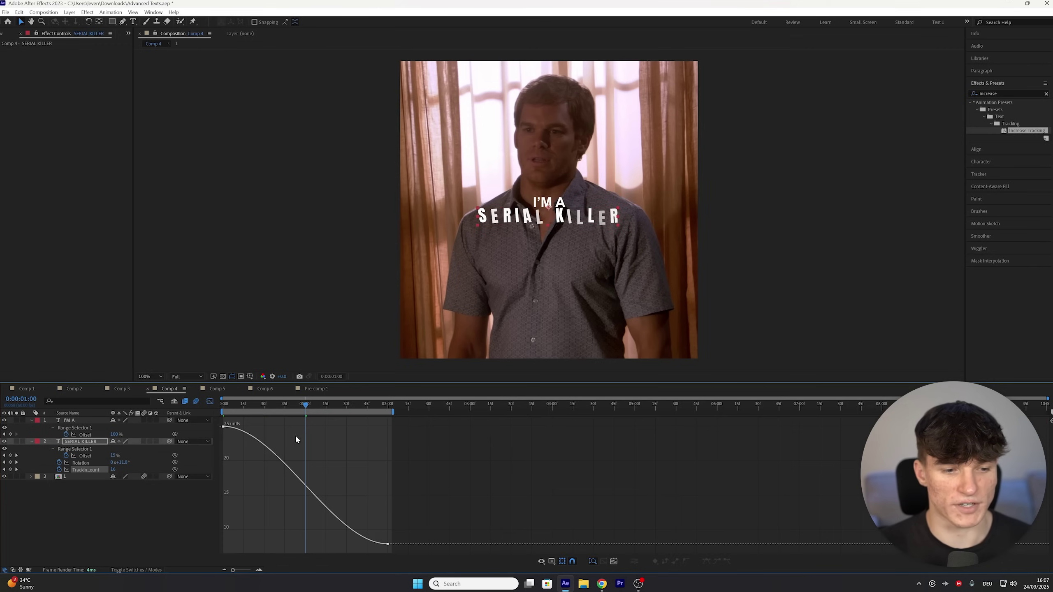
click(253, 439)
drag(277, 426, 263, 497)
drag(332, 544, 299, 528)
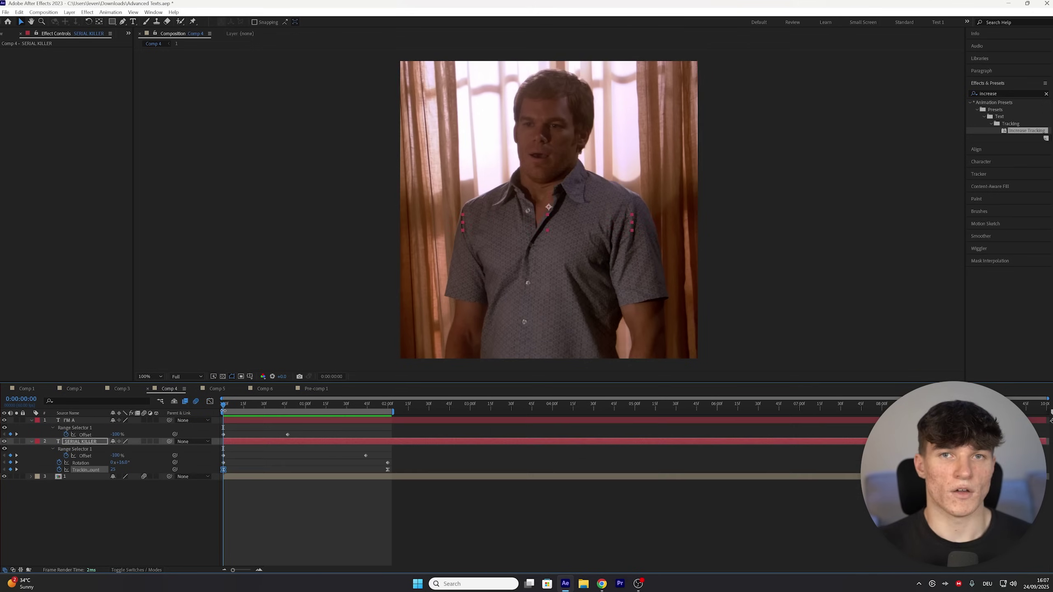
key(space)
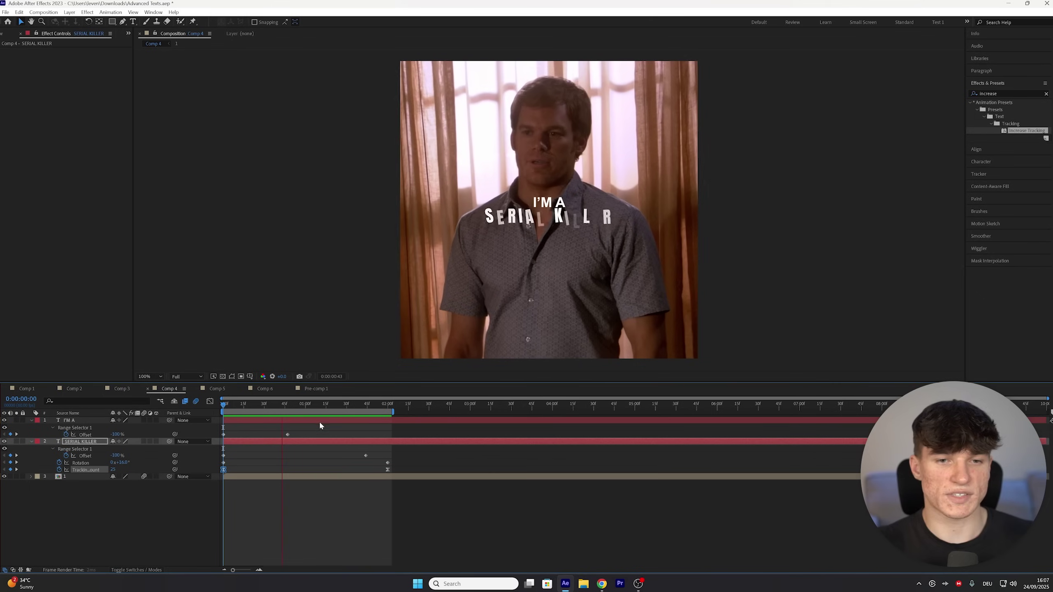
key(space)
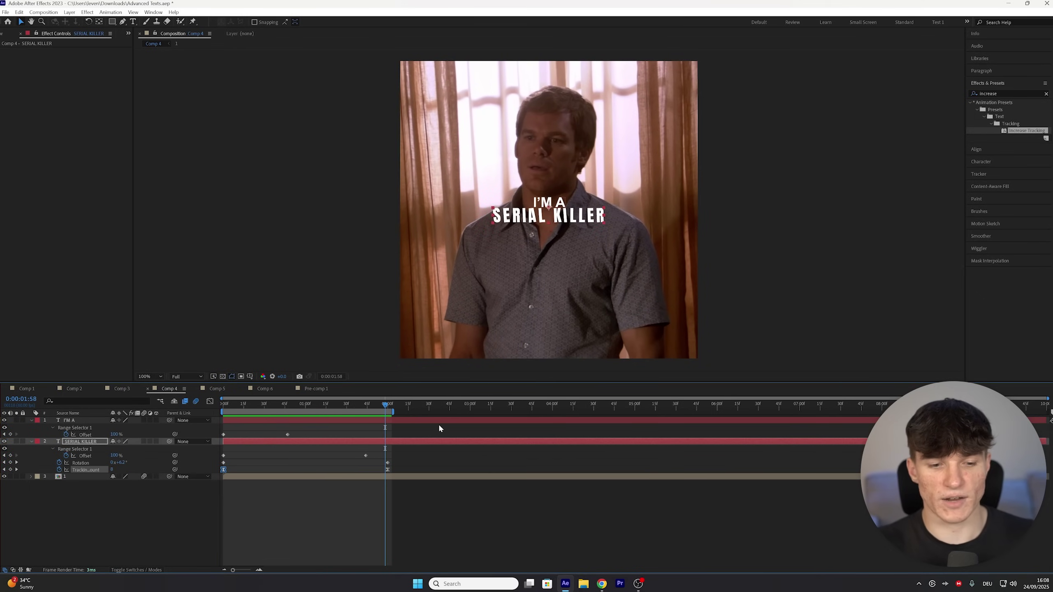
drag(408, 466, 198, 492)
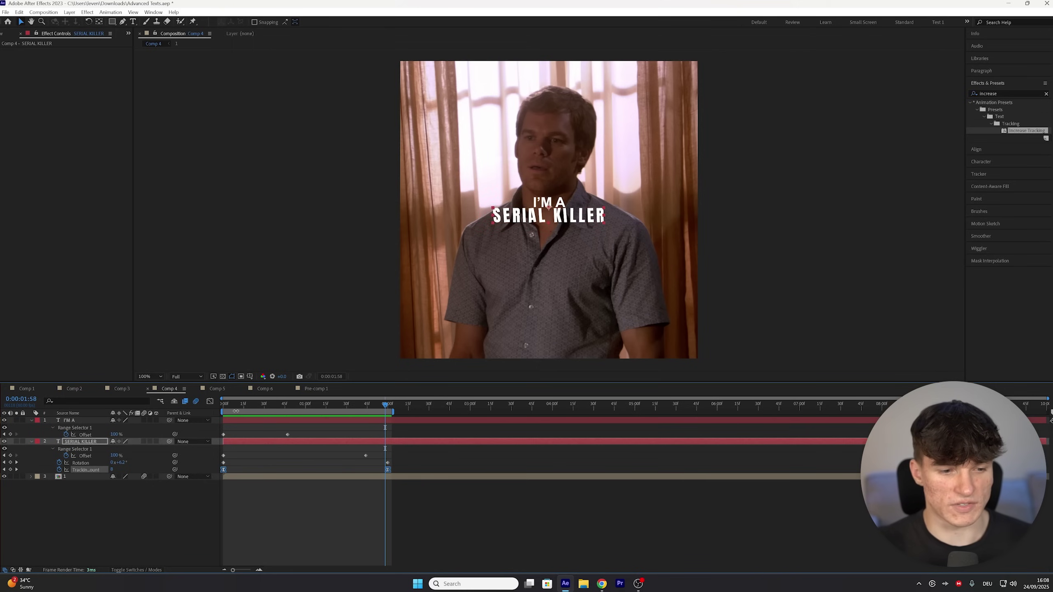
Step: Paste the tracking keyframes onto I'M A at 0:00, preview, and collapse layer properties
click(224, 408)
click(257, 422)
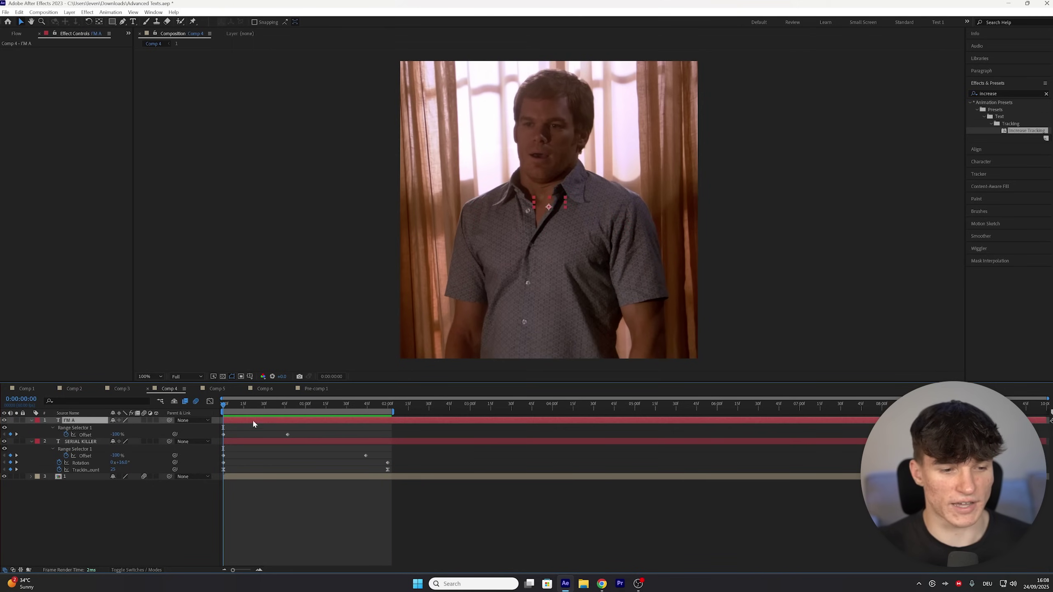
key(ctrl+v)
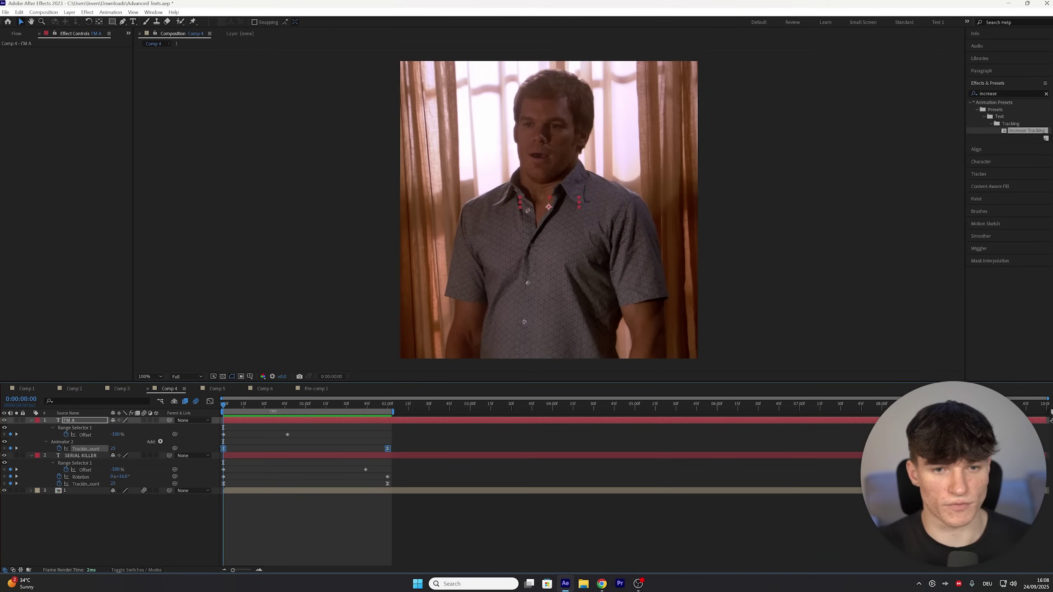
key(space)
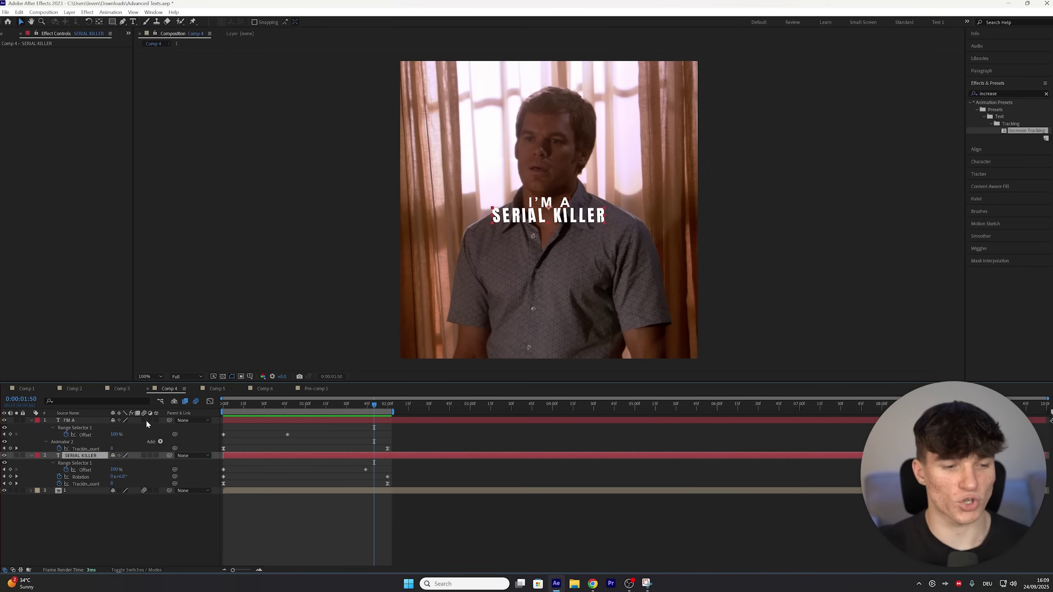
click(257, 487)
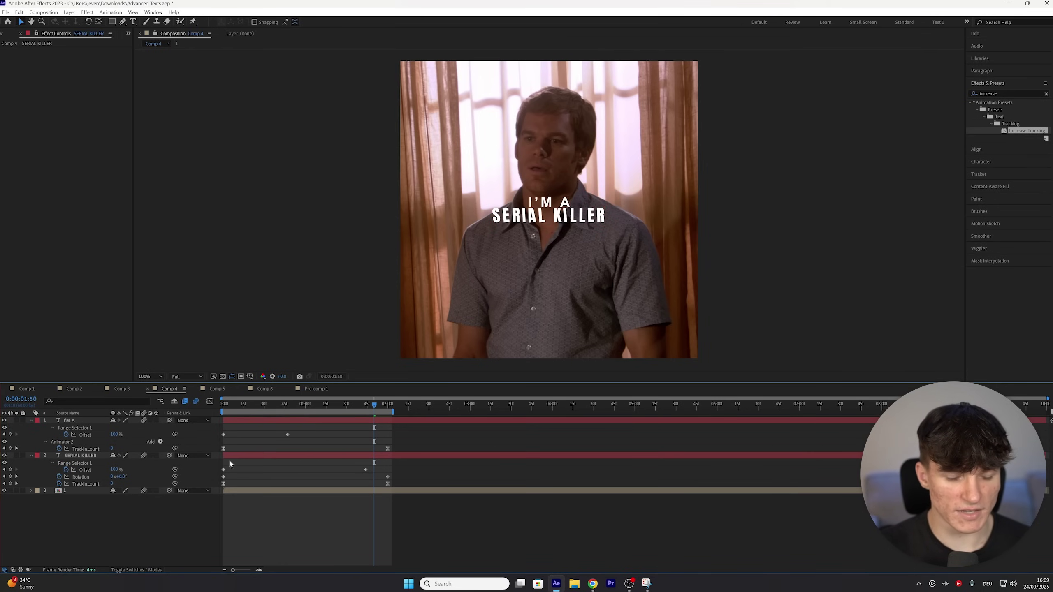
key(u)
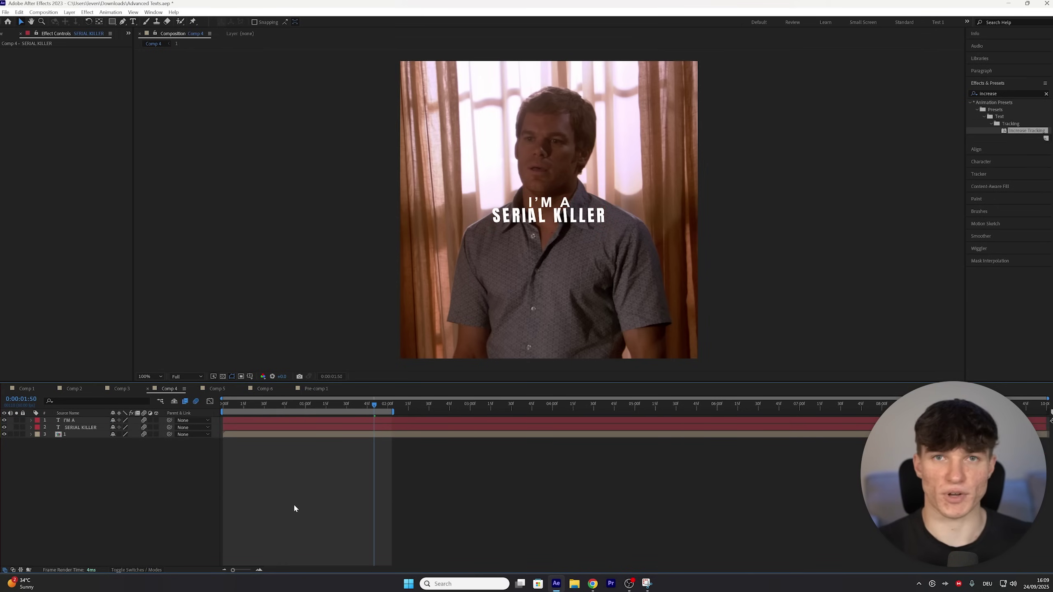
Step: Apply Fractal Noise to the SERIAL KILLER layer
click(1009, 94)
text(fractal nos)
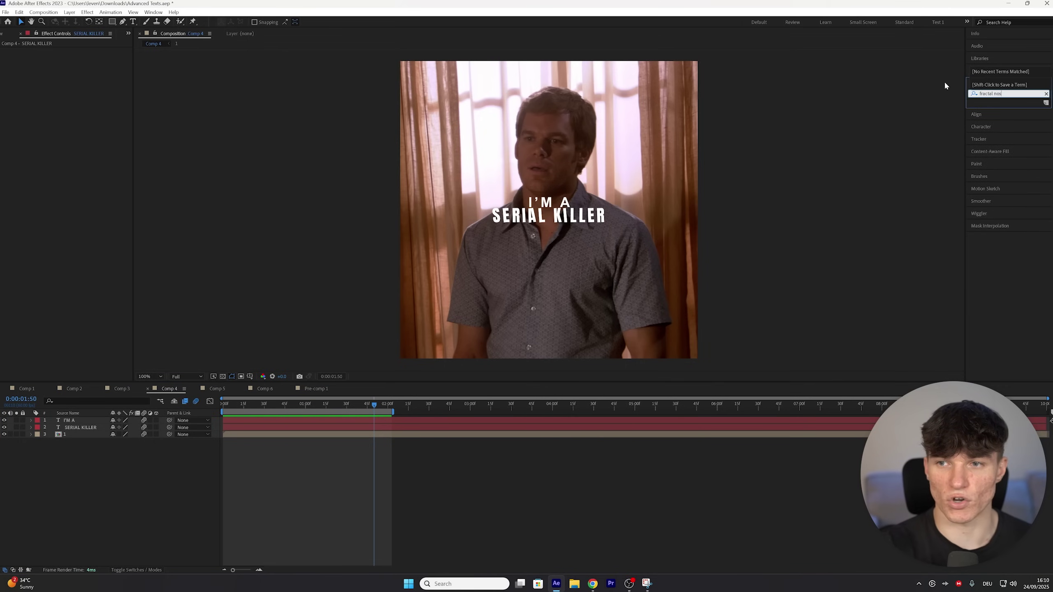
key(BackSpace)
text(ise)
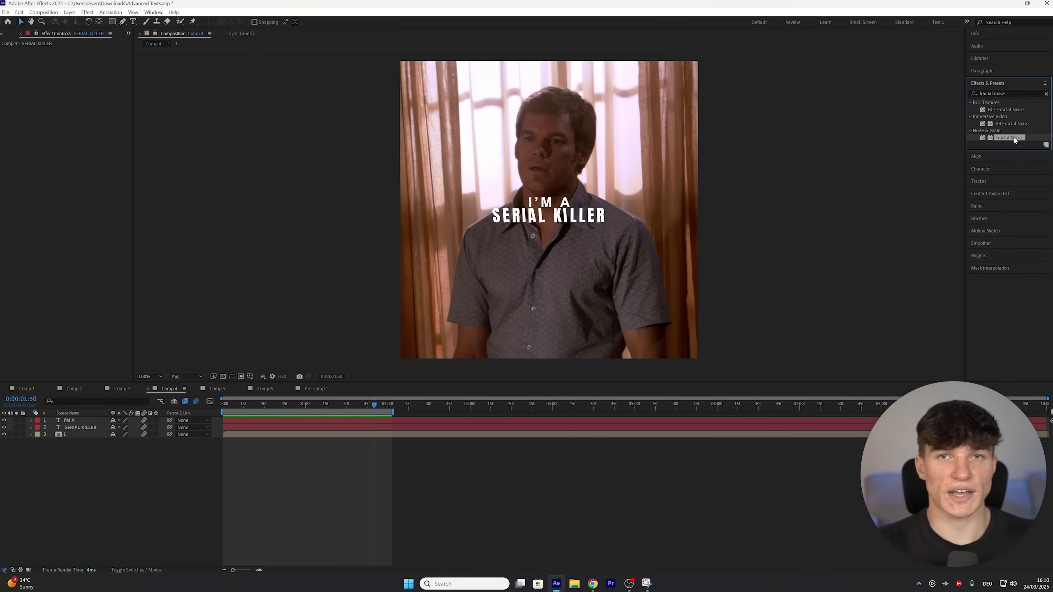
drag(1008, 137, 278, 434)
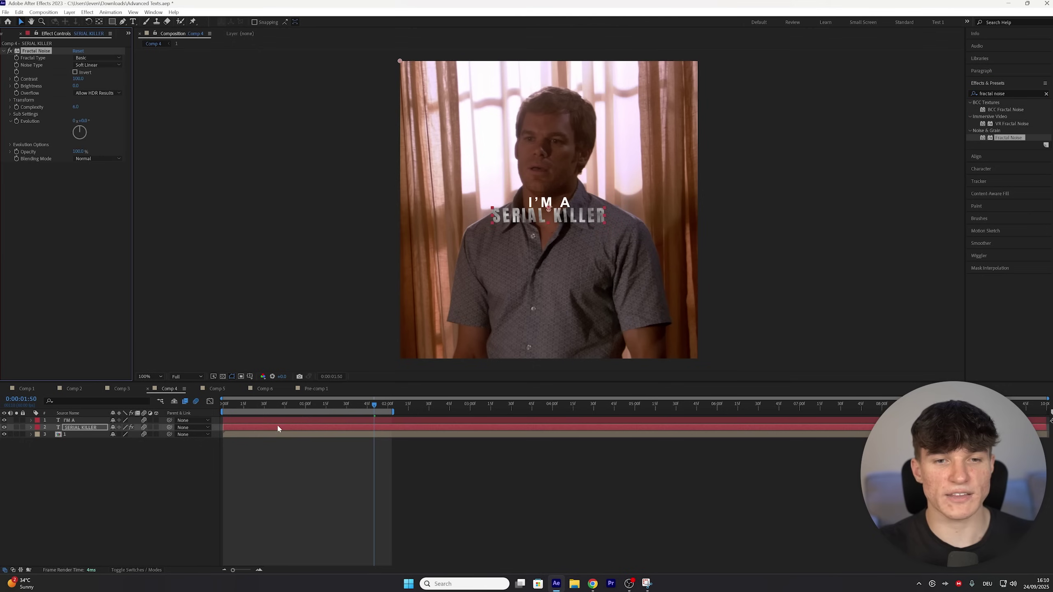
Step: Set Fractal Noise Contrast to 230, Brightness to -10 and Scale to 160
click(78, 79)
text(230)
key(Return)
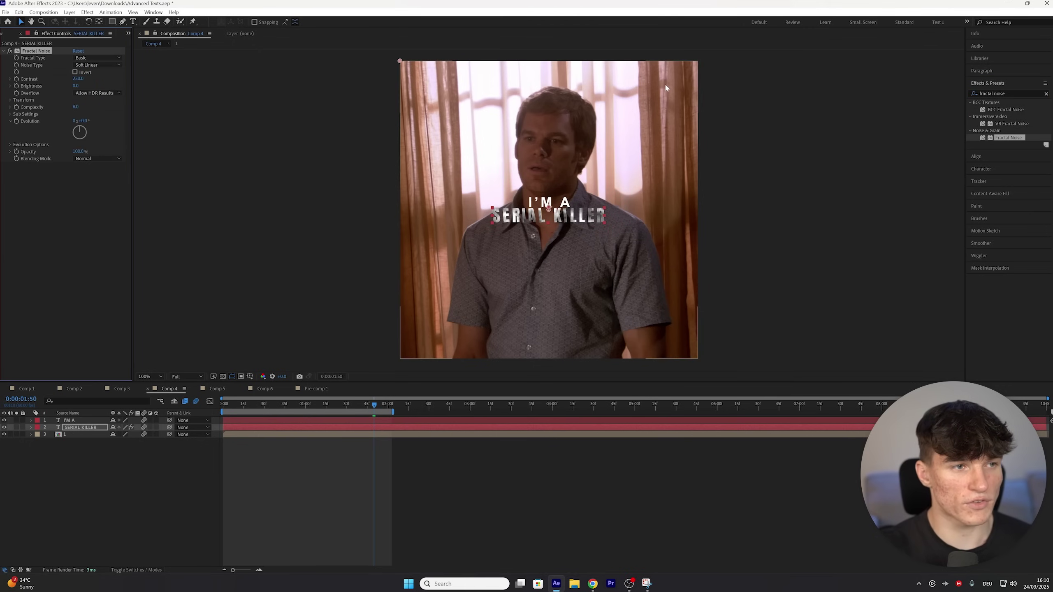
click(75, 86)
text(-10)
key(Return)
click(10, 100)
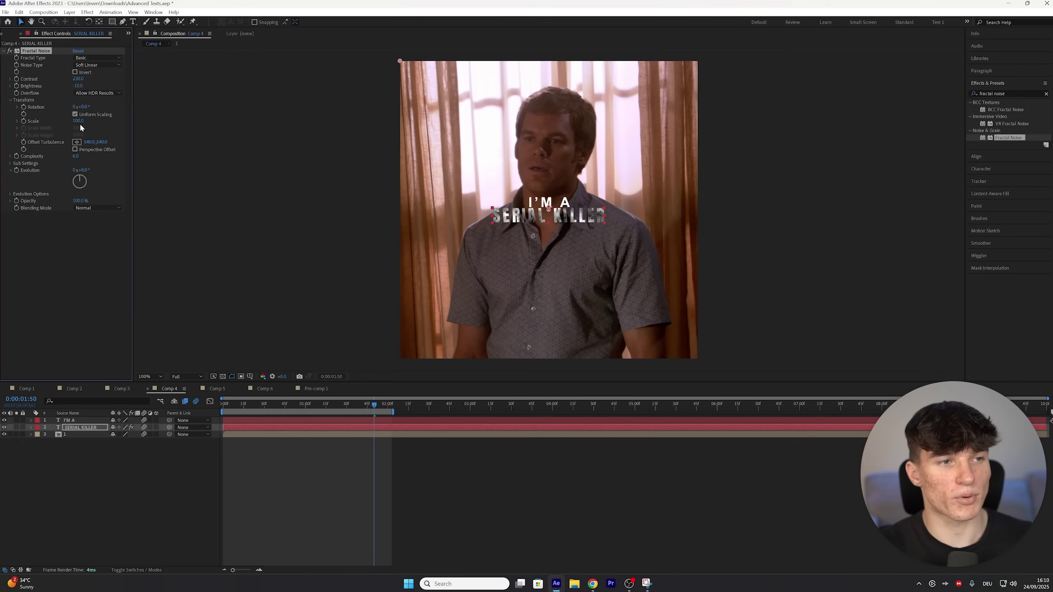
click(78, 121)
text(160)
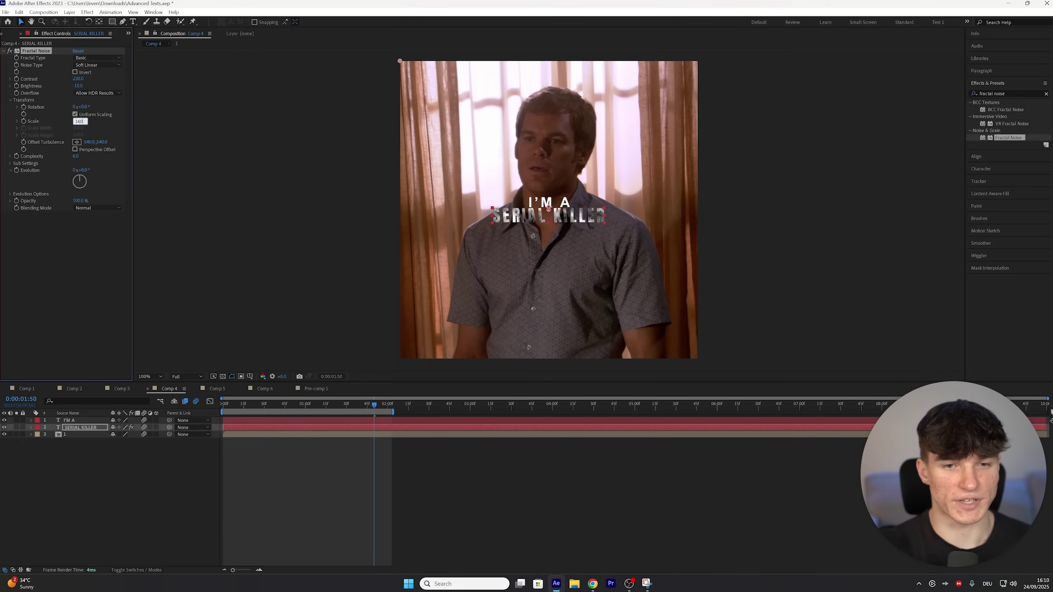
click(17, 120)
click(974, 93)
text(s_embos)
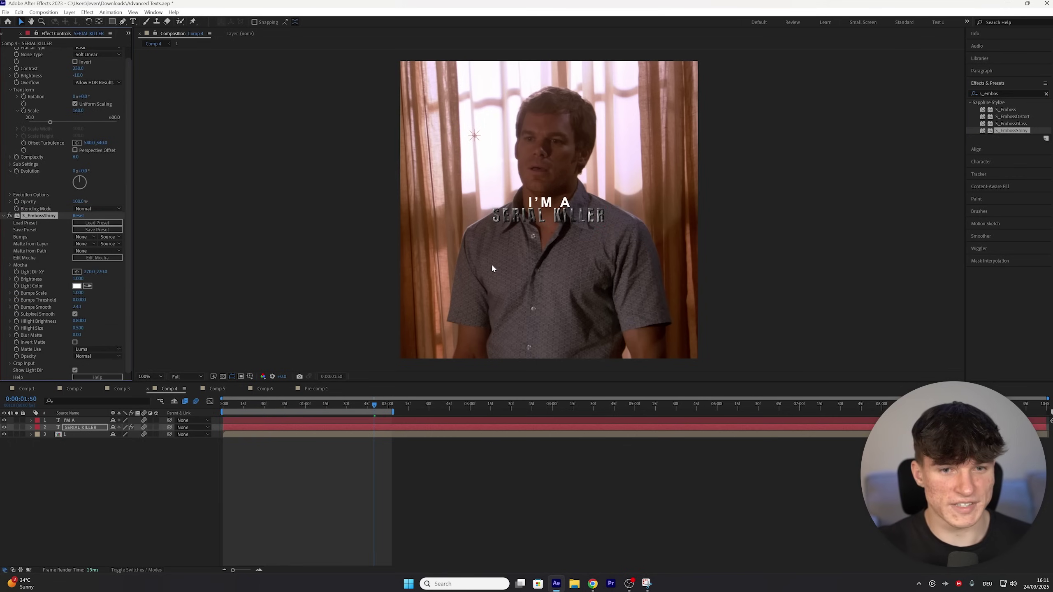
Step: Set S_EmbossShiny Bumps Smooth to 2.00, then edit Hilight Size toward 1.2
key(period)
key(comma)
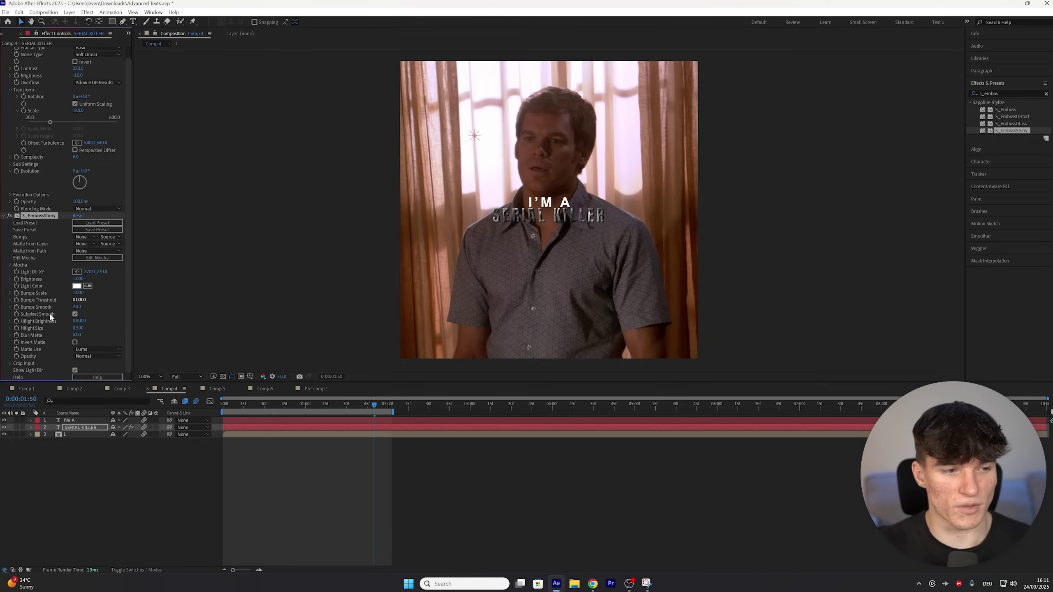
click(81, 307)
text(2)
key(Return)
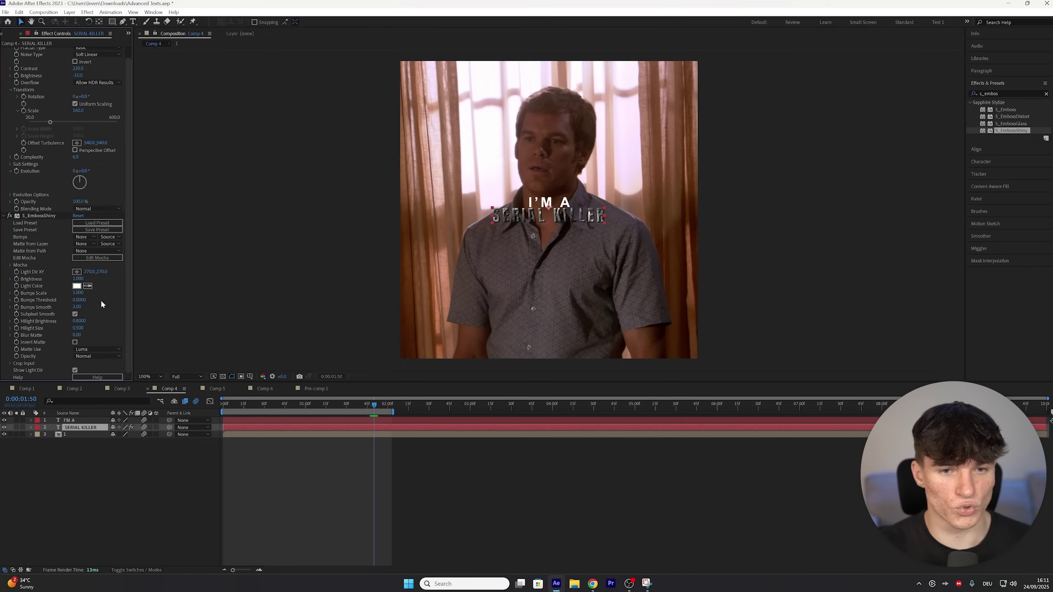
click(77, 328)
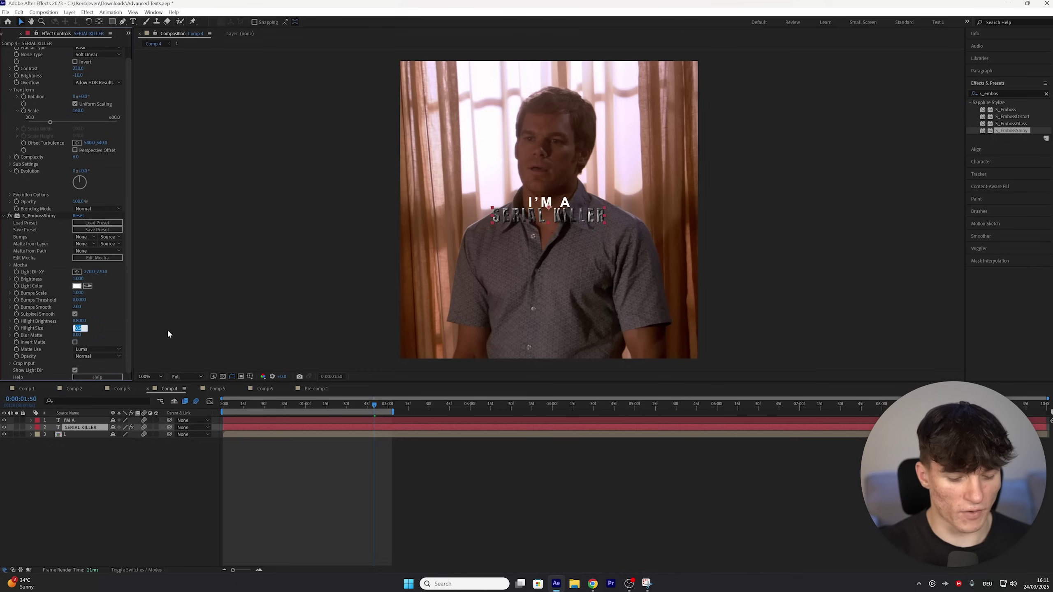
Step: Confirm the highlight size of 1.2 and apply CC Toner to the SERIAL KILLER text layer
click(1007, 92)
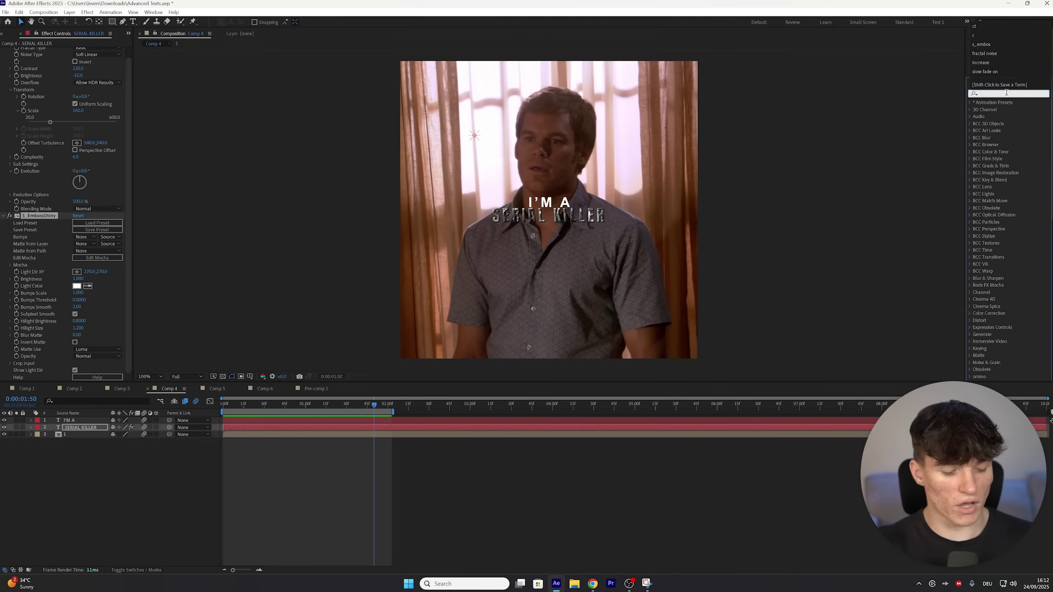
text(cc toner)
drag(997, 109, 308, 428)
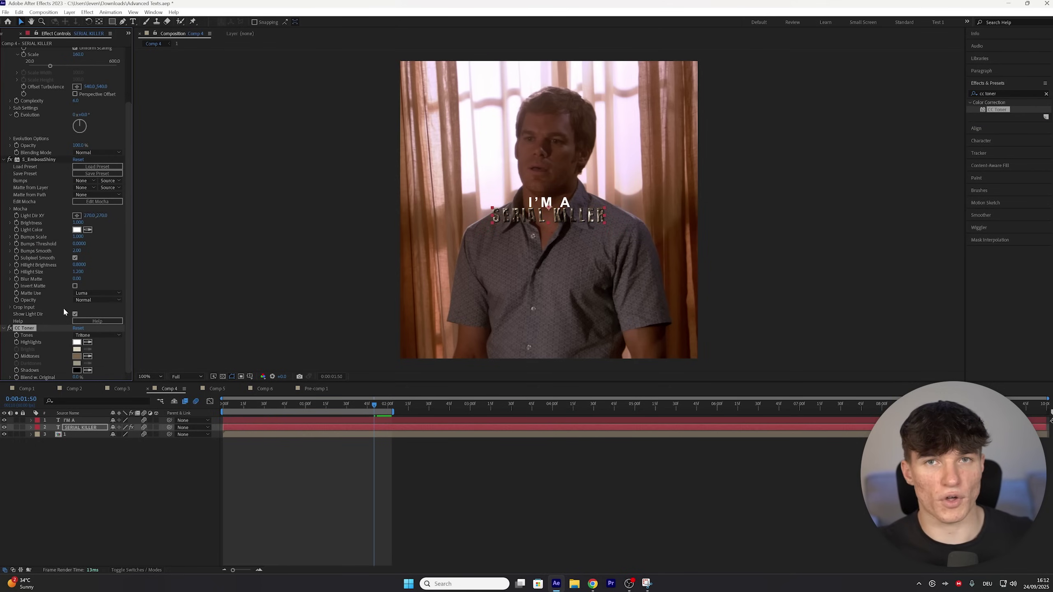
Step: Set CC Toner's Midtones colour to bright red FF2D2D
click(77, 356)
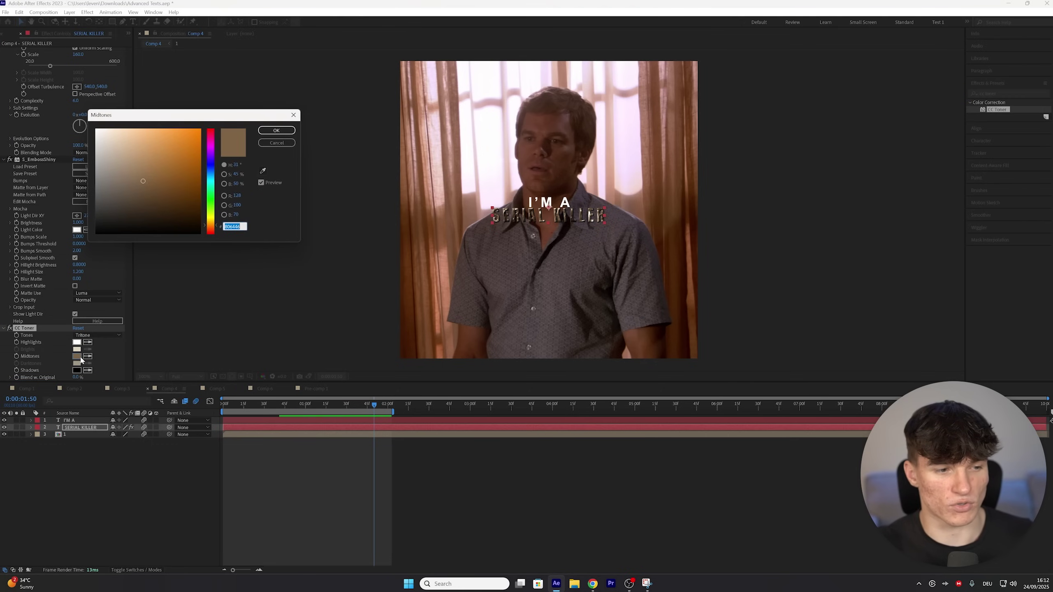
click(211, 130)
drag(169, 130, 181, 121)
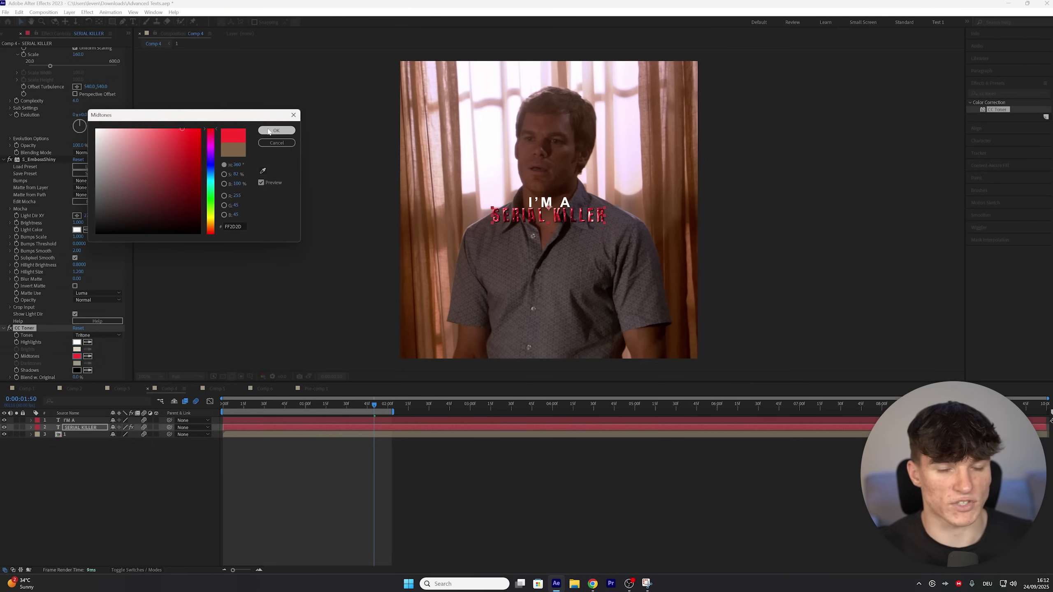
click(276, 130)
click(974, 93)
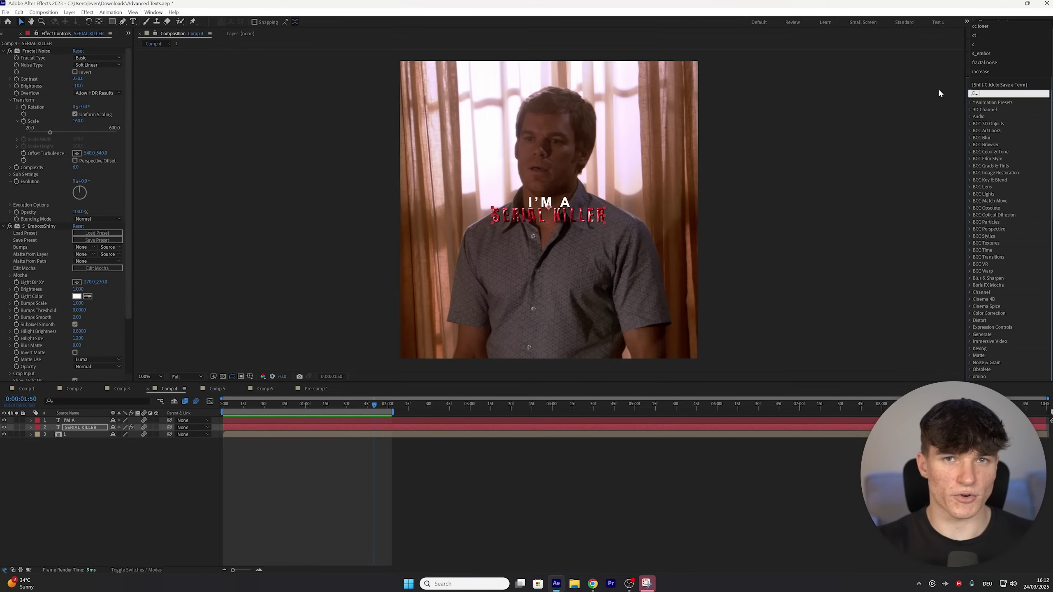
Step: Apply BCC Rays Puffy to the SERIAL KILLER layer and move its light source onto the title
text(bcc rays puffy)
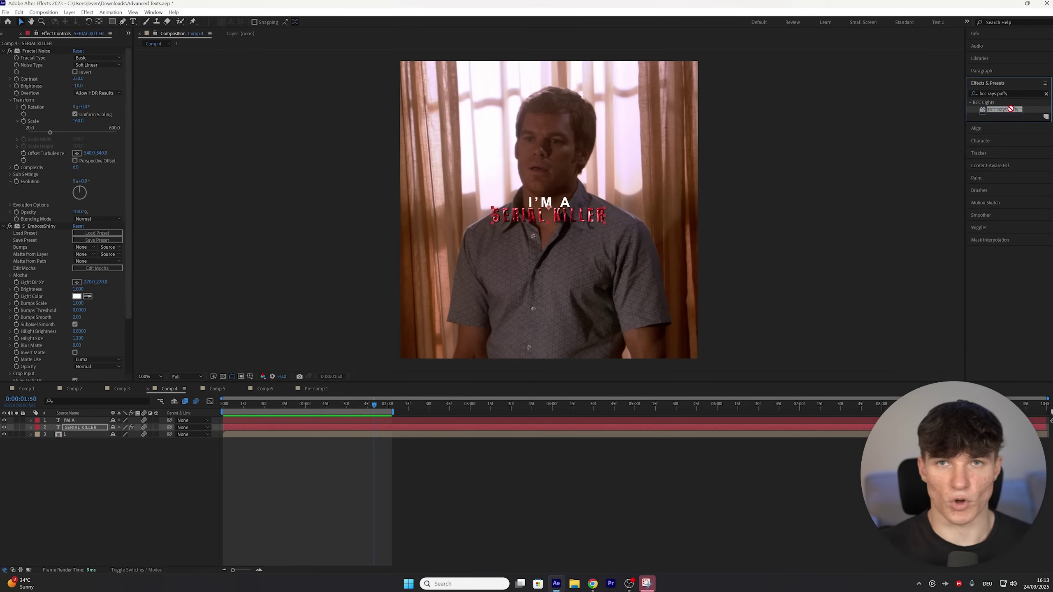
drag(1003, 109, 312, 428)
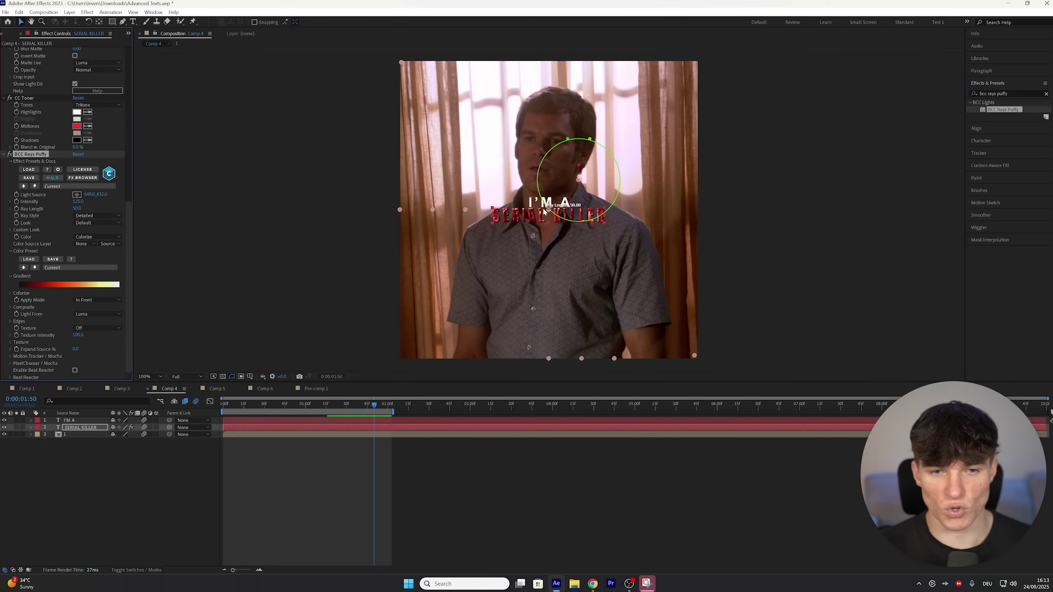
drag(579, 180, 543, 212)
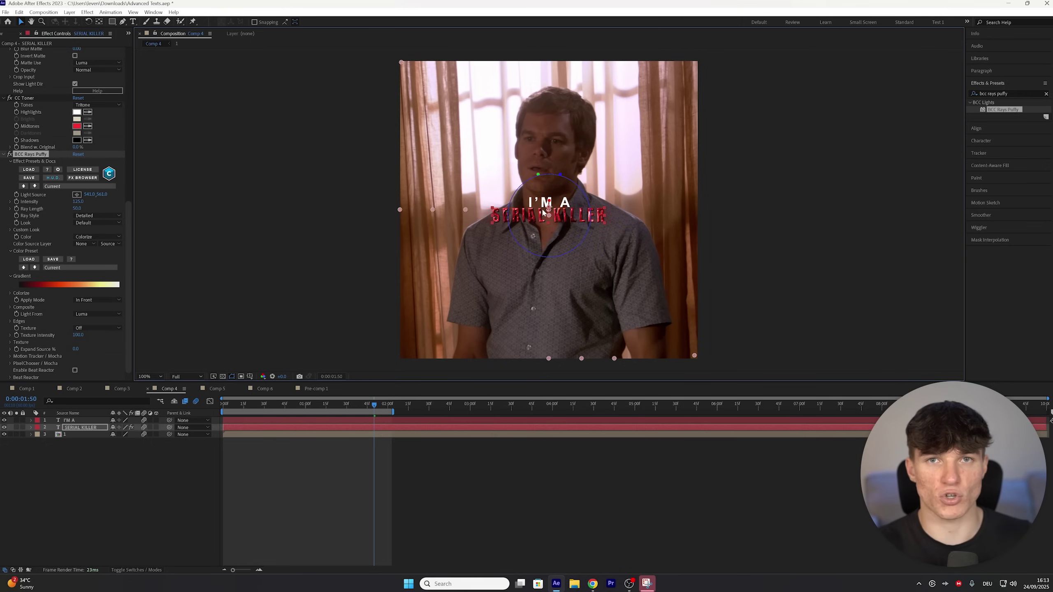
scroll(543, 212, up, 4)
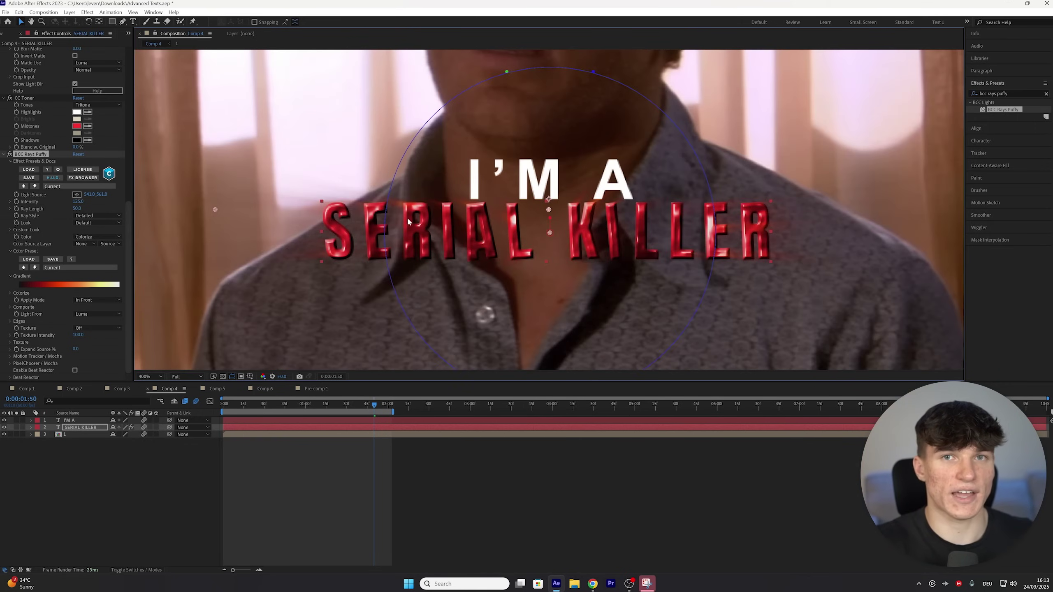
Step: Set the rays' Color Preset to reds.bsp and Intensity to 140
click(62, 269)
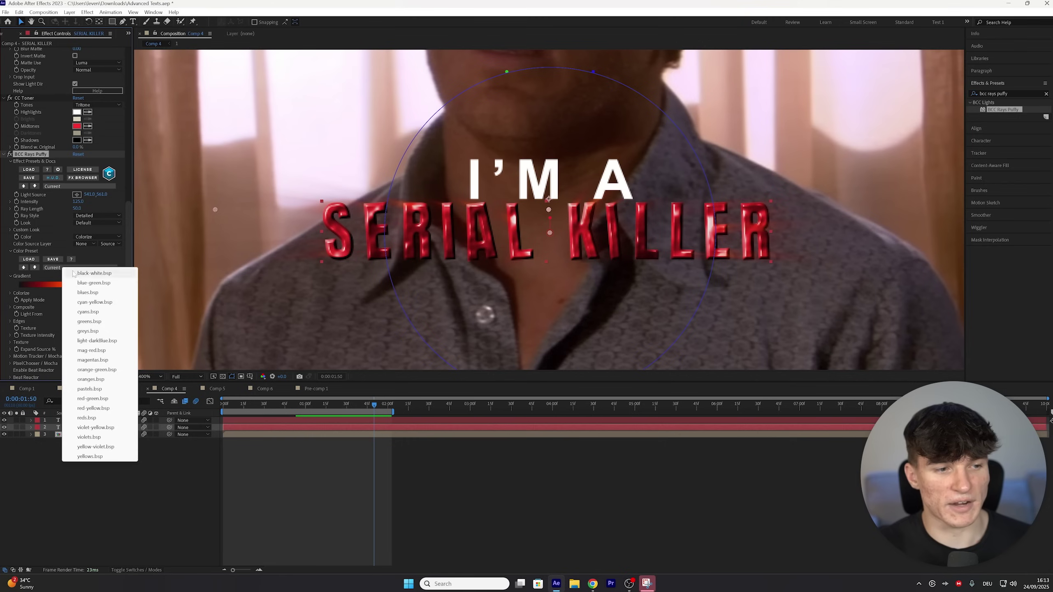
click(87, 418)
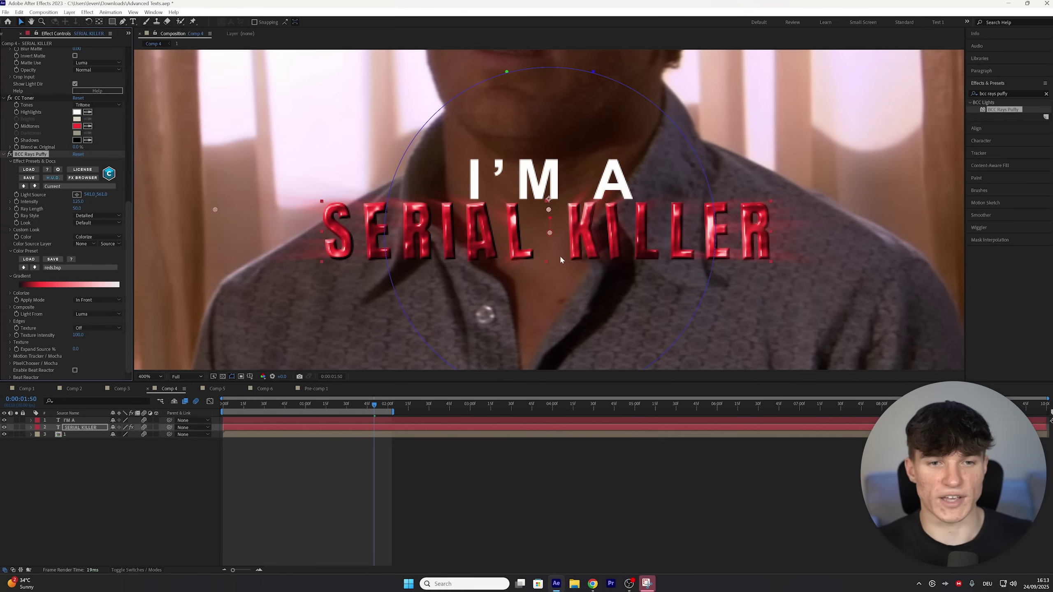
click(62, 267)
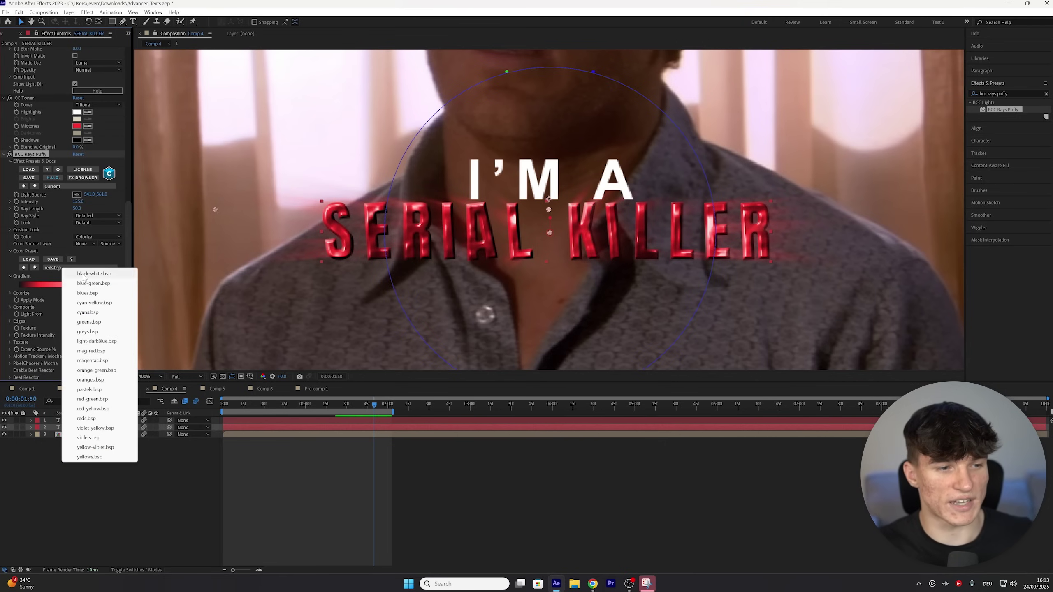
click(77, 202)
click(78, 201)
text(140)
key(Tab)
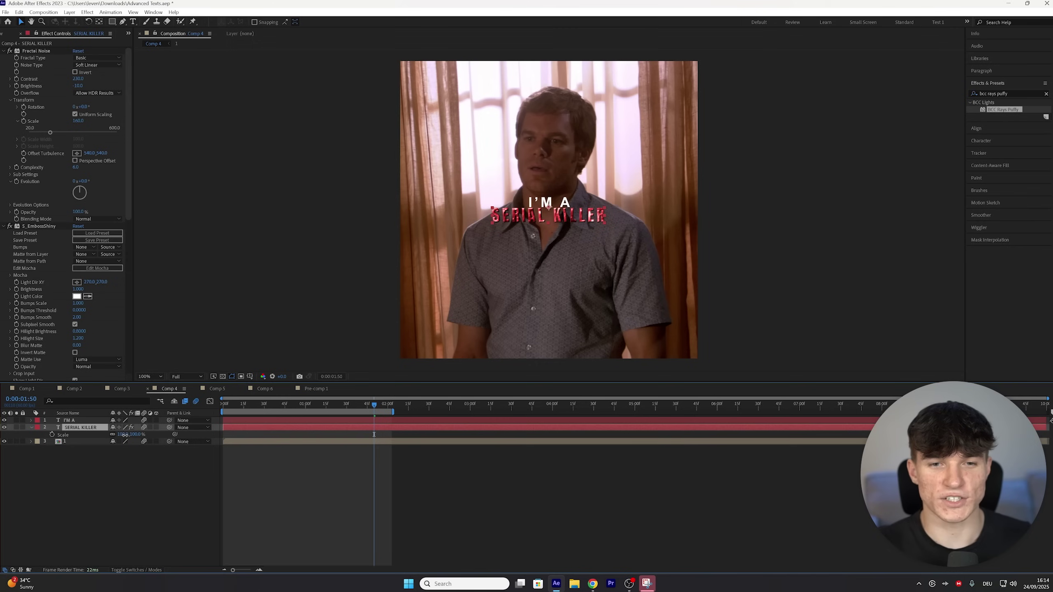
click(550, 204)
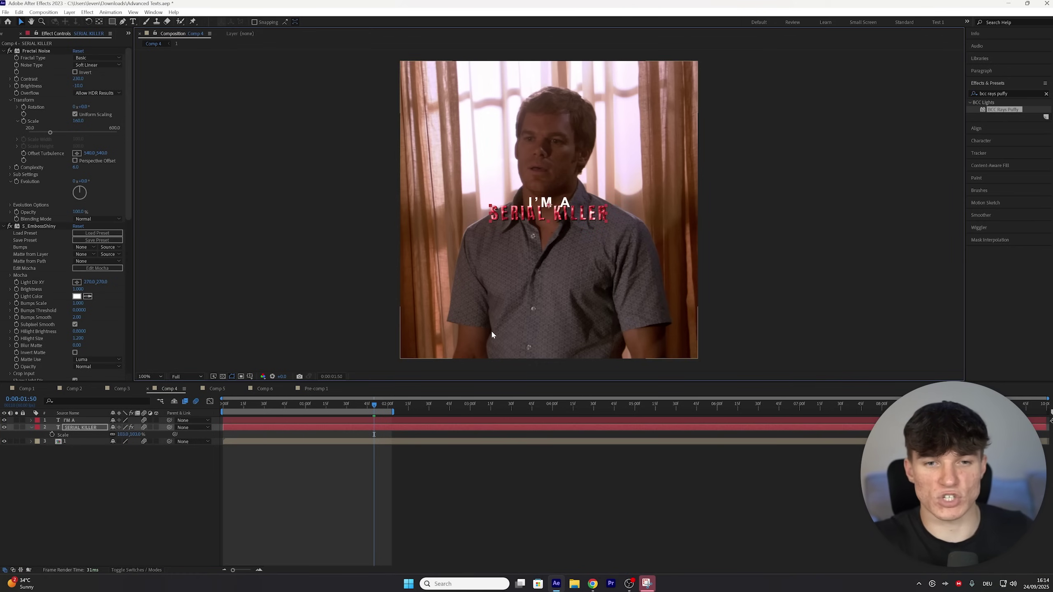
click(326, 467)
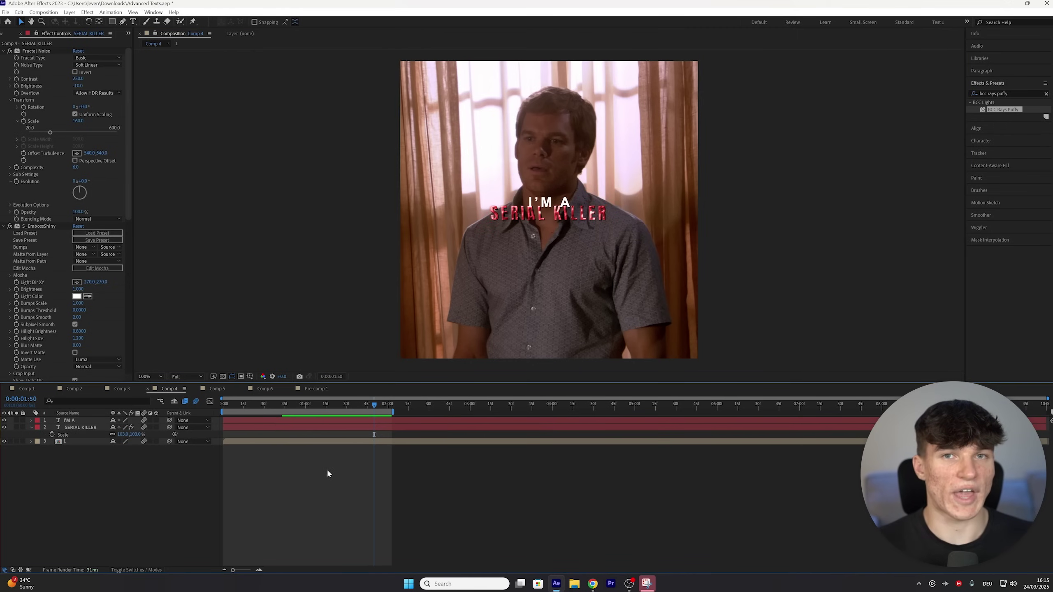
Step: Pre-compose the SERIAL KILLER and I'M A text layers into Pre-comp 11
click(340, 430)
shift+click(334, 424)
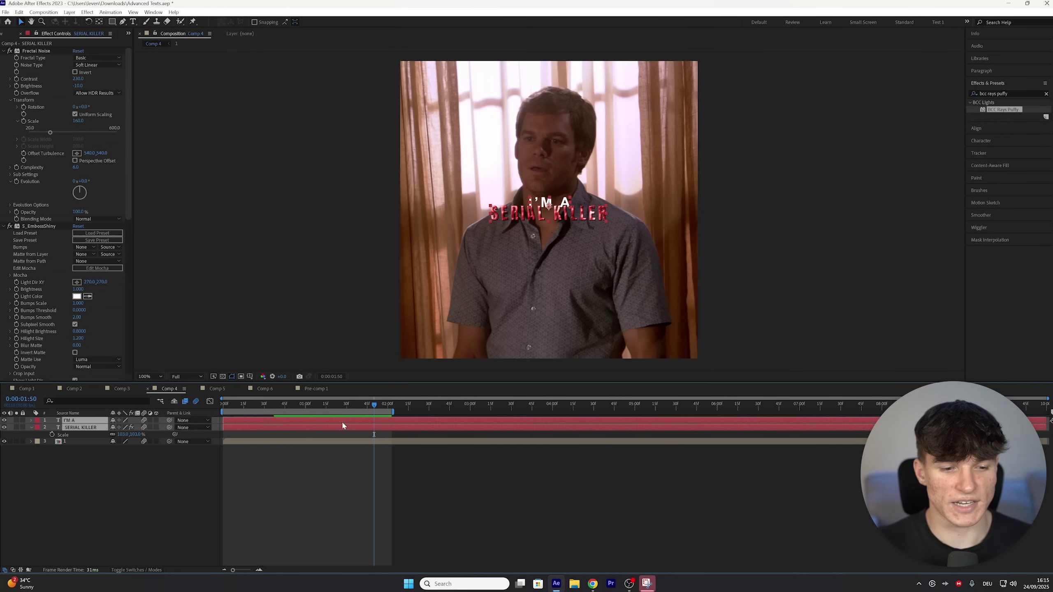
right_click(343, 425)
click(373, 365)
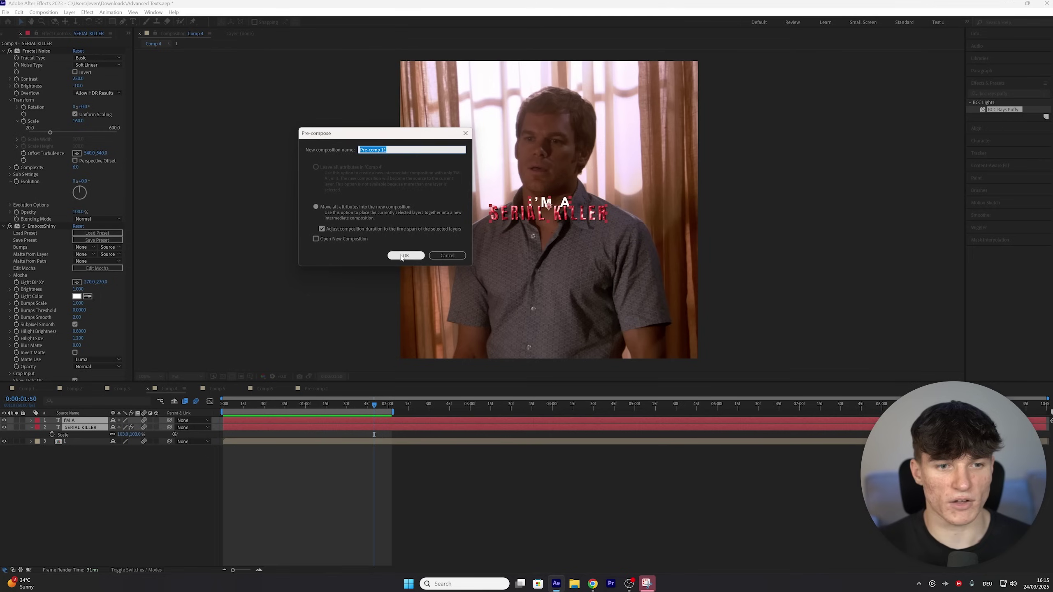
click(406, 255)
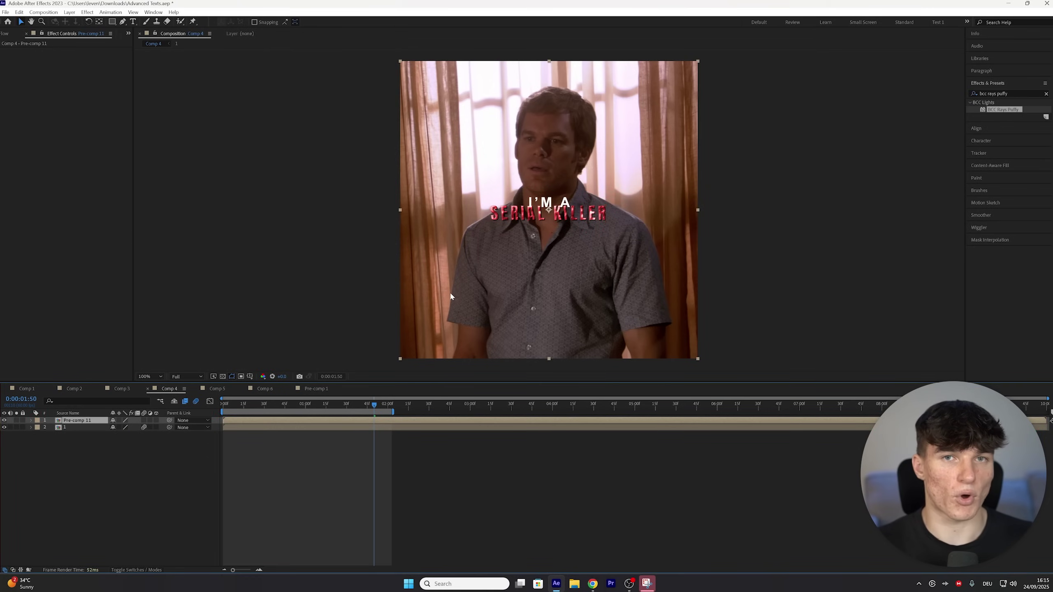
Step: Apply Bevel Alpha and Deep Glow to Pre-comp 11, with Deep Glow exposure 0.2
click(973, 95)
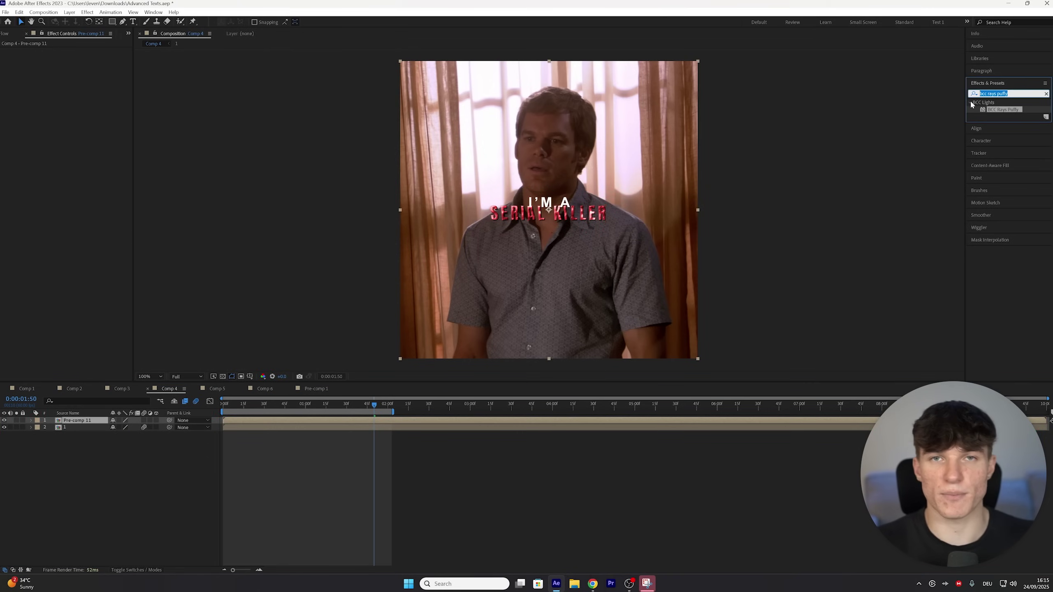
text(bevel)
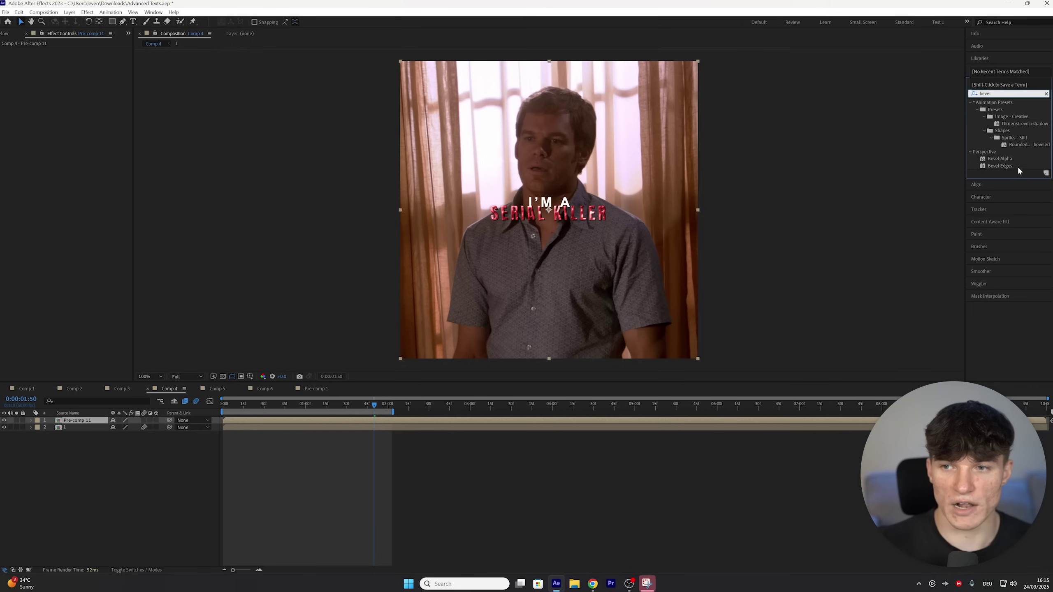
drag(999, 158, 328, 421)
click(990, 94)
text(deep glow)
drag(999, 109, 298, 422)
click(79, 124)
text(0.2)
Step: Apply S_DropShadow to Pre-comp 11 with its offset pulled in to 2.32
triple_click(995, 94)
text(s_dropsh)
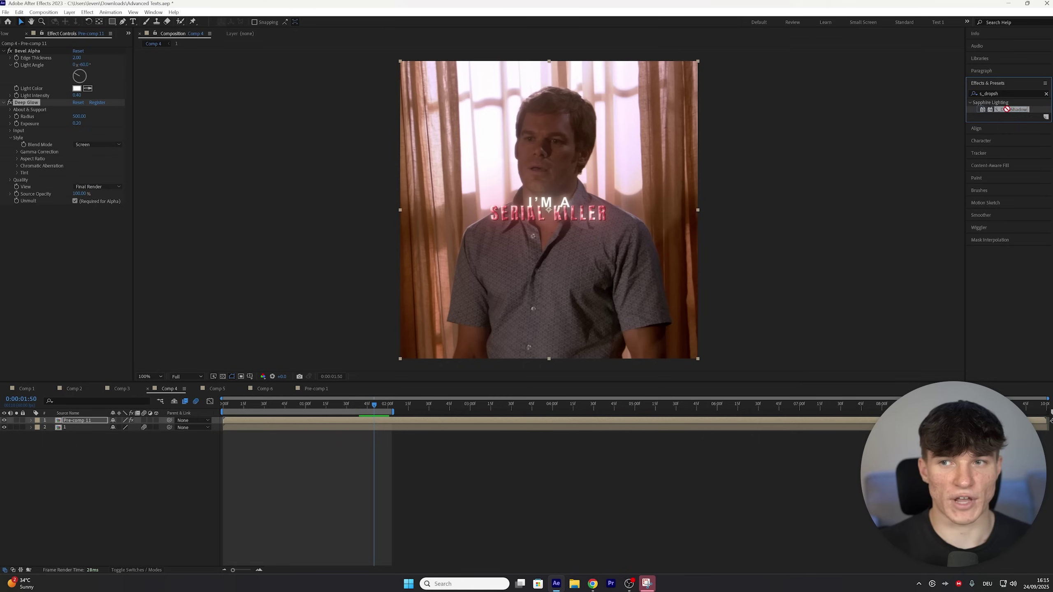
drag(1011, 109, 334, 424)
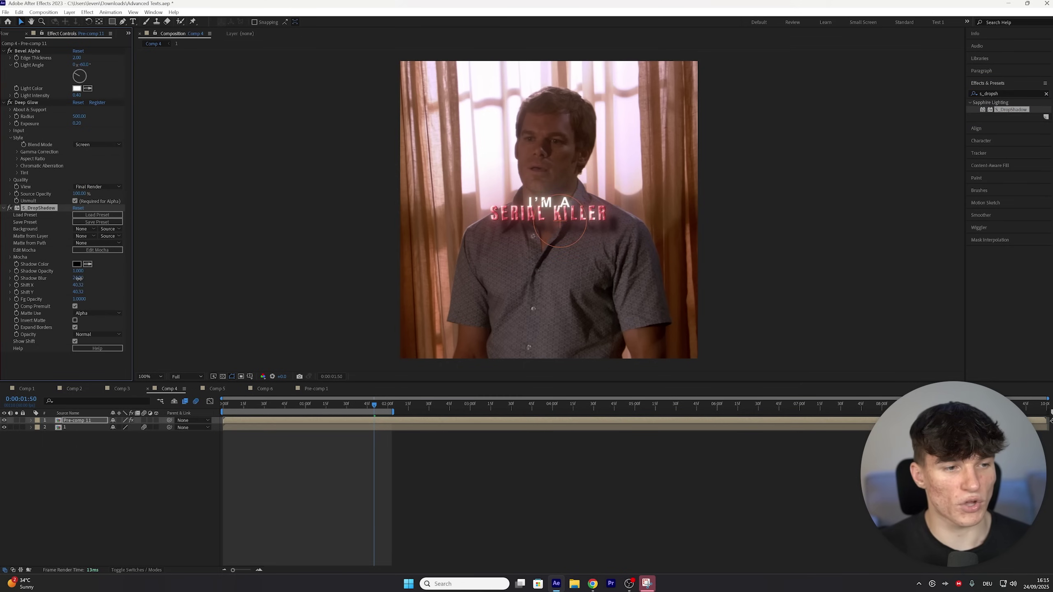
drag(86, 289, 70, 288)
Step: Add a Drop Shadow with Opacity 100% and Softness 100
triple_click(995, 94)
text(drop shadow)
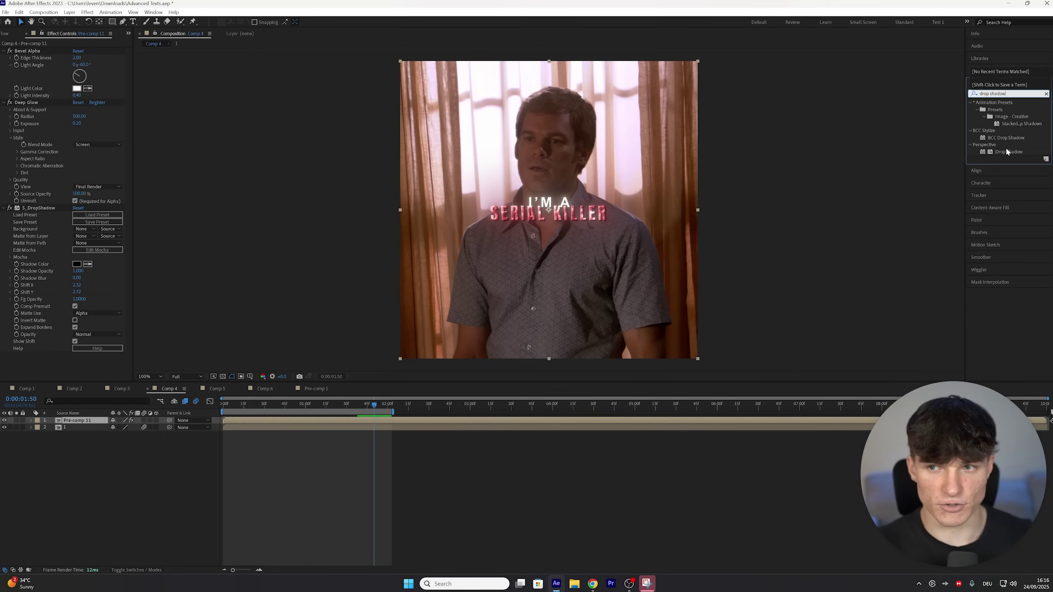
drag(1006, 152, 104, 421)
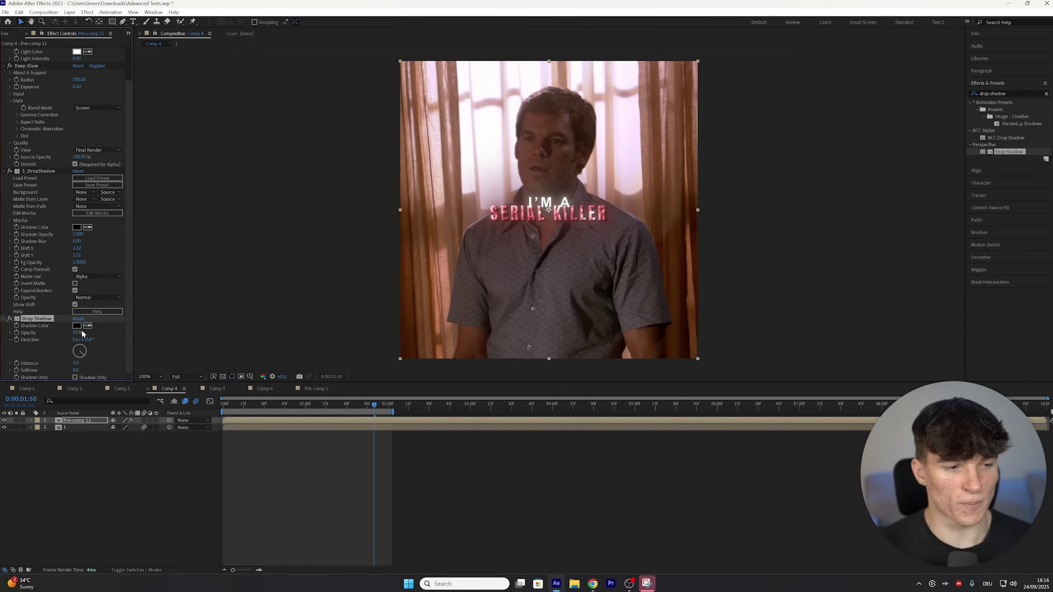
drag(74, 333, 174, 326)
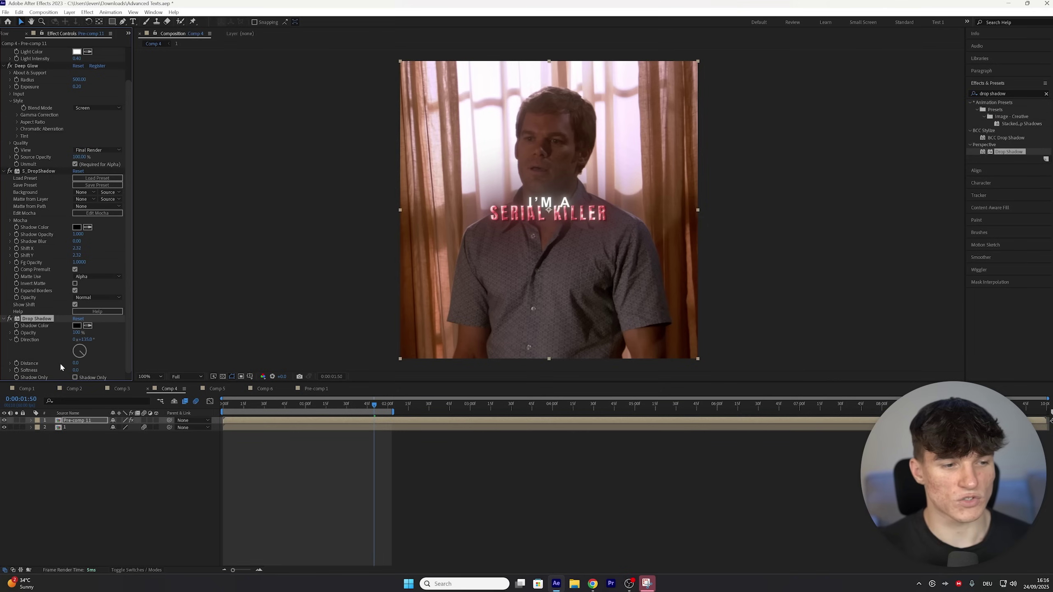
drag(75, 370, 107, 370)
Step: Apply S_WarpChroma to Pre-comp 11 with From Z Dist 0.8
click(993, 93)
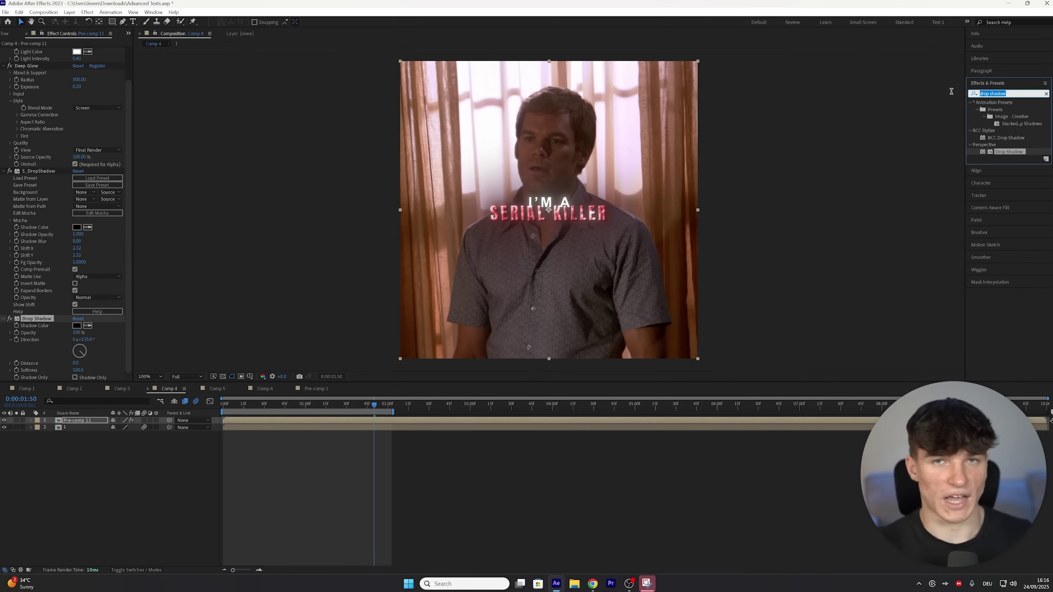
text(s_warpc)
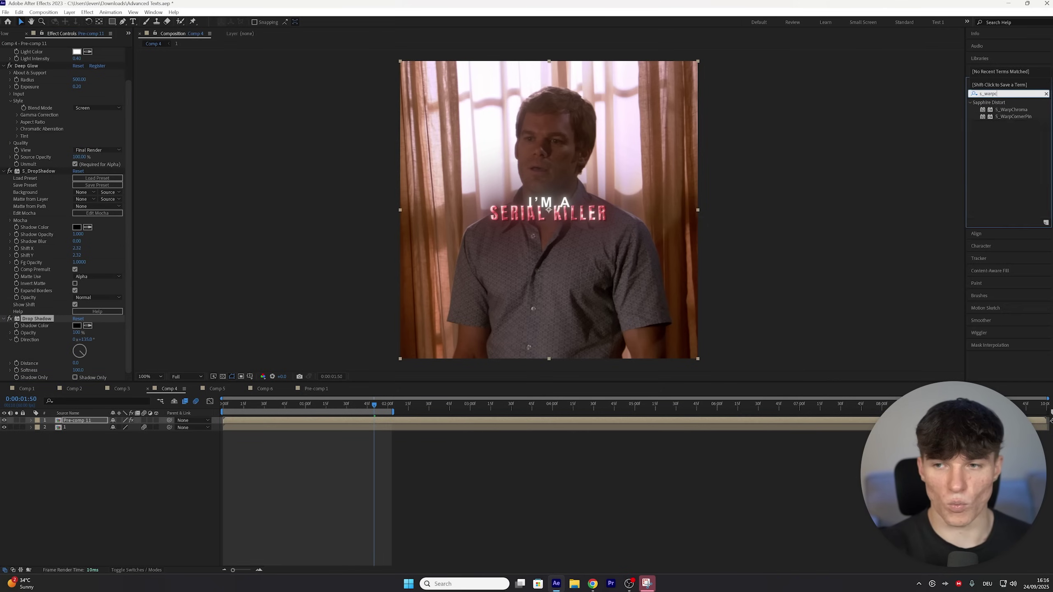
text(hroma)
drag(1012, 109, 291, 421)
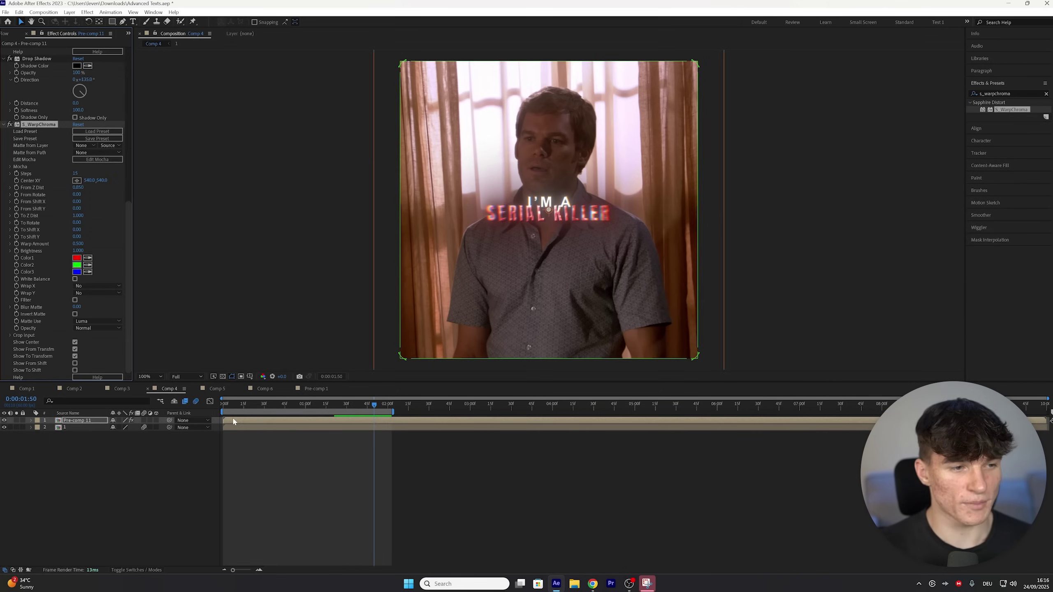
click(80, 187)
text(0)
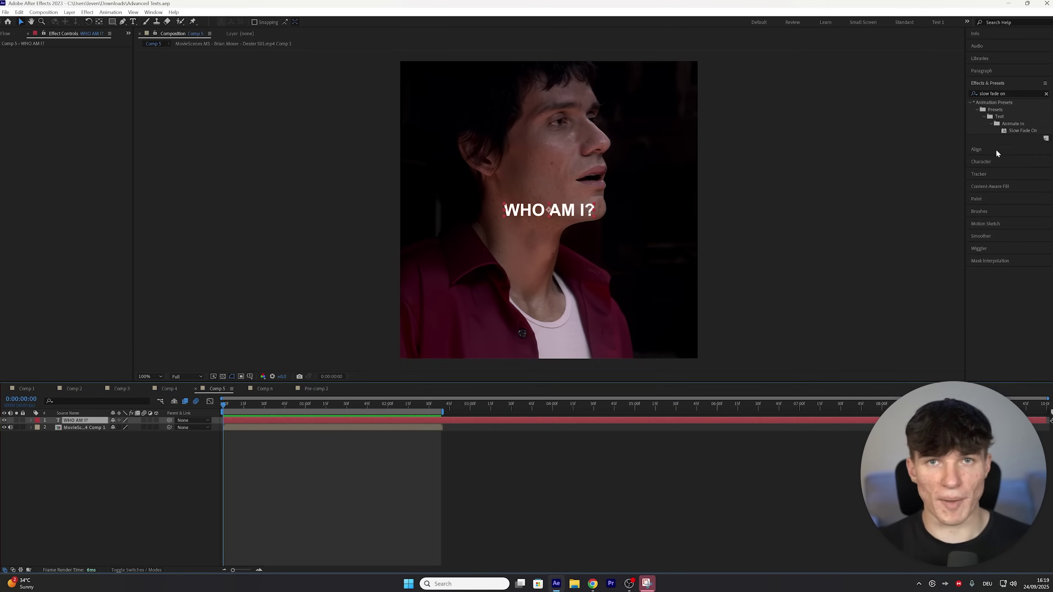
Step: Apply the Slow Fade On preset to WHO AM I? and move its end keyframe to about 1:22
drag(1019, 129, 237, 421)
click(237, 418)
key(u)
drag(387, 435, 330, 435)
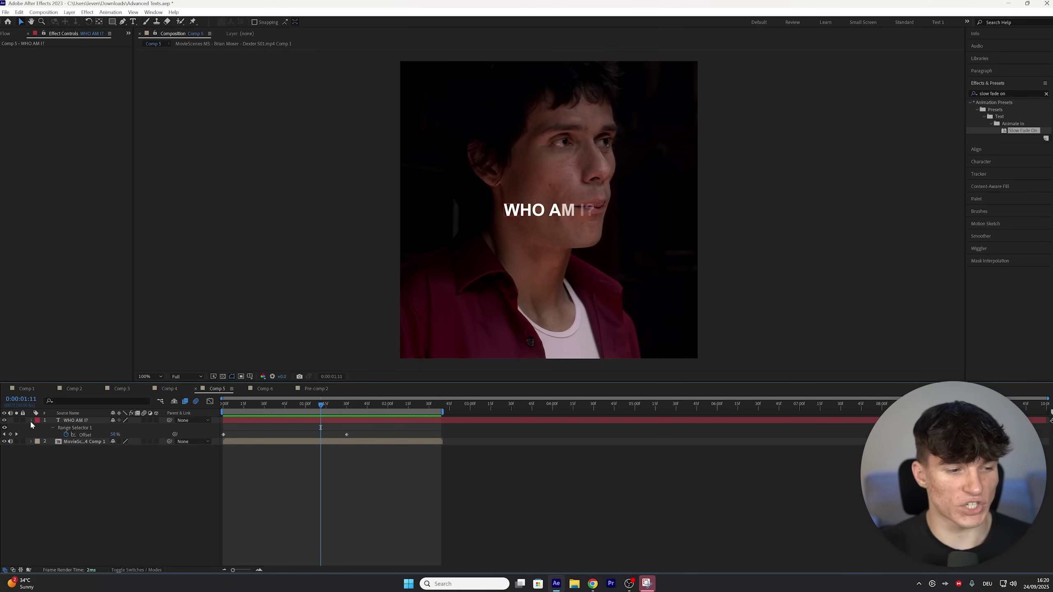
click(31, 420)
click(32, 421)
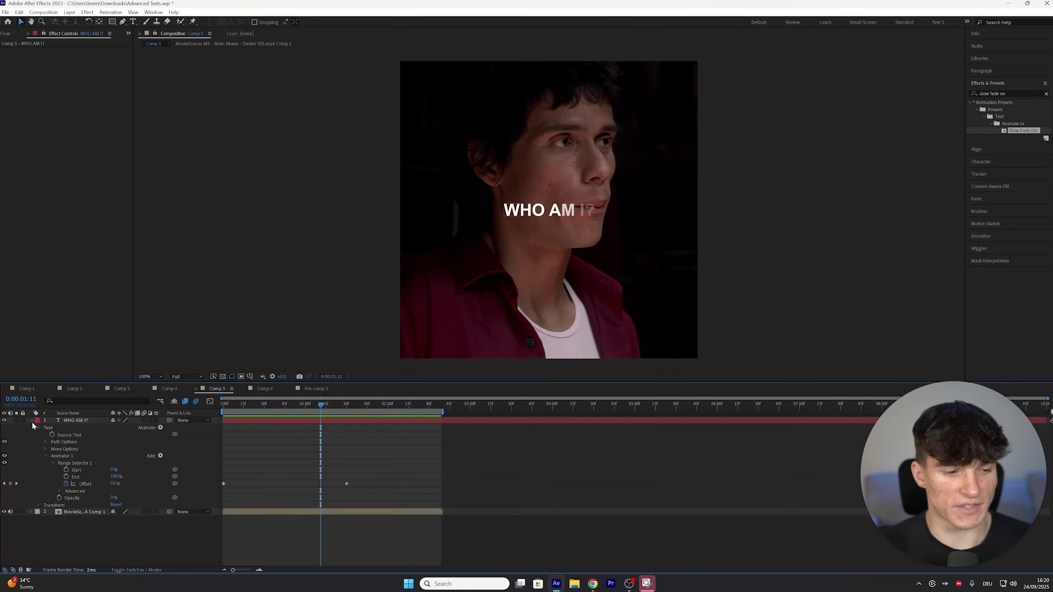
Step: Add Blur of 2 to the text animator and scrub back to watch letters fade in
click(161, 456)
mouse_move(185, 458)
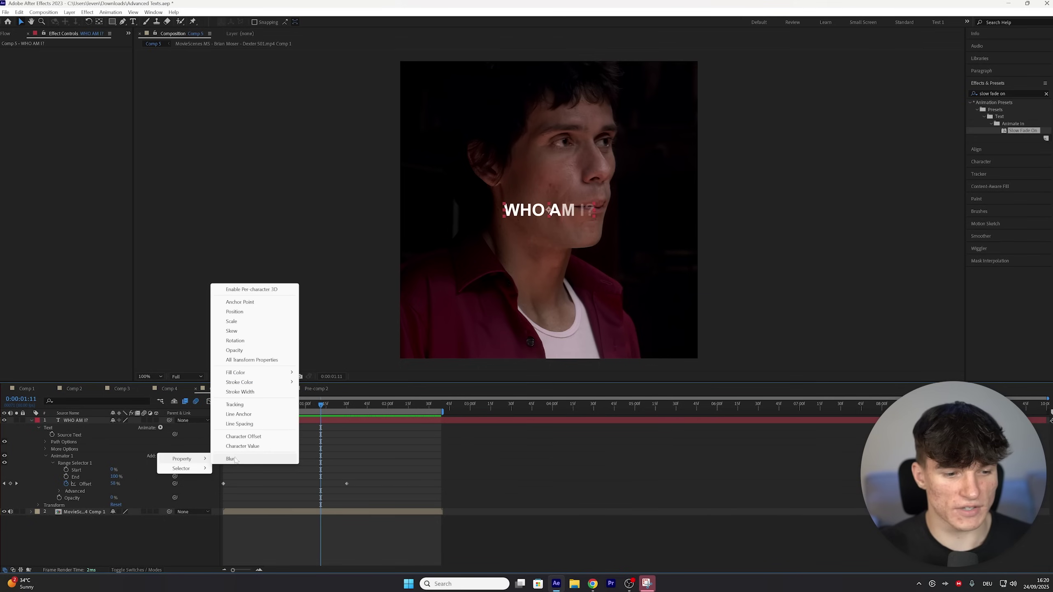
click(230, 459)
click(120, 504)
text(2)
key(Return)
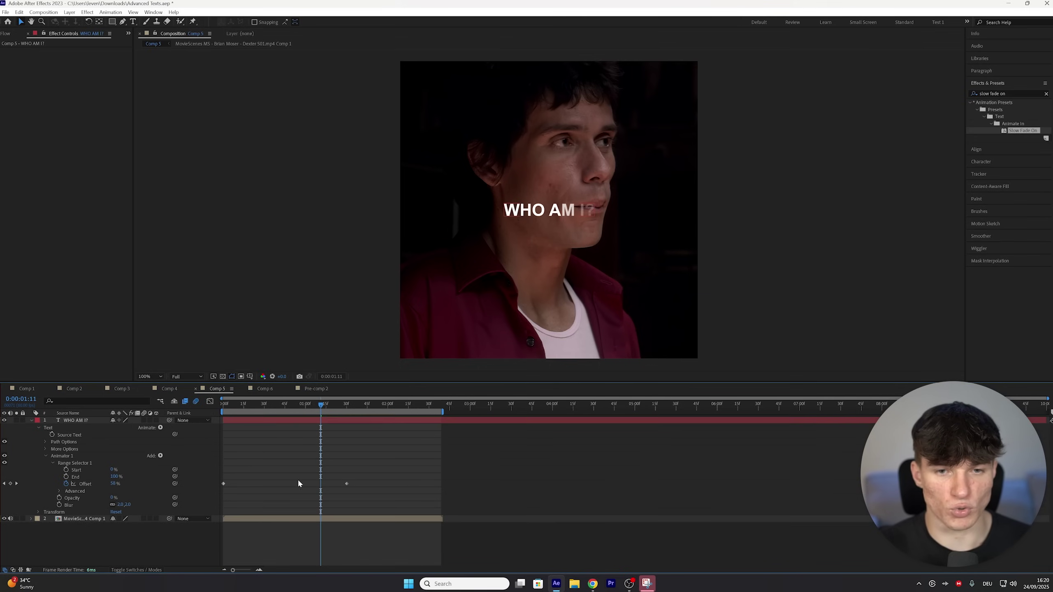
scroll(599, 216, up, 4)
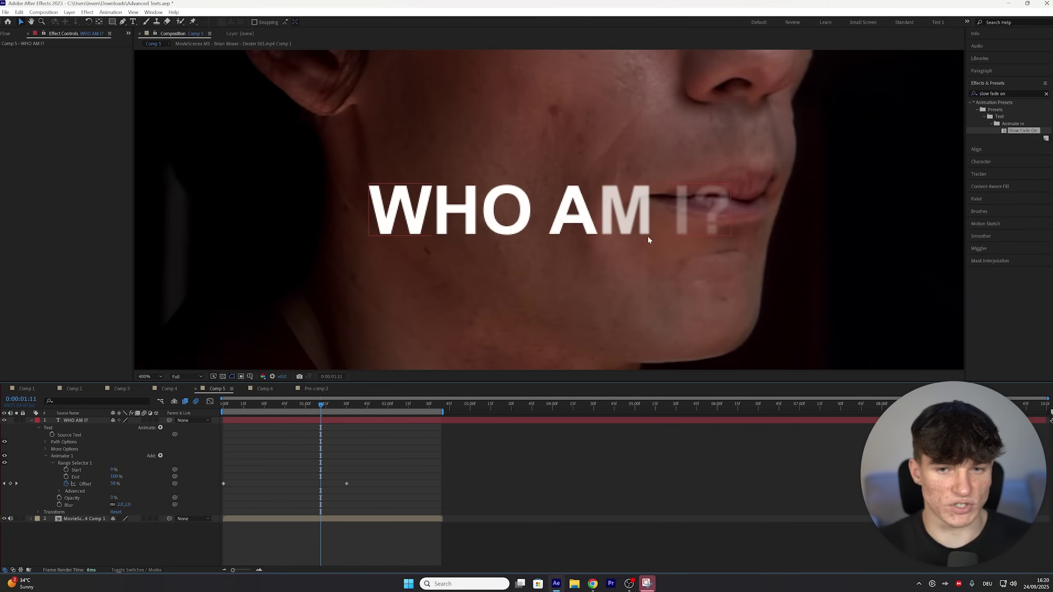
drag(318, 404, 311, 407)
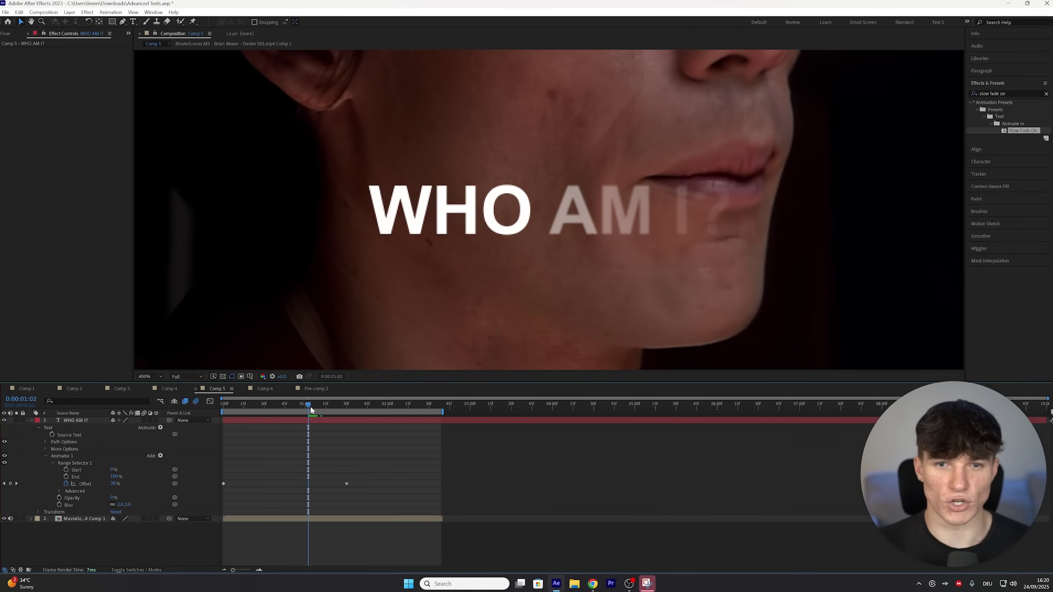
scroll(443, 321, down, 4)
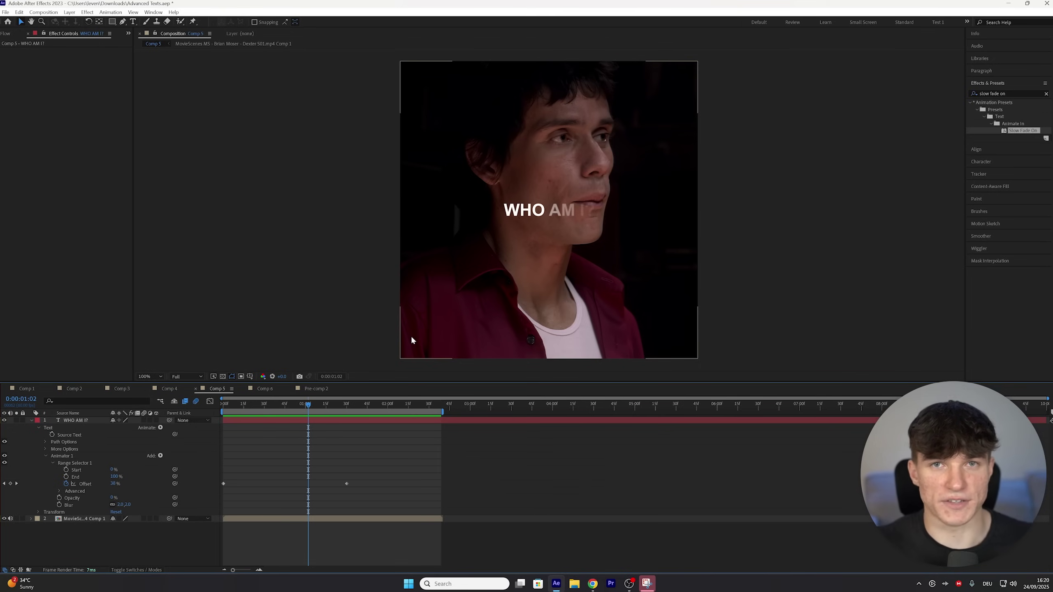
Step: Show the grid, pick the Pen tool, and preview the title fade-in to its full reveal
click(250, 376)
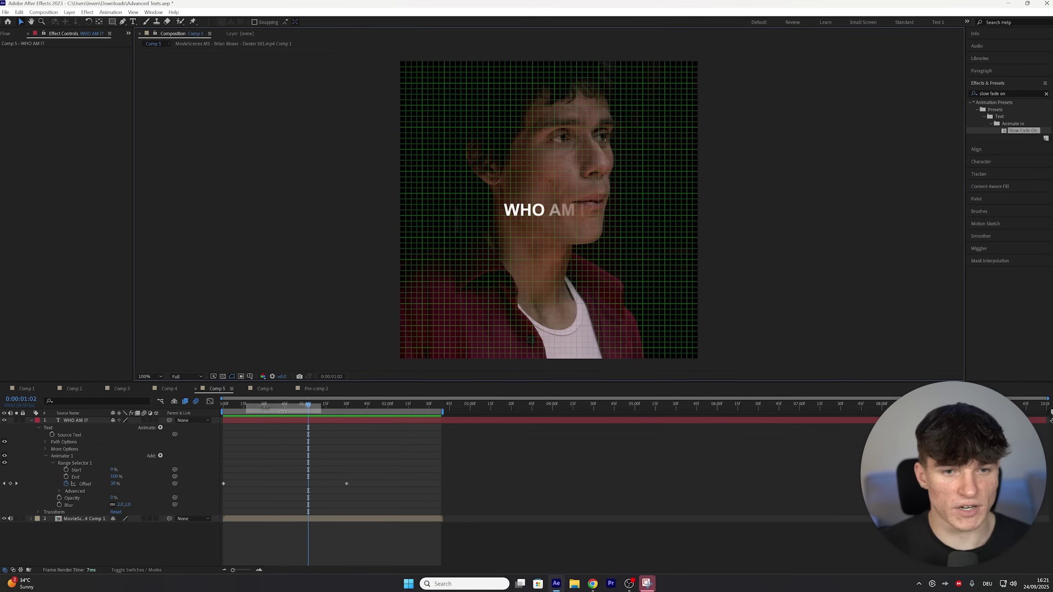
click(123, 22)
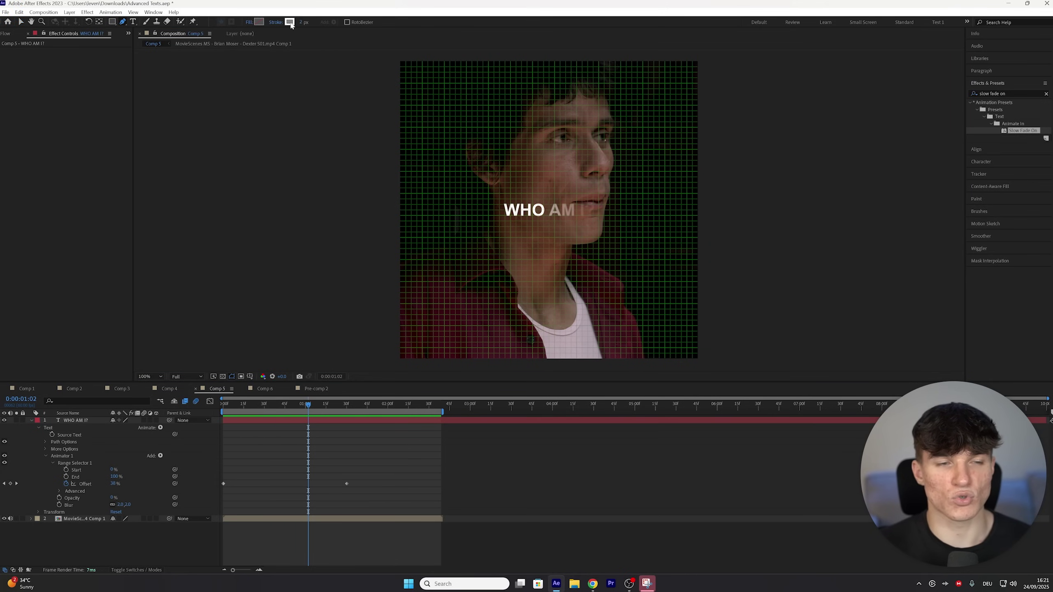
key(space)
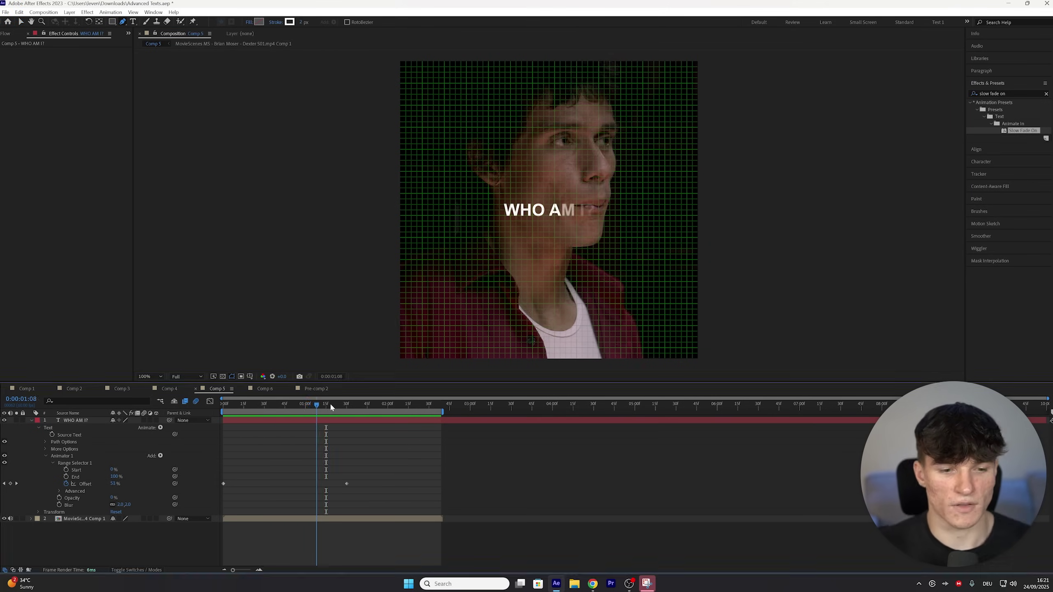
key(period)
key(period)
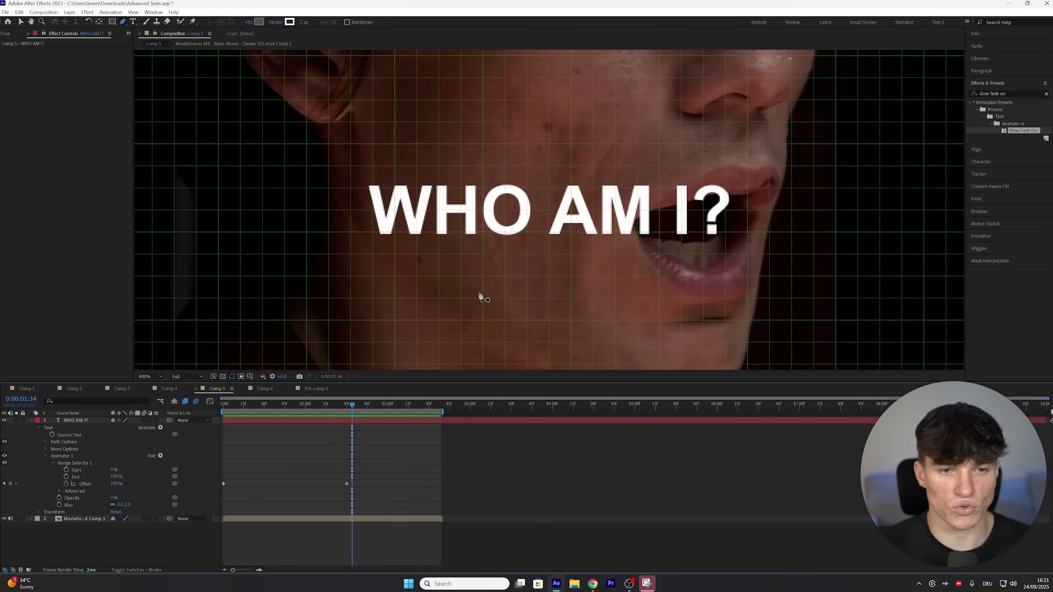
Step: Draw a three-point L-shaped bracket at the top-left of WHO and rename its shape layer
click(439, 167)
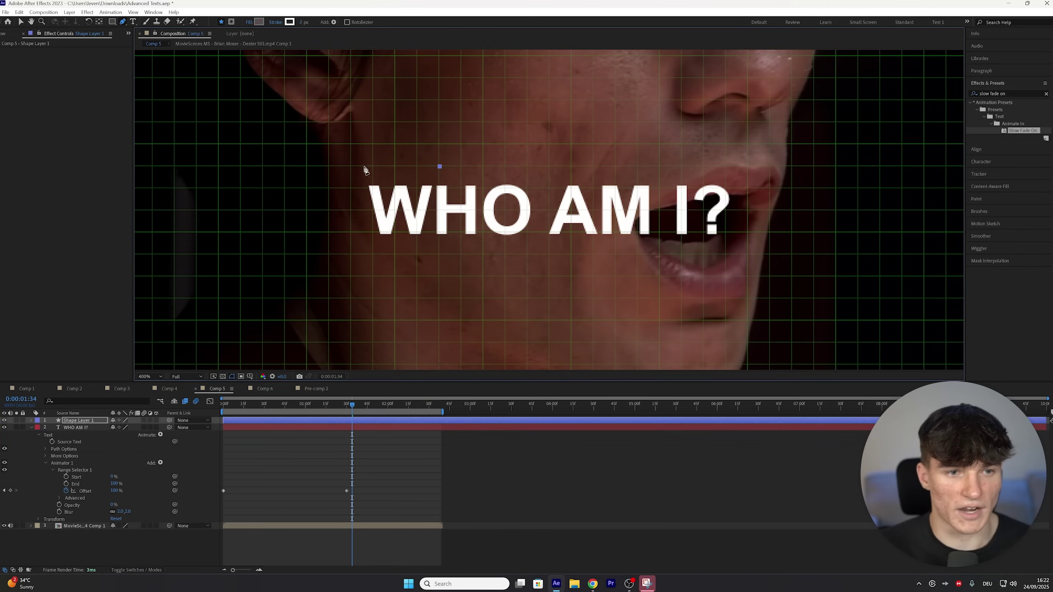
click(351, 167)
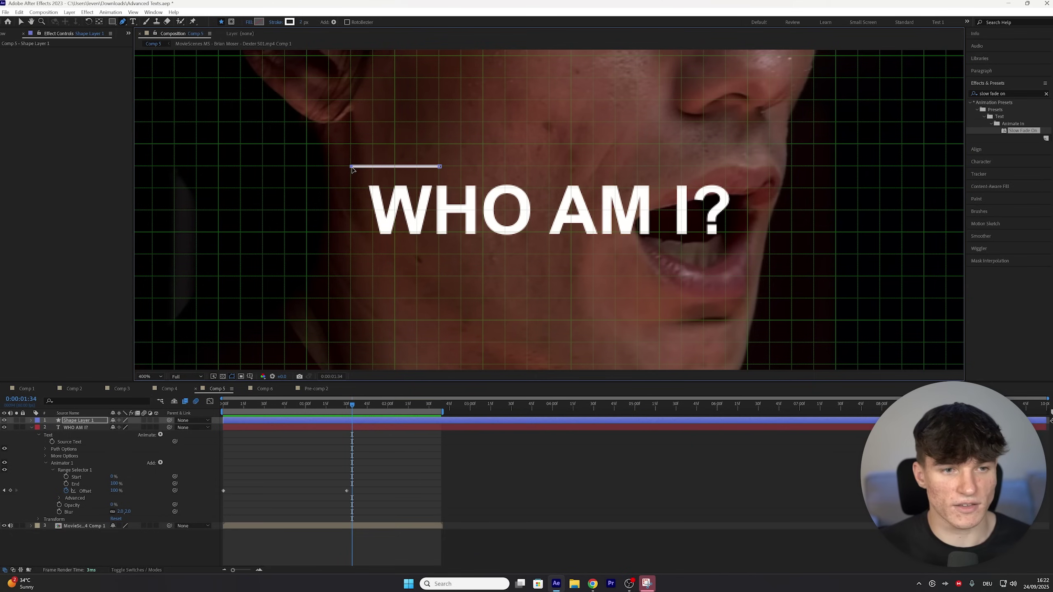
click(351, 211)
key(v)
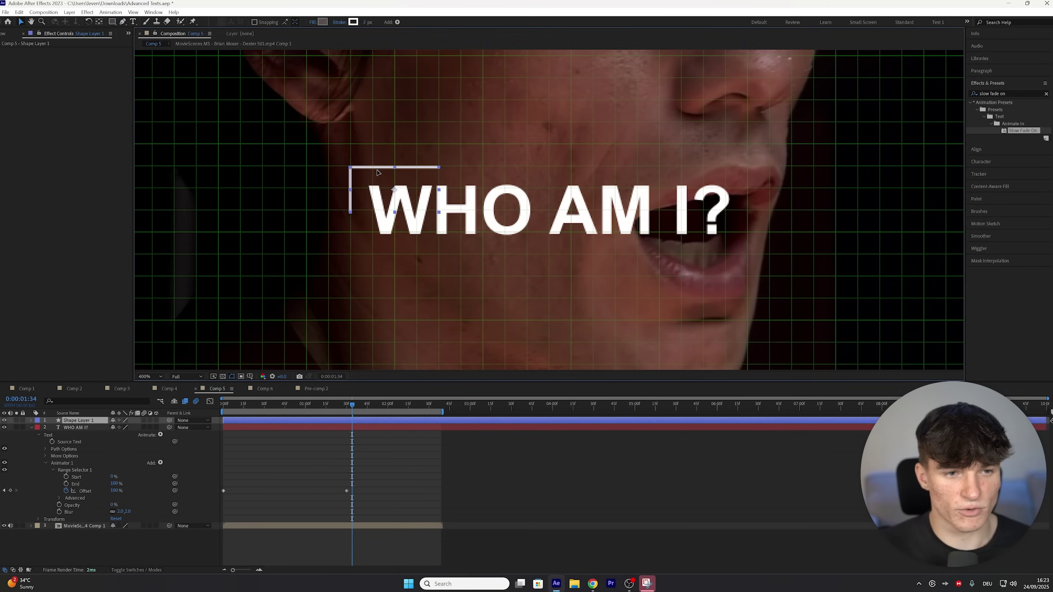
key(Return)
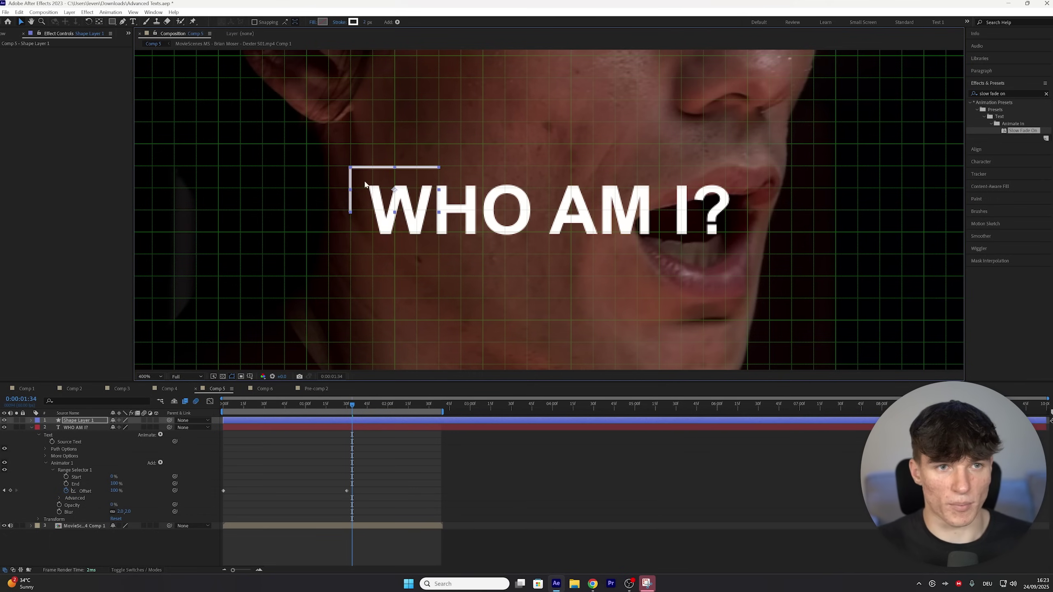
click(397, 22)
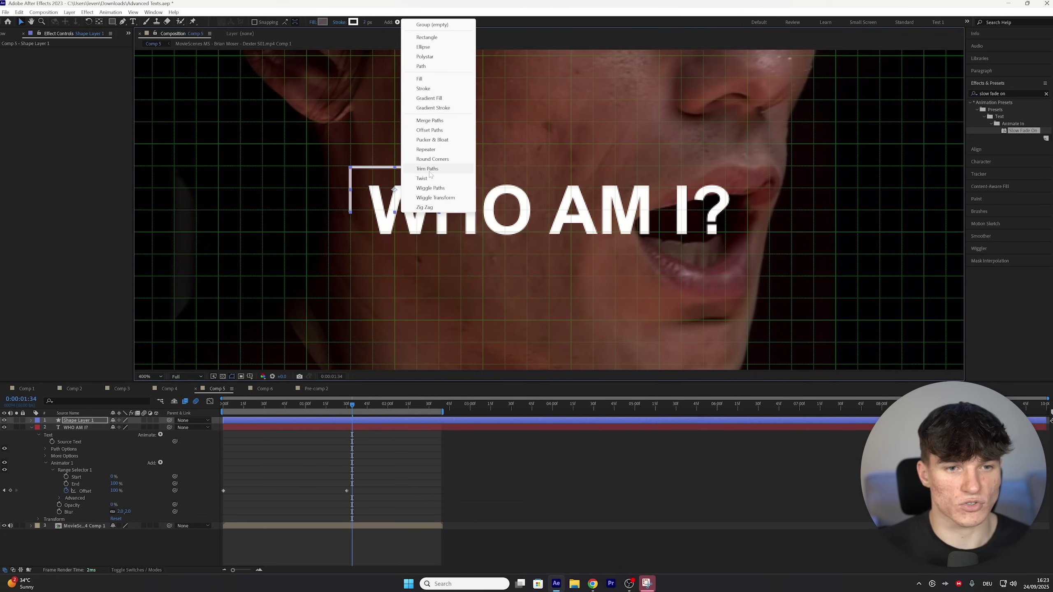
Step: Add Trim Paths to the bracket and keyframe Start and End at 50% early in the fade
click(415, 172)
drag(283, 403, 266, 404)
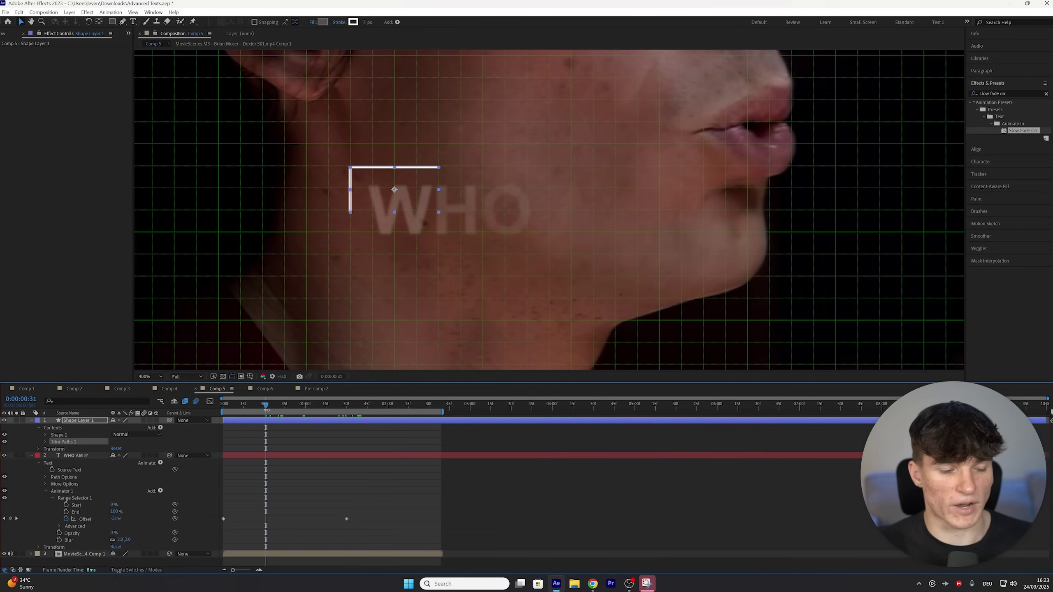
click(46, 441)
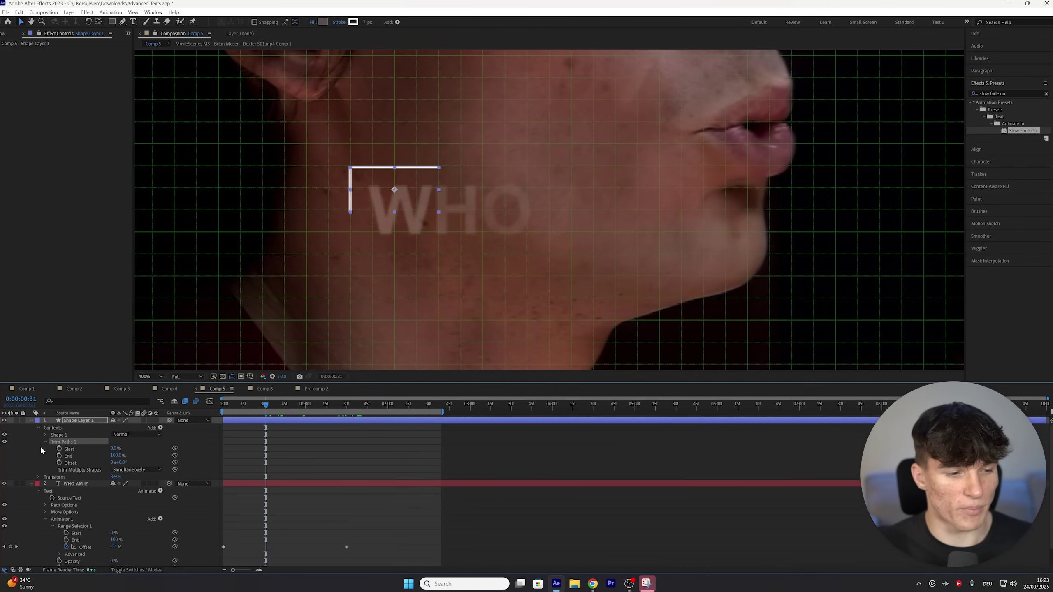
click(60, 448)
click(59, 455)
click(115, 449)
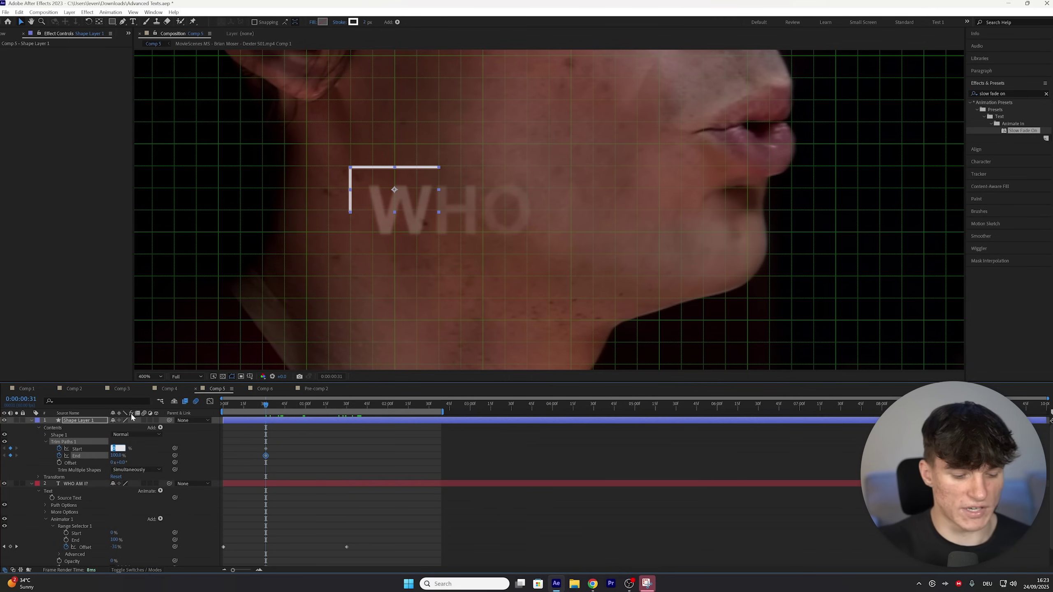
key(Return)
click(120, 455)
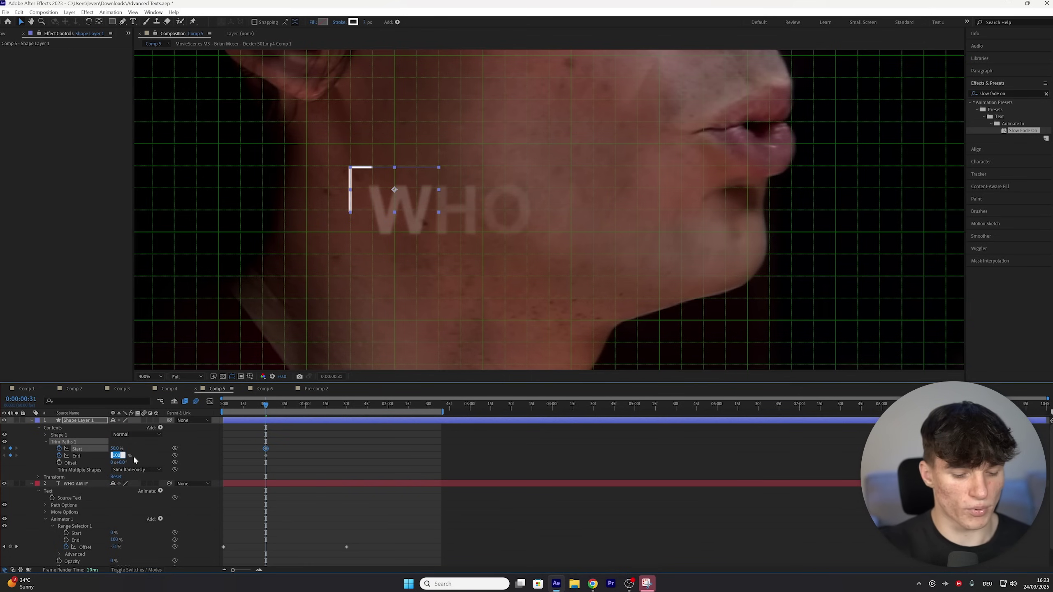
text(50)
key(Return)
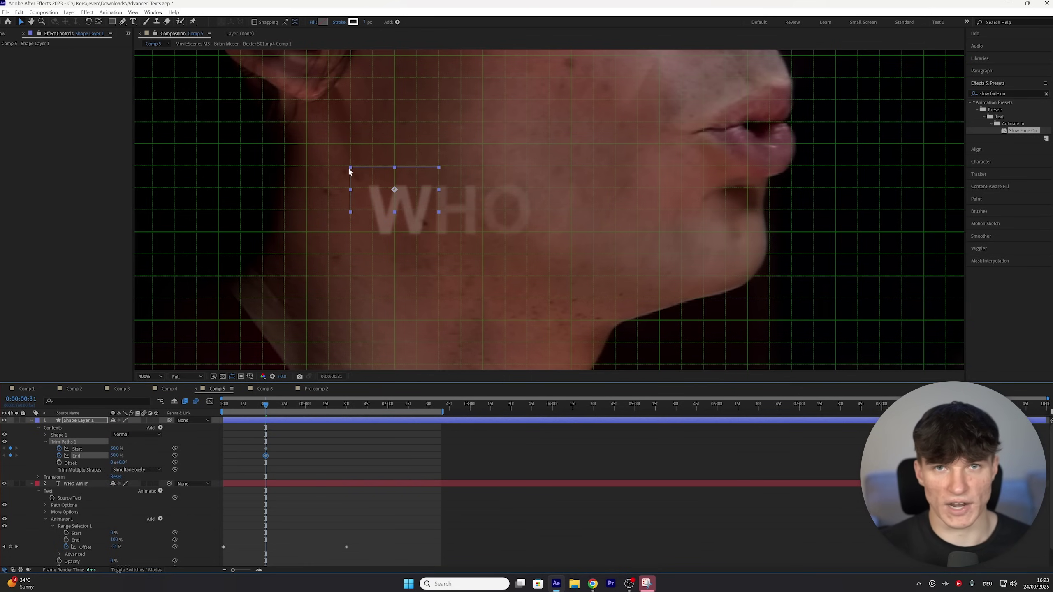
Step: At 0:00:01:45 set trim Start to 0% and End to 100%, then select all four keyframes
click(368, 408)
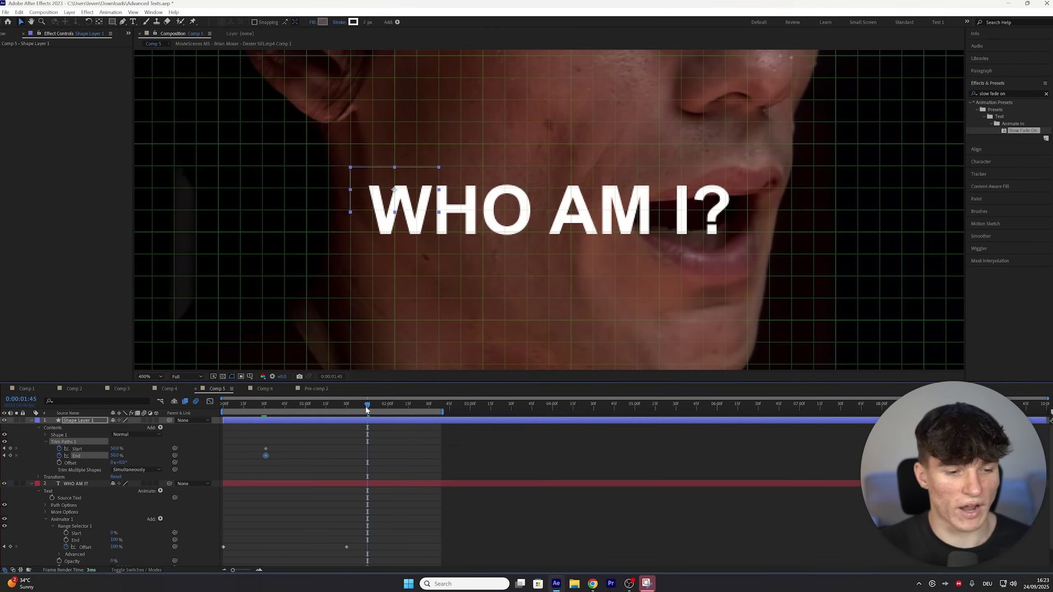
click(117, 448)
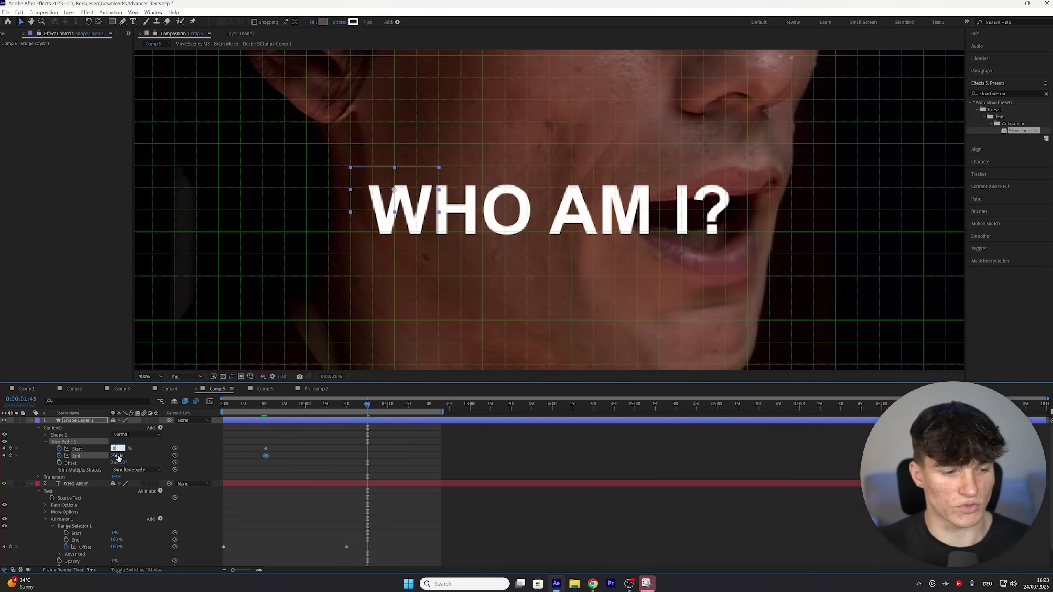
click(118, 456)
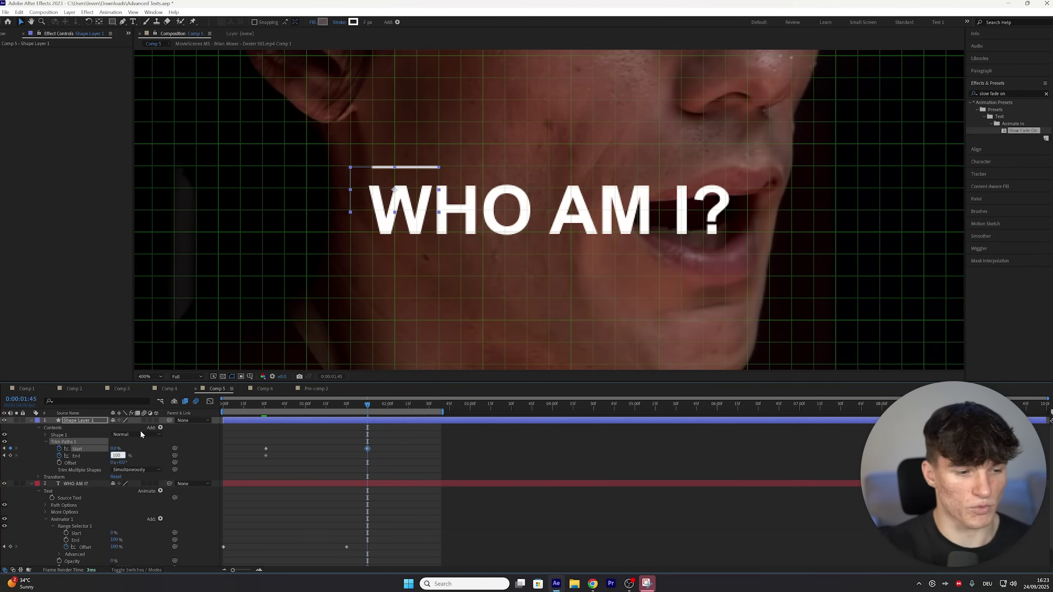
text(100)
key(Return)
mouse_move(322, 407)
mouse_down()
mouse_move(295, 412)
mouse_move(311, 407)
mouse_up()
drag(381, 442, 259, 457)
right_click(267, 456)
Step: Easy Ease the bracket's trim keyframes and duplicate the bracket layer
mouse_move(315, 442)
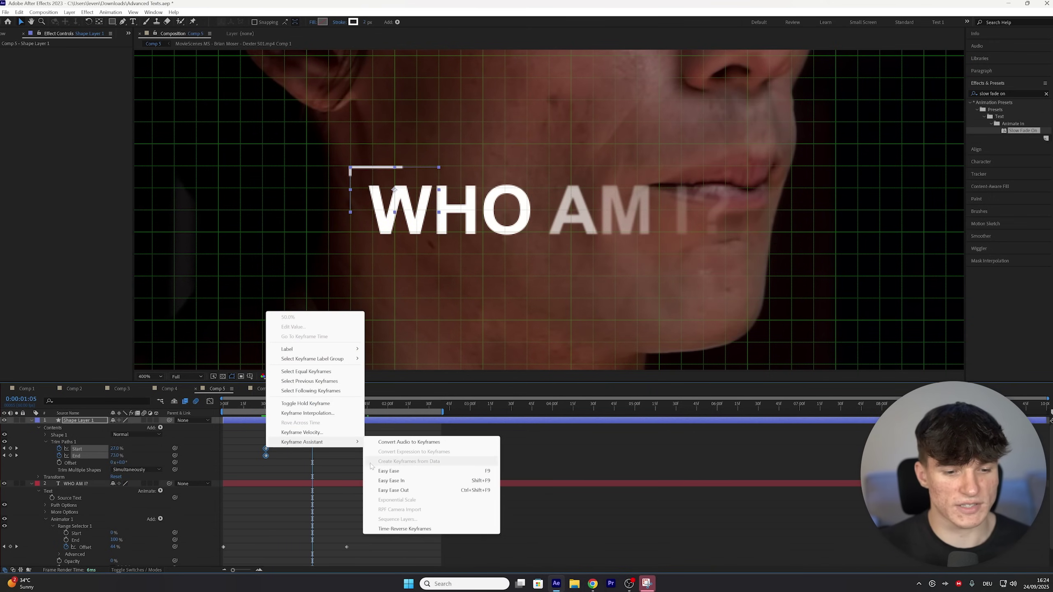
click(381, 471)
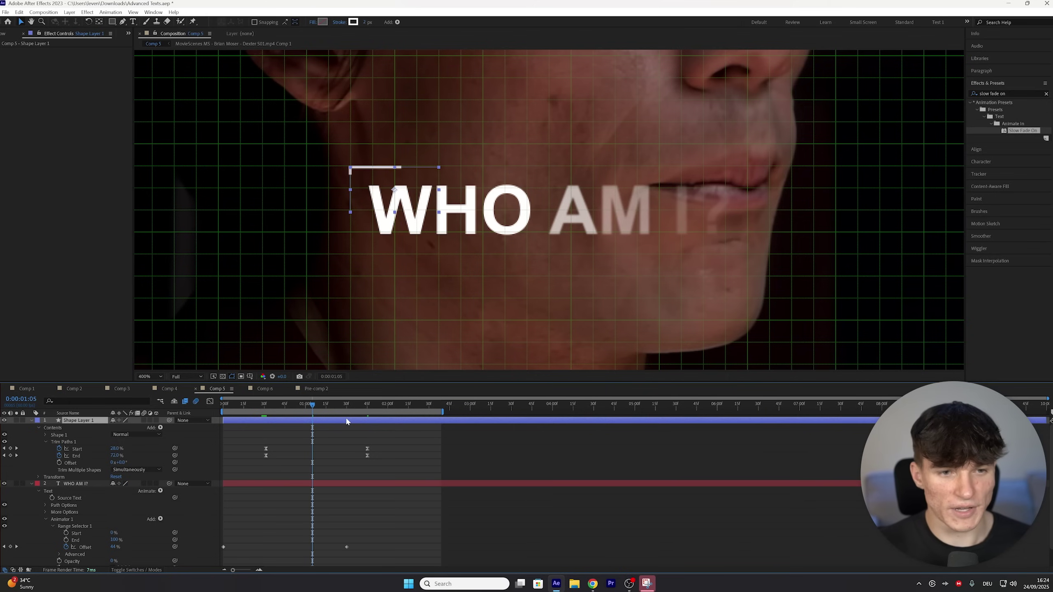
key(ctrl+d)
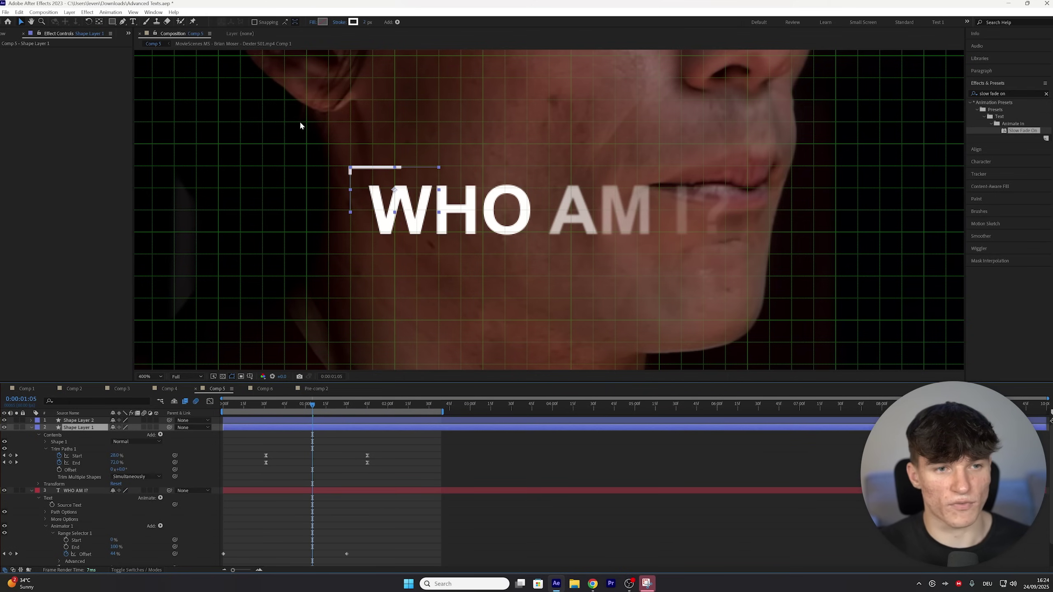
Step: Separate the bracket's Position into X/Y, keyframe both, and make it slide in from up-left
drag(282, 406, 261, 408)
key(p)
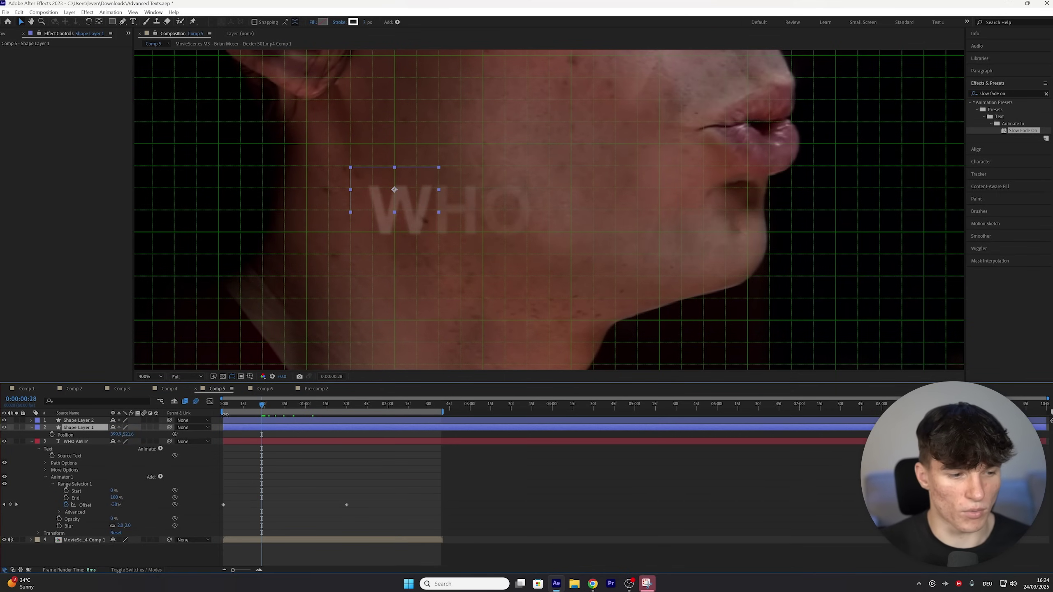
right_click(62, 434)
click(125, 464)
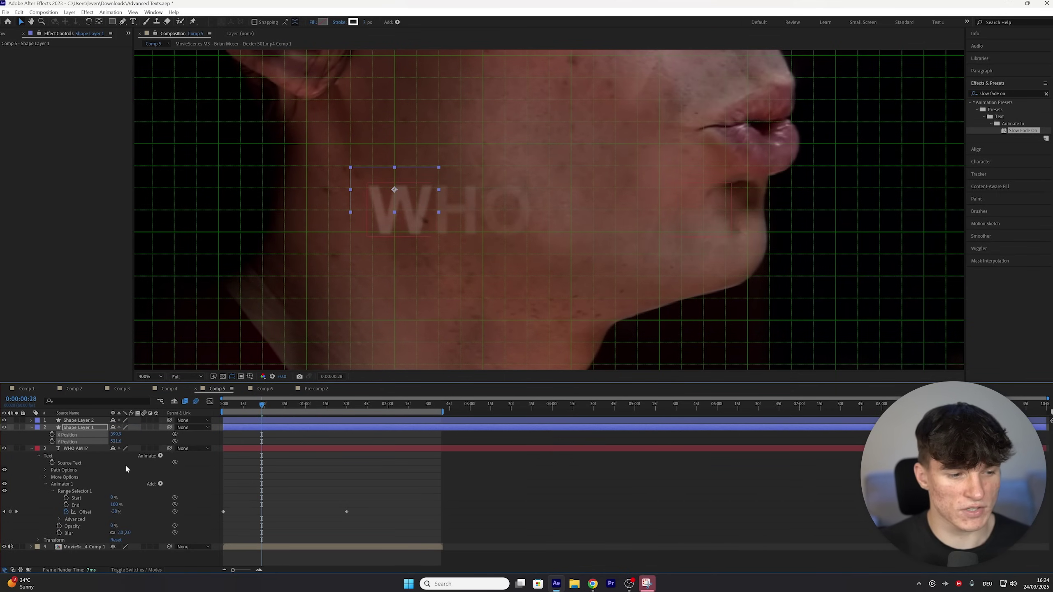
click(52, 434)
click(52, 441)
drag(261, 434, 297, 437)
drag(372, 435, 386, 437)
drag(357, 188, 289, 120)
drag(266, 408, 373, 420)
click(373, 420)
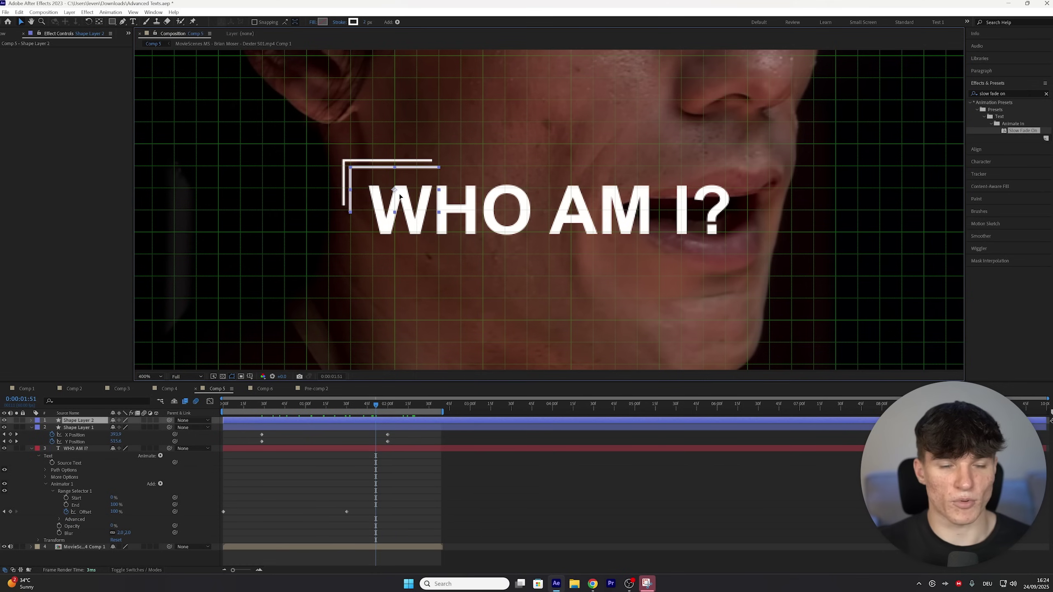
Step: Move the copied bracket under I?, flip it horizontally and vertically, and nudge it into place
drag(432, 194, 736, 246)
right_click(683, 237)
mouse_move(721, 281)
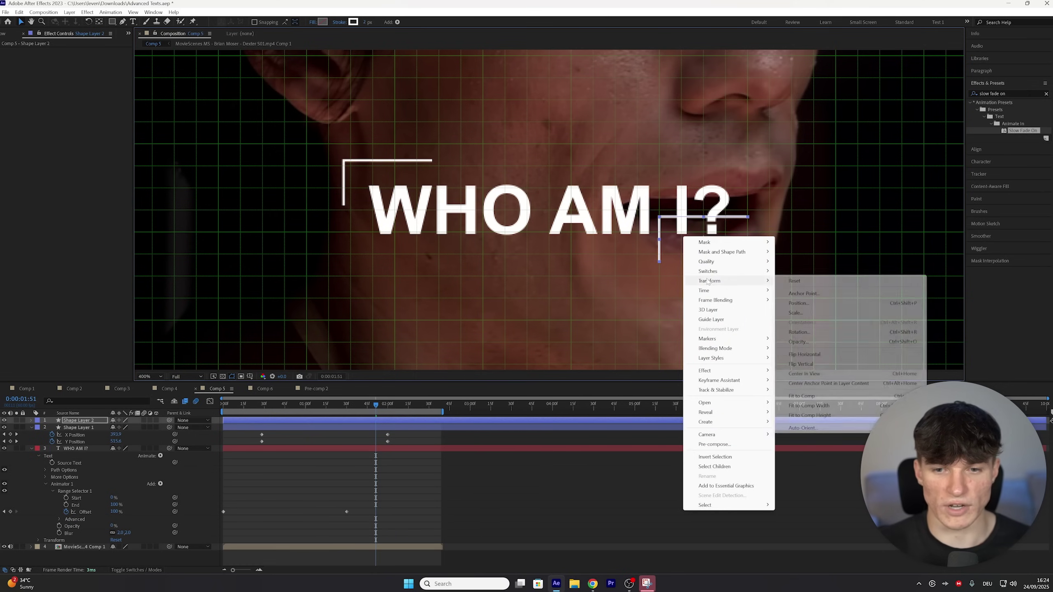
click(804, 353)
right_click(738, 237)
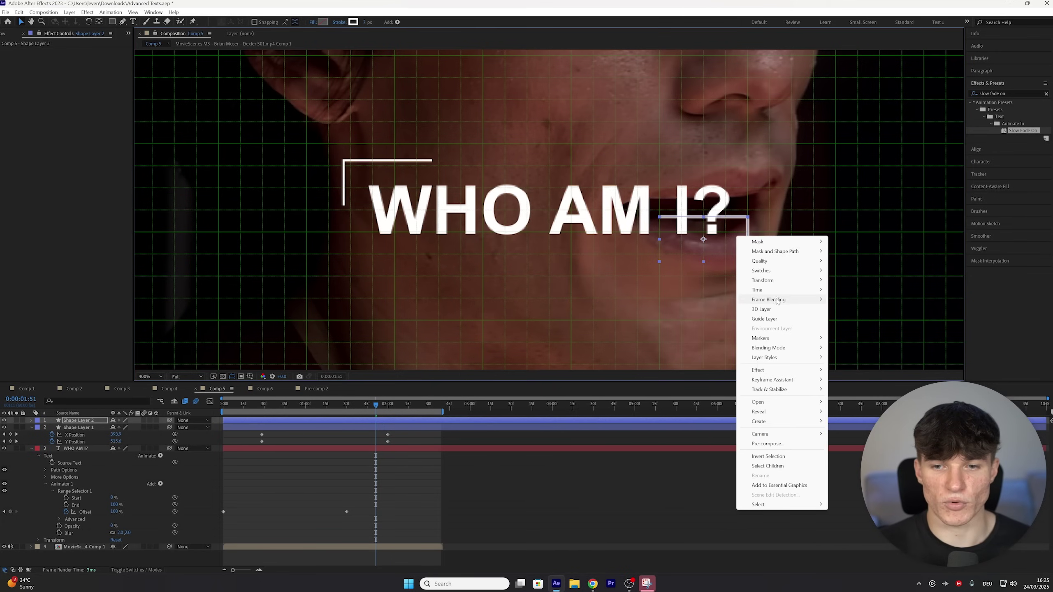
mouse_move(780, 280)
click(853, 363)
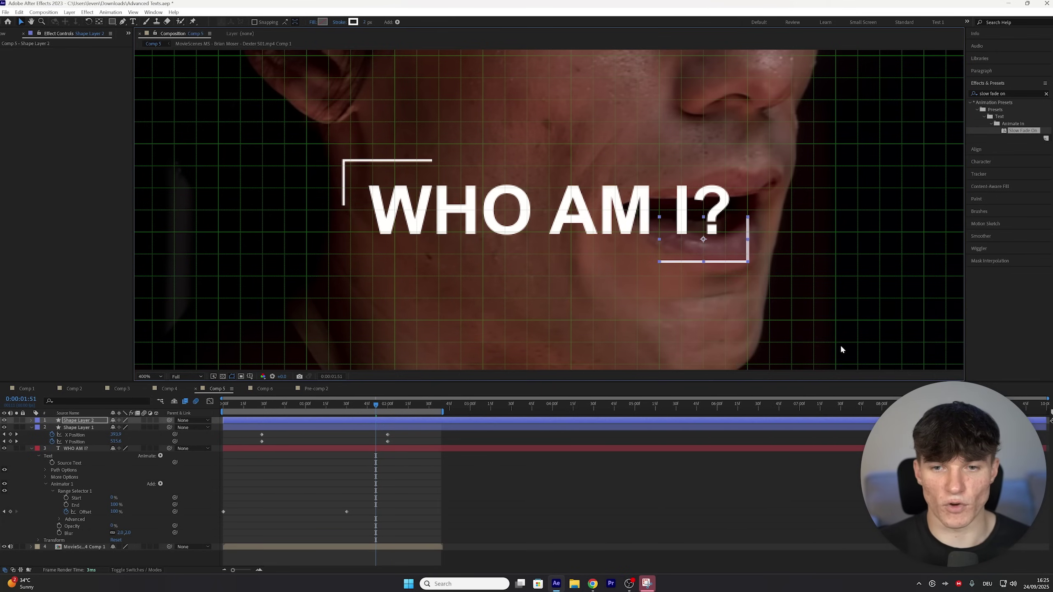
drag(731, 257, 731, 250)
key(Right)
Step: Separate the copy's Position dimensions and keyframe X and Y at 0:00:02:00
key(p)
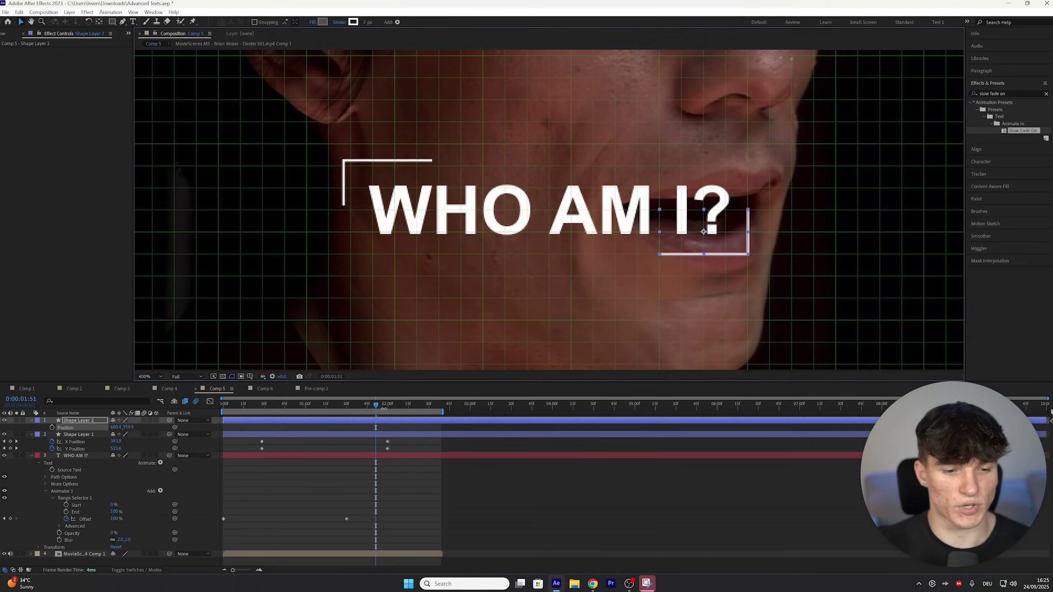
right_click(81, 428)
click(108, 452)
key(k)
click(52, 427)
click(52, 434)
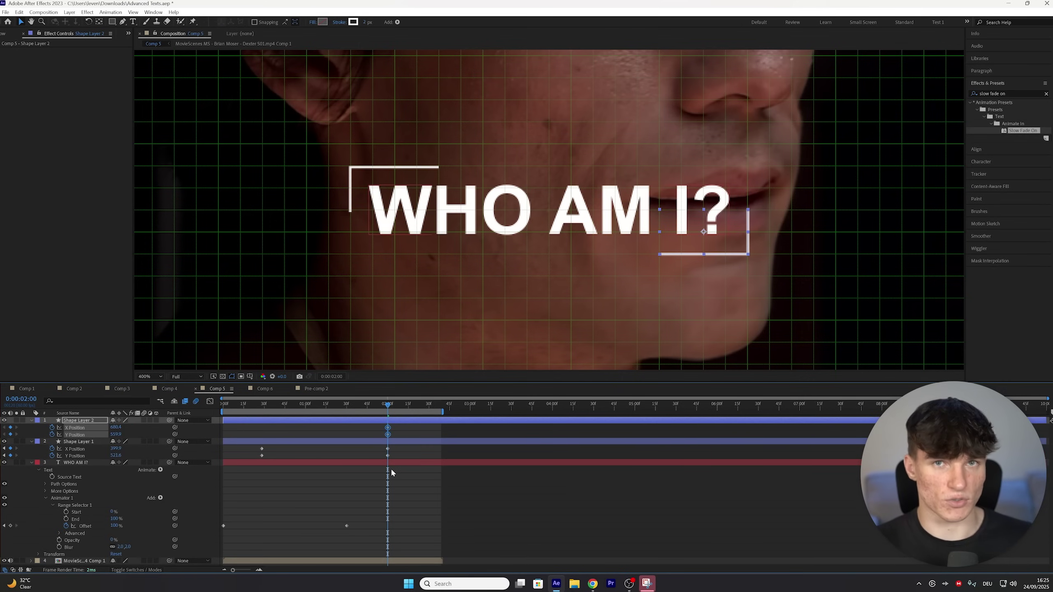
Step: Start the copied bracket down-right at 0:00:00:28 and Easy Ease both brackets' position keyframes
click(261, 404)
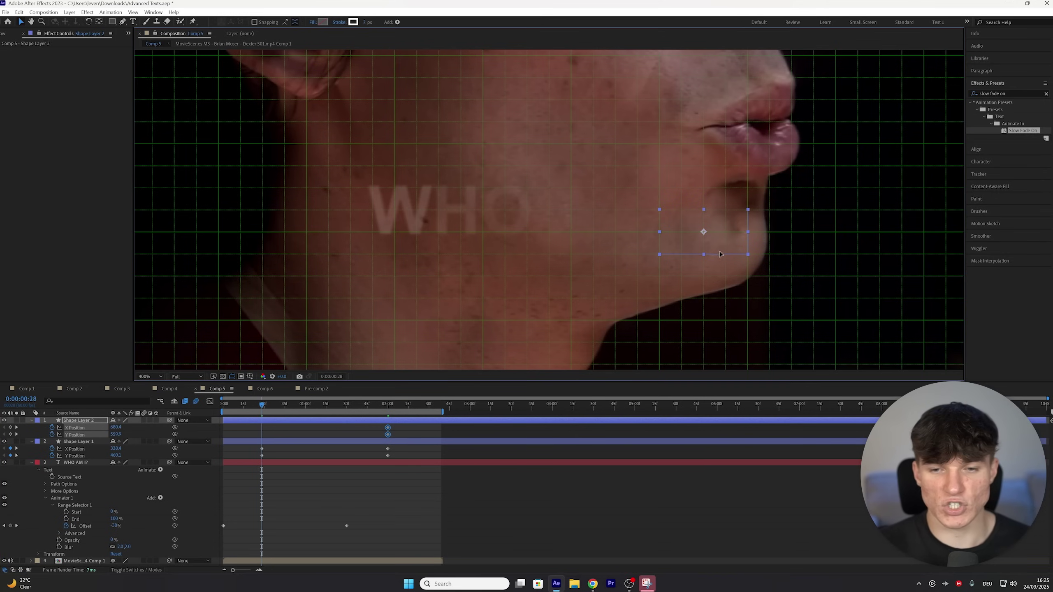
drag(724, 254, 788, 318)
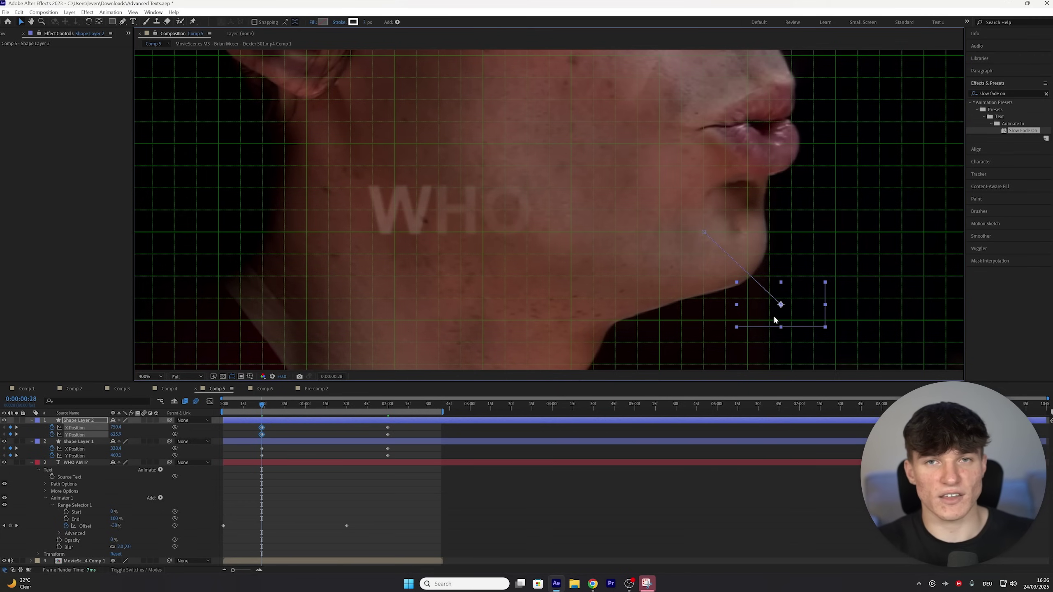
drag(398, 423, 253, 454)
right_click(262, 434)
mouse_move(315, 562)
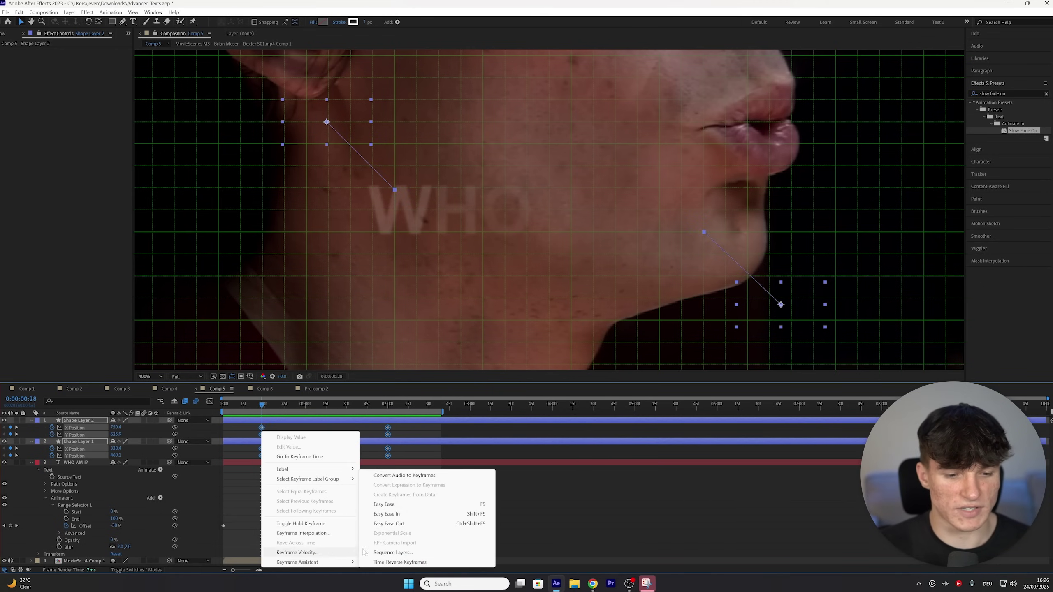
click(395, 504)
Step: Turn on motion blur for the three layers and preview the animation
click(143, 419)
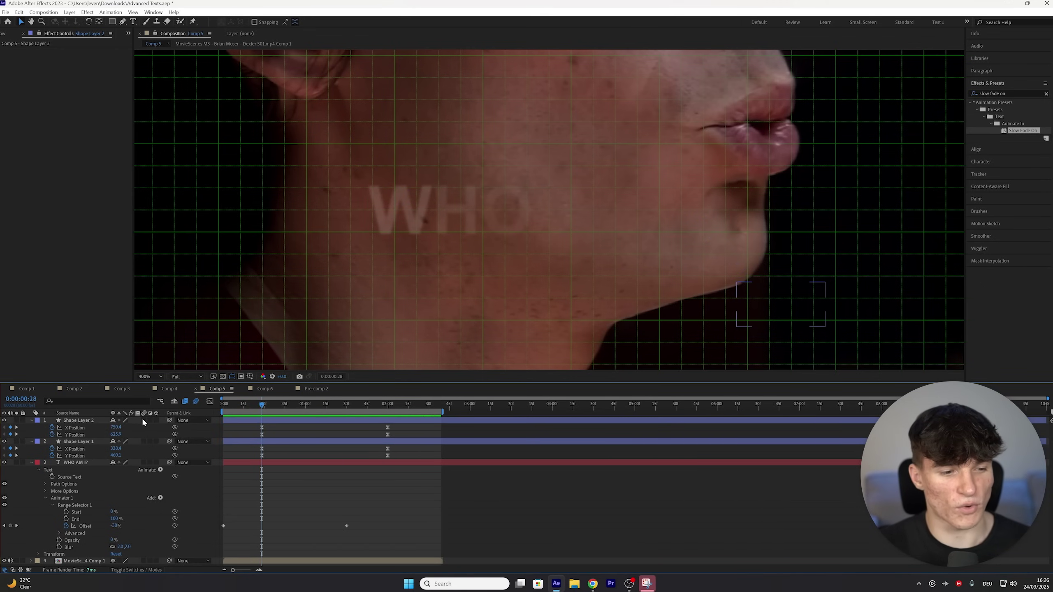
drag(143, 418, 141, 481)
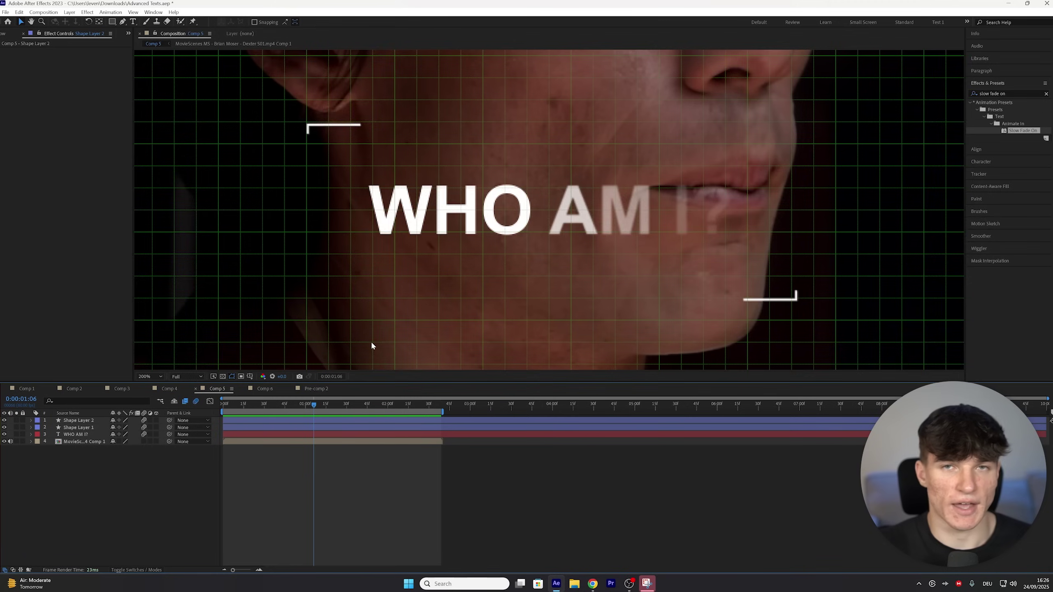
scroll(370, 341, down, 2)
key(space)
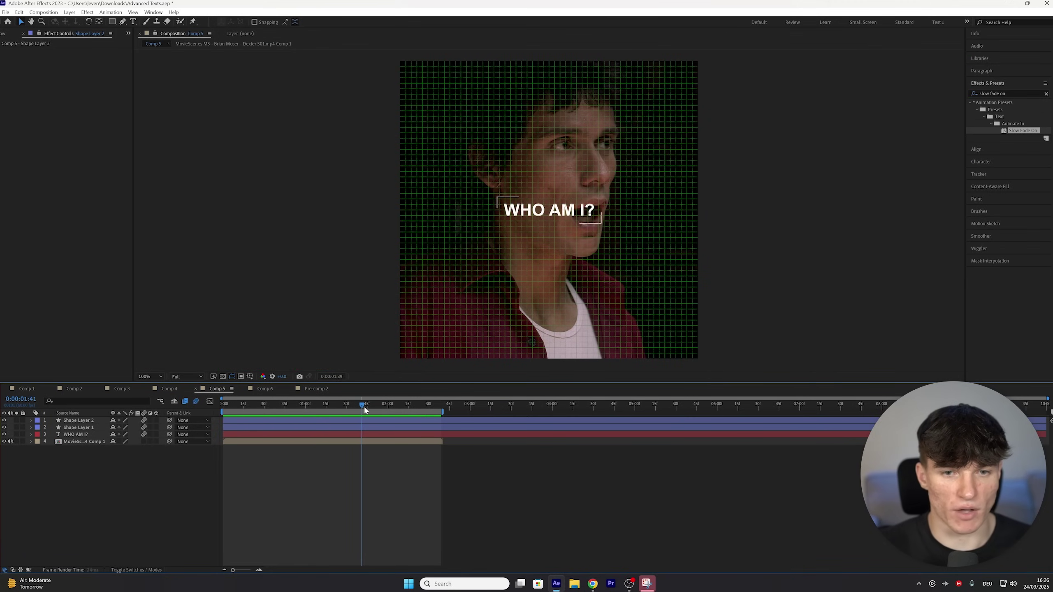
Step: Hide the viewer grid and pre-compose the WHO AM I? text and both brackets into Pre-comp 12
click(248, 378)
click(269, 414)
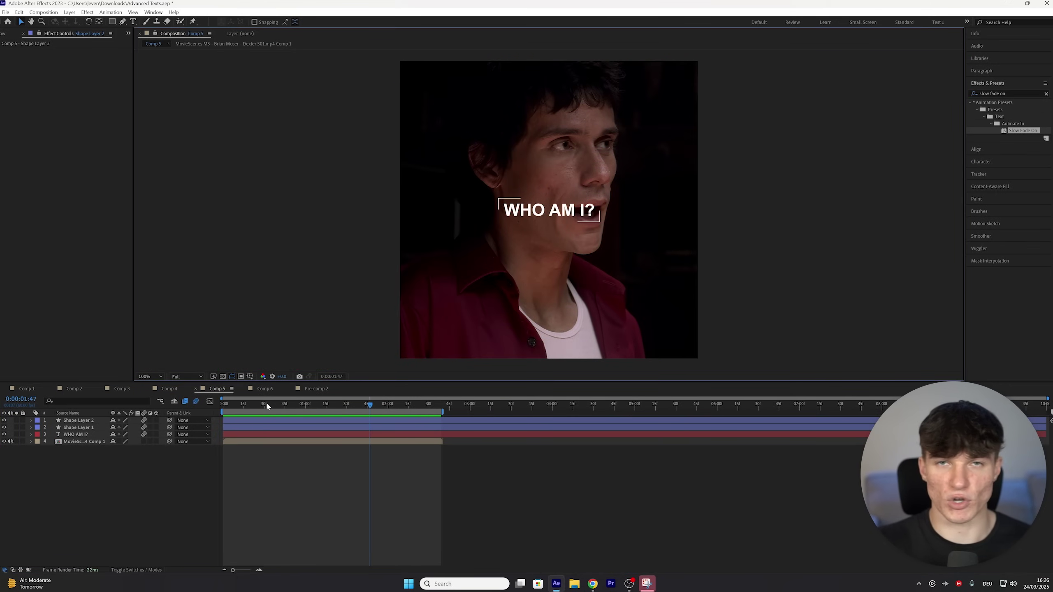
click(359, 421)
shift+click(357, 435)
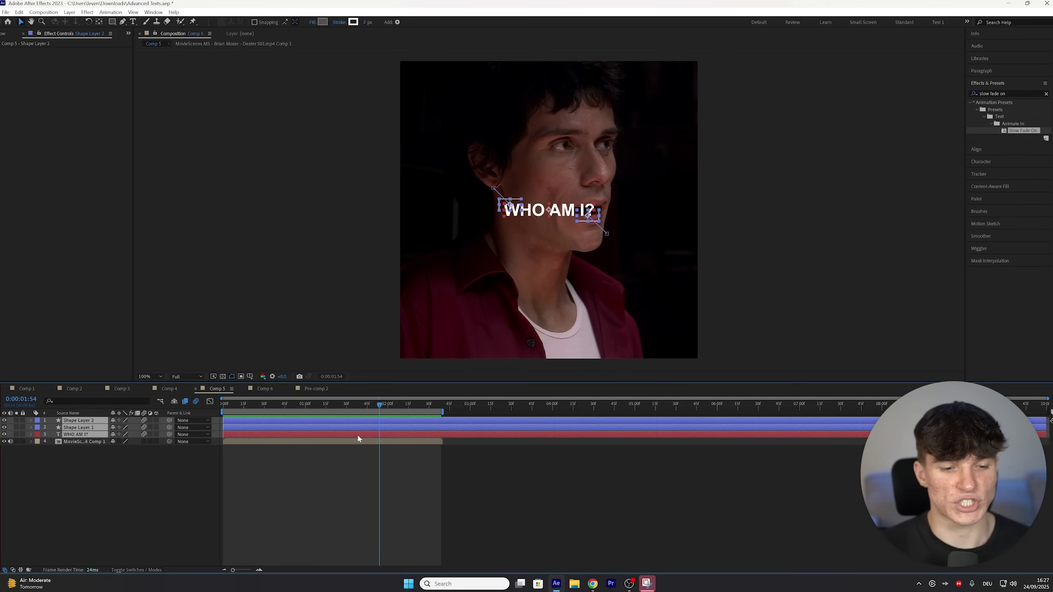
key(ctrl+shift+c)
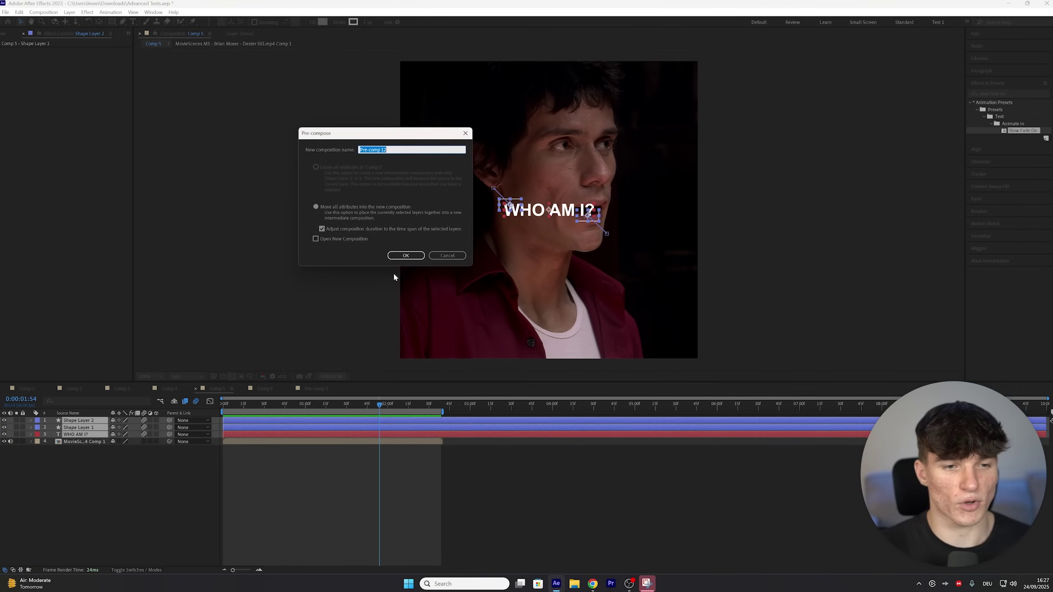
click(406, 255)
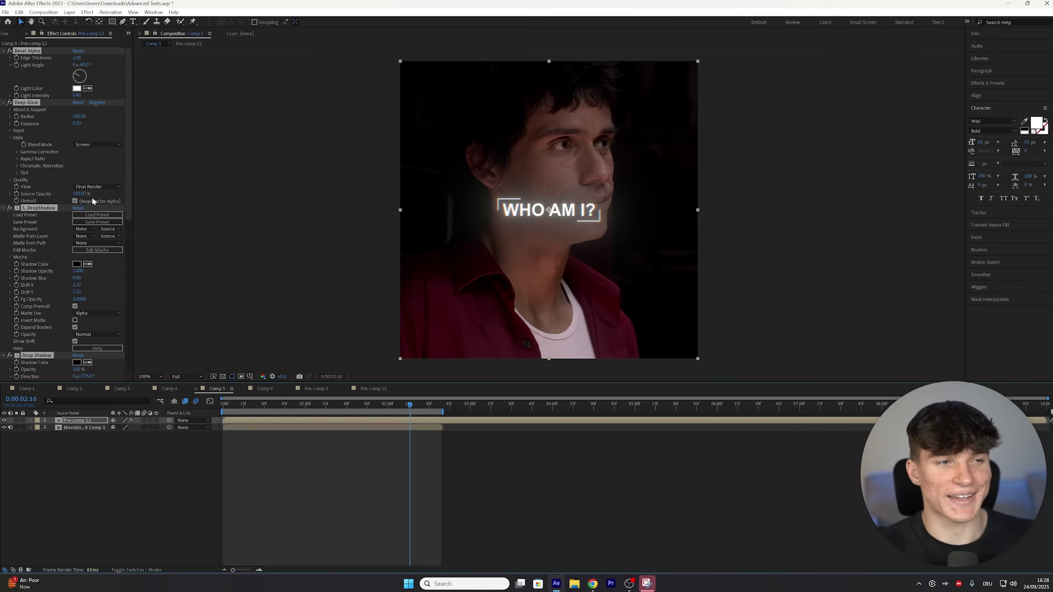
Step: Enable the Deep Glow tint with a light cyan colour (6CD7FF) at 60% mix
scroll(127, 116, down, 2)
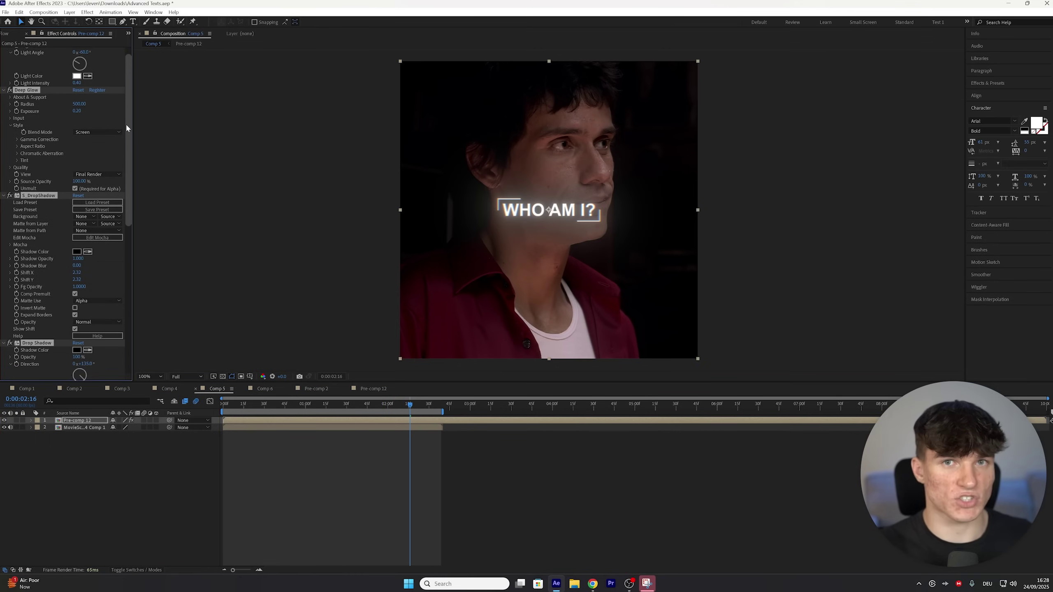
scroll(128, 157, up, 2)
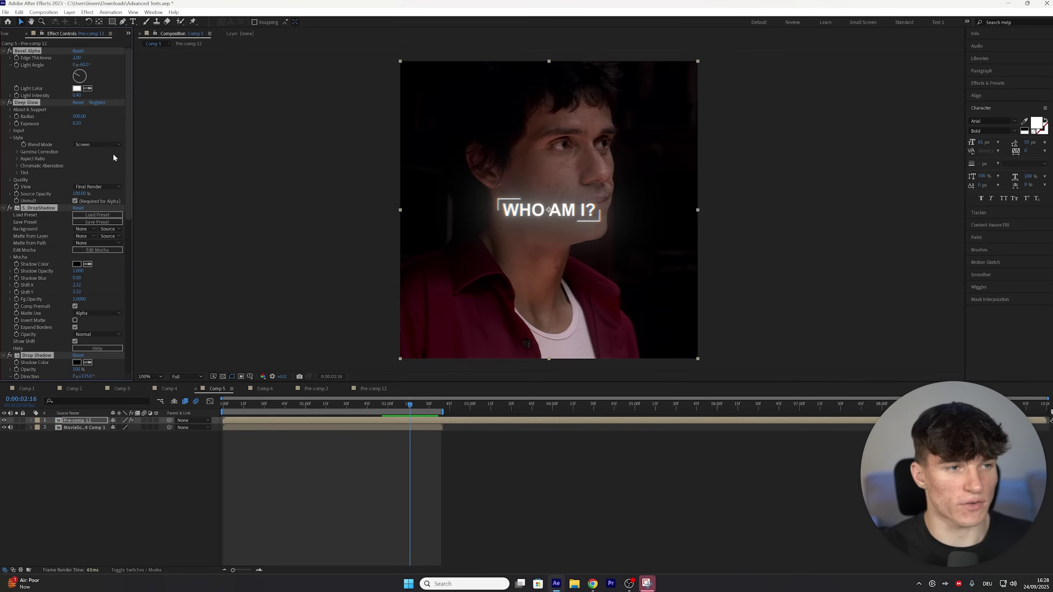
click(18, 173)
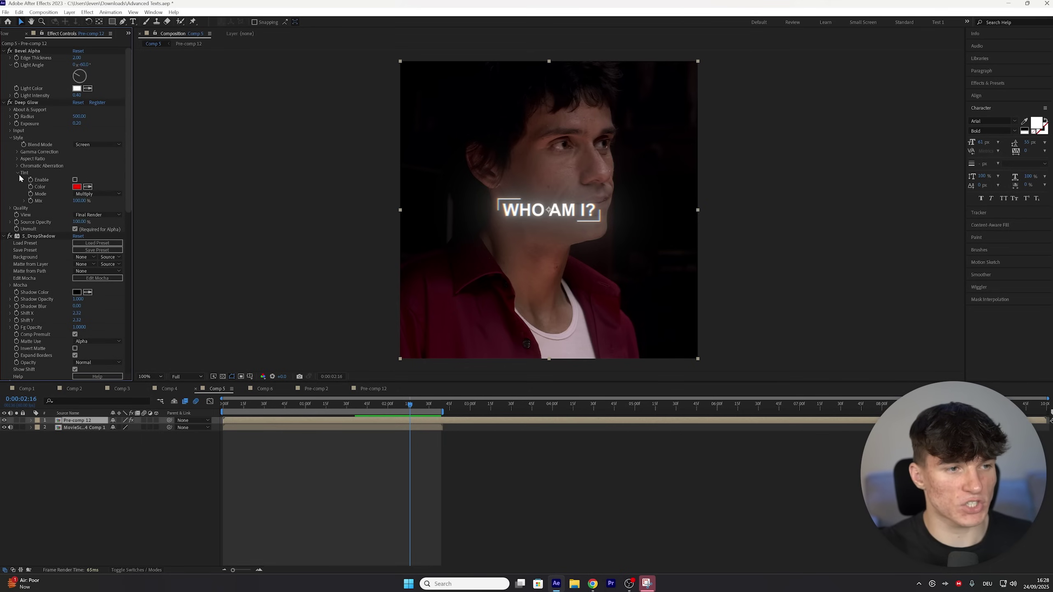
click(75, 180)
click(77, 187)
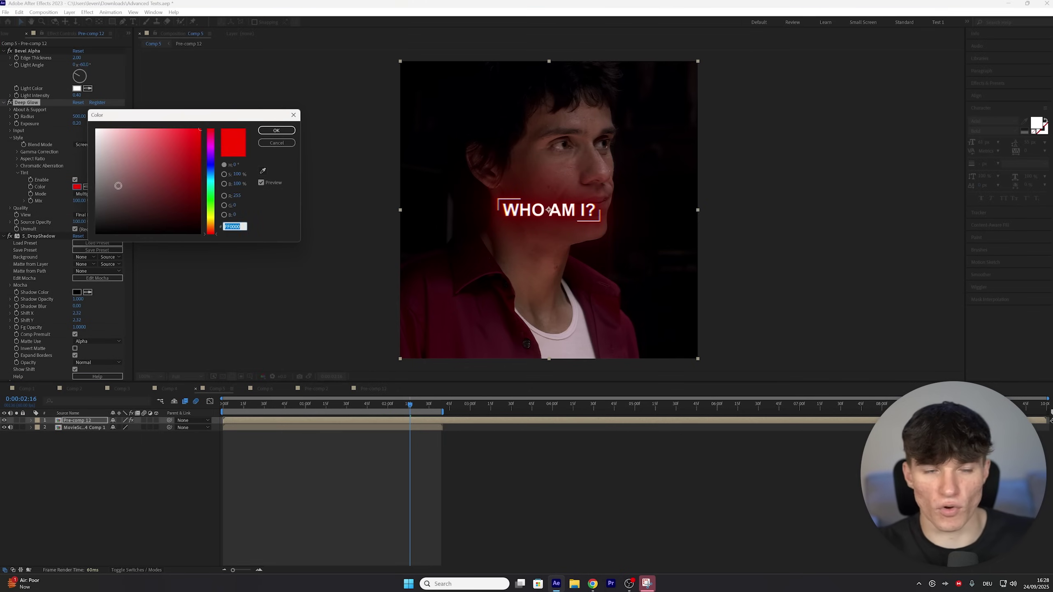
click(205, 177)
click(160, 127)
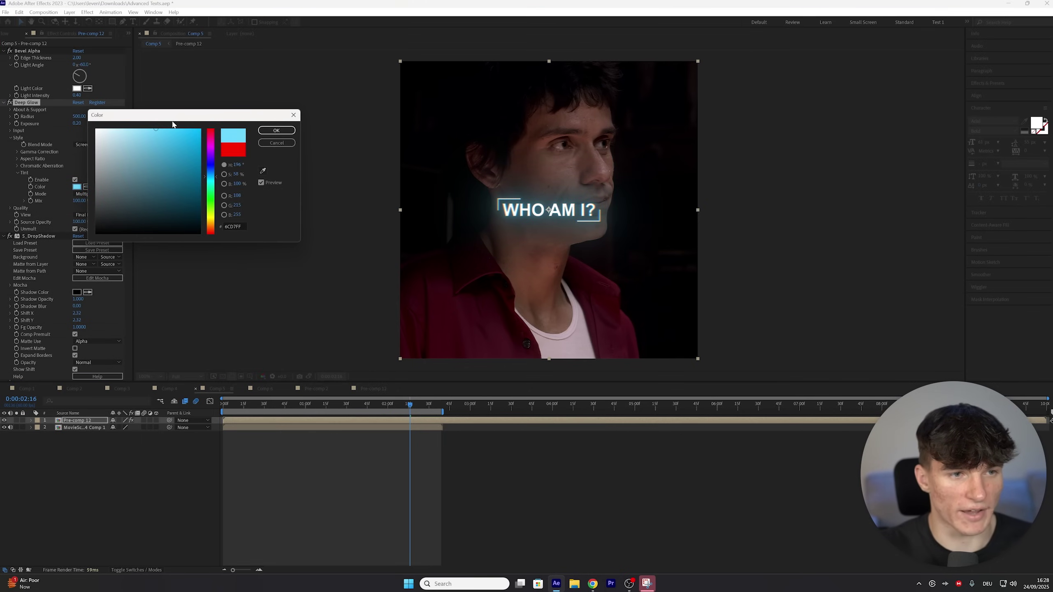
click(276, 130)
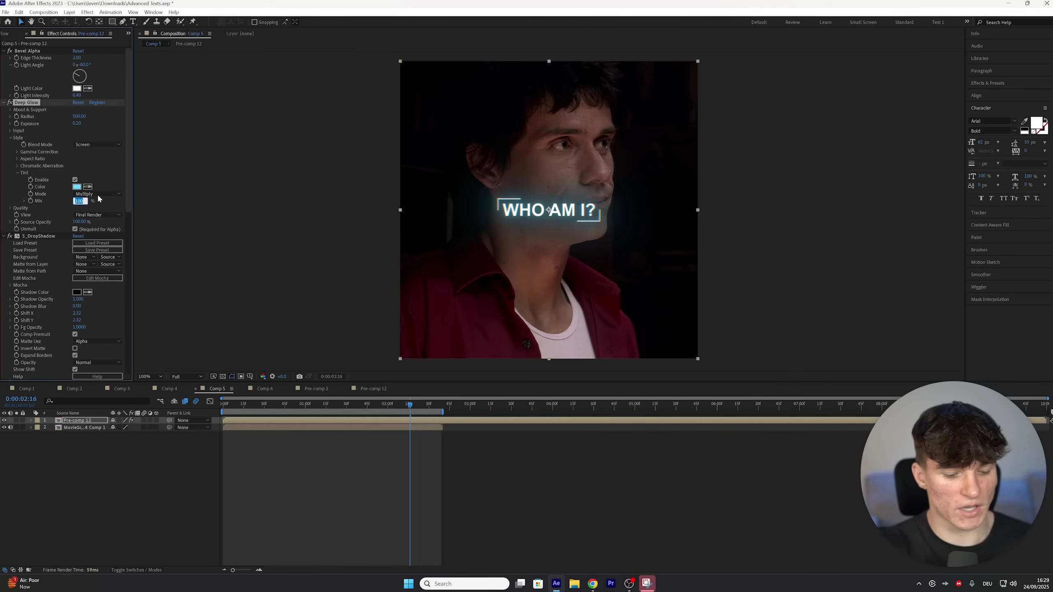
key(Return)
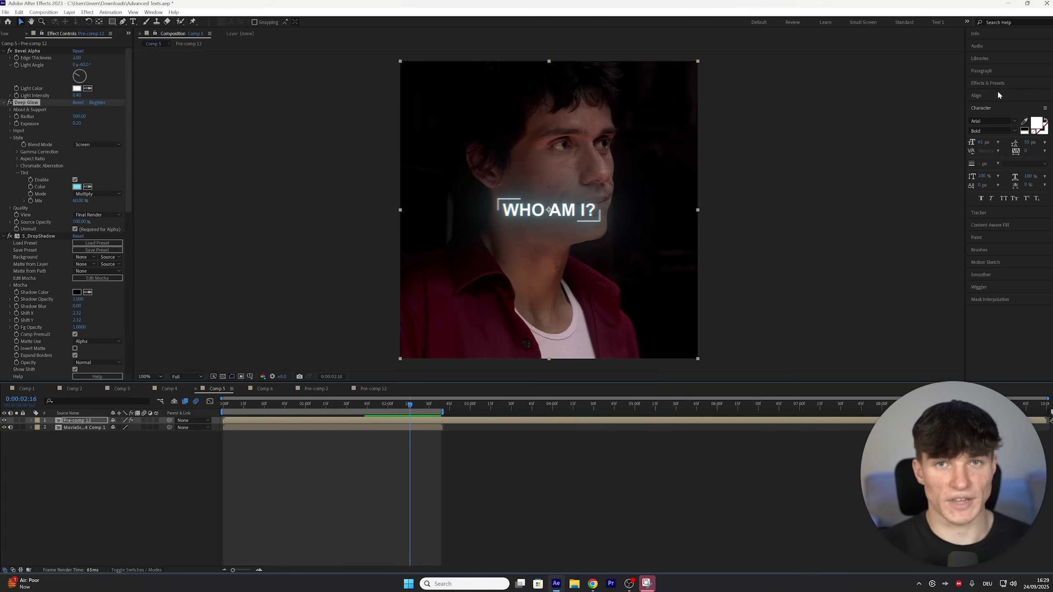
Step: Apply S_WarpFishEye from Effects & Presets to the caption pre-comp
click(1003, 84)
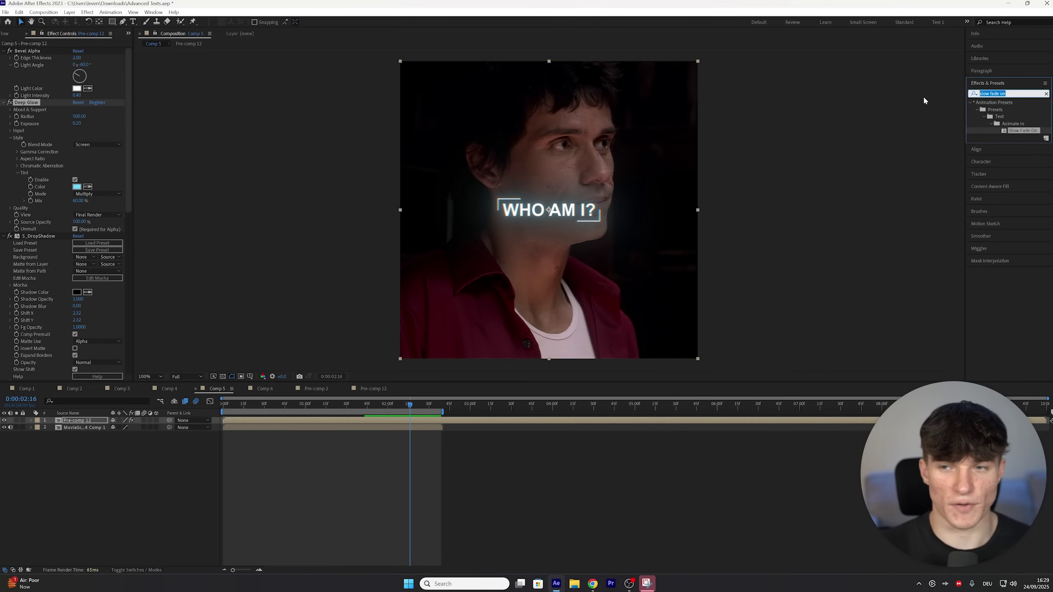
text(s_warpfishy)
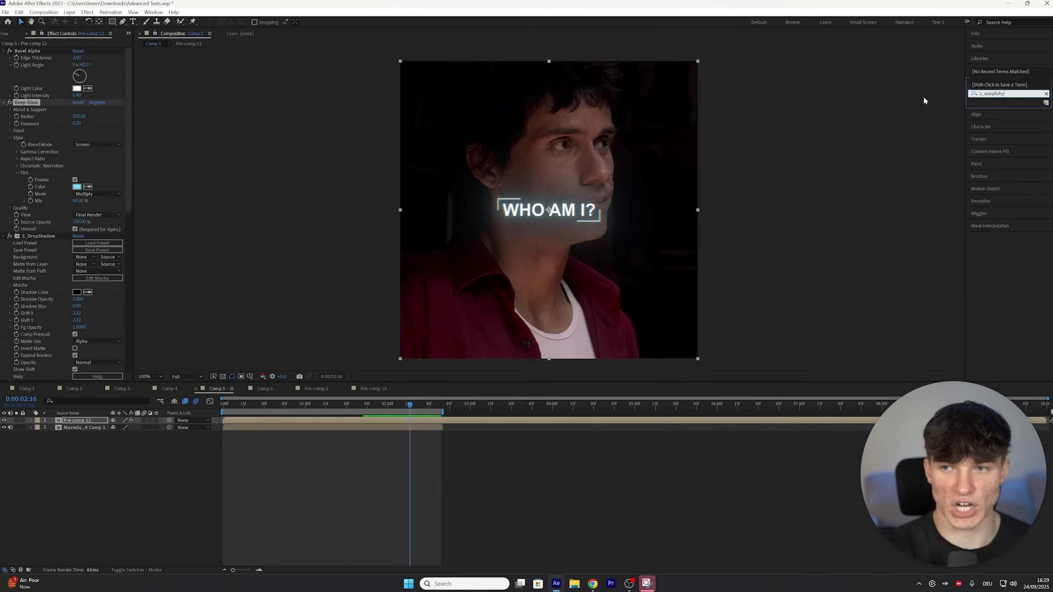
key(BackSpace)
text(e)
drag(1012, 109, 352, 420)
Step: Set the fisheye Amount to 2.5 and Z Dist to 3, with Wrap X and Wrap Y set to No
click(79, 279)
text(2.5)
key(Tab)
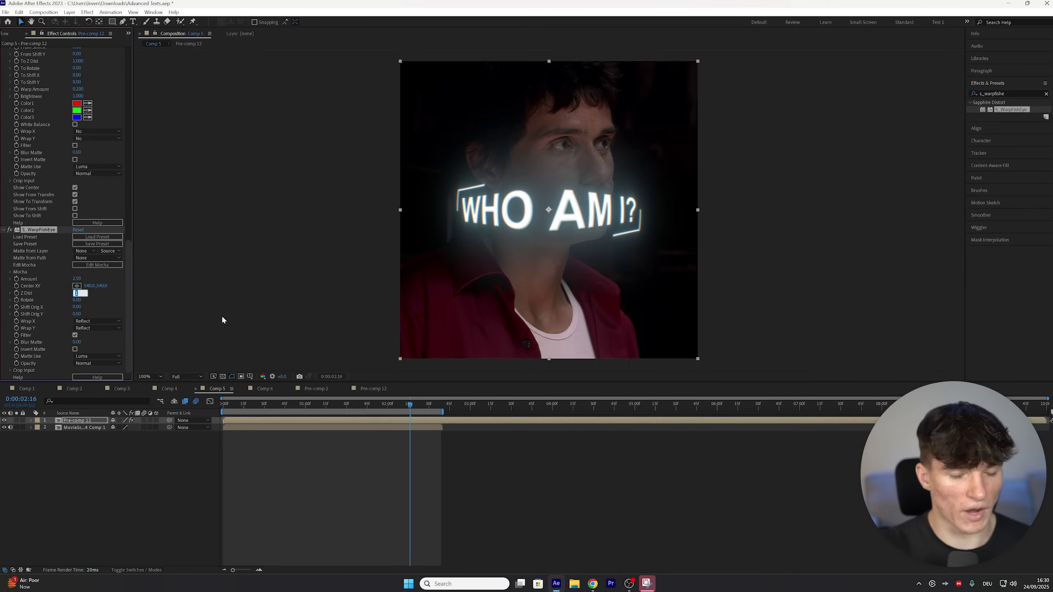
text(3)
key(Return)
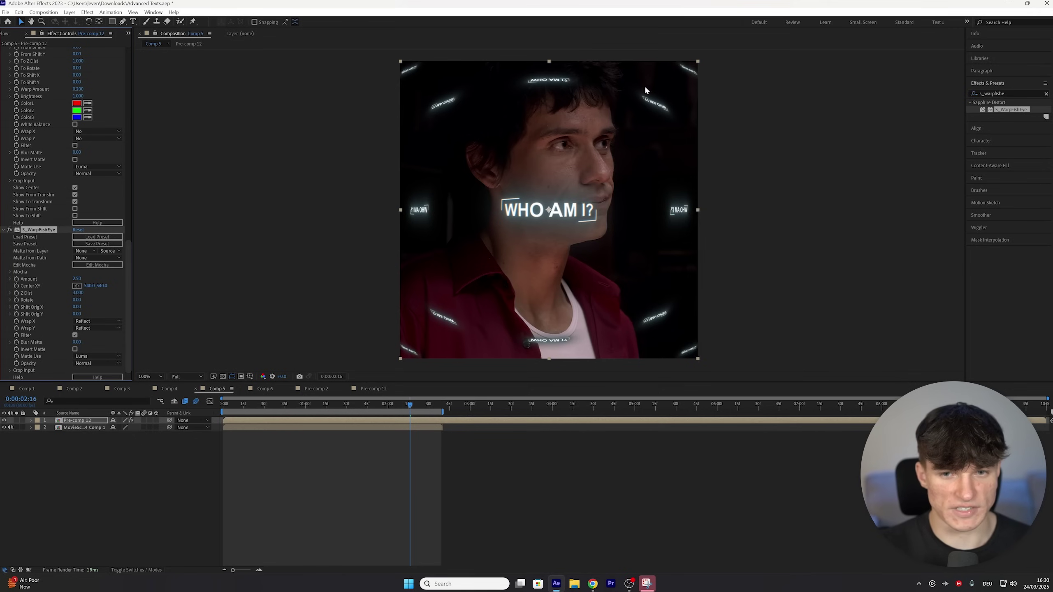
click(90, 322)
click(85, 329)
click(85, 329)
click(90, 337)
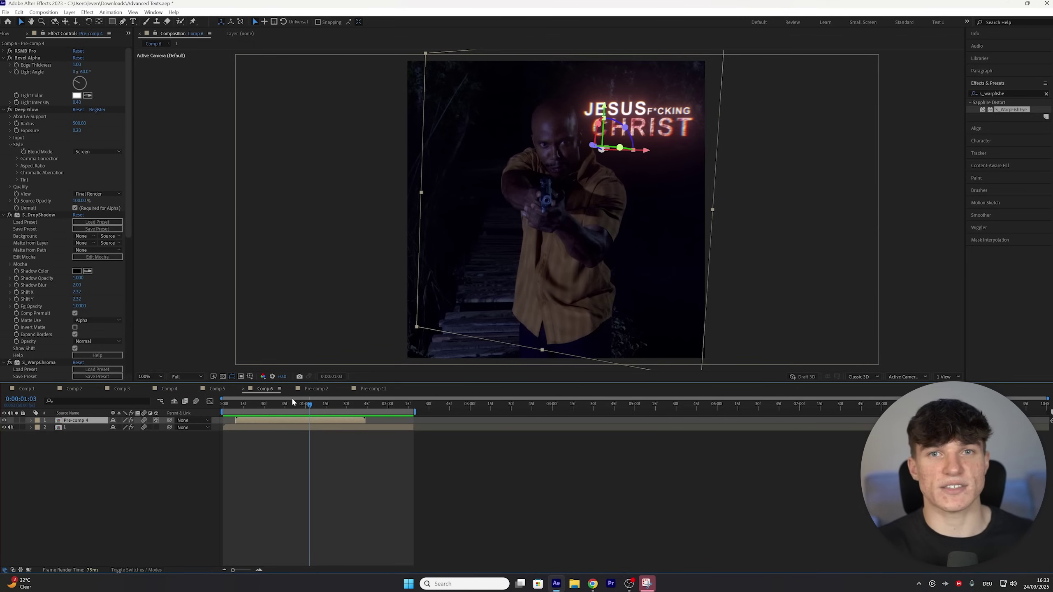
Step: Apply S_WipePixelate from Effects & Presets to the caption pre-comp
click(970, 95)
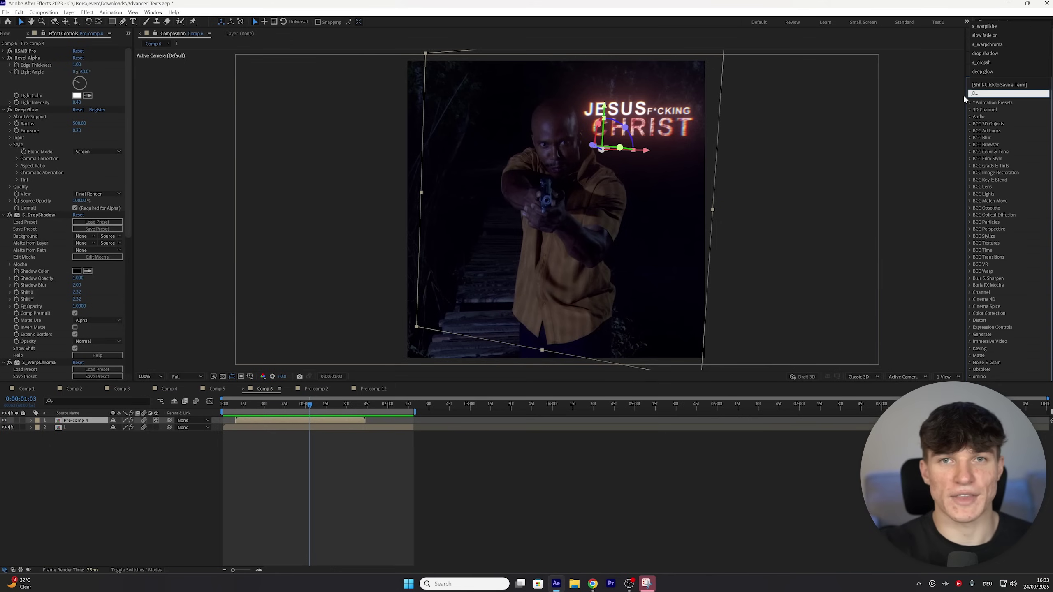
text(S_)
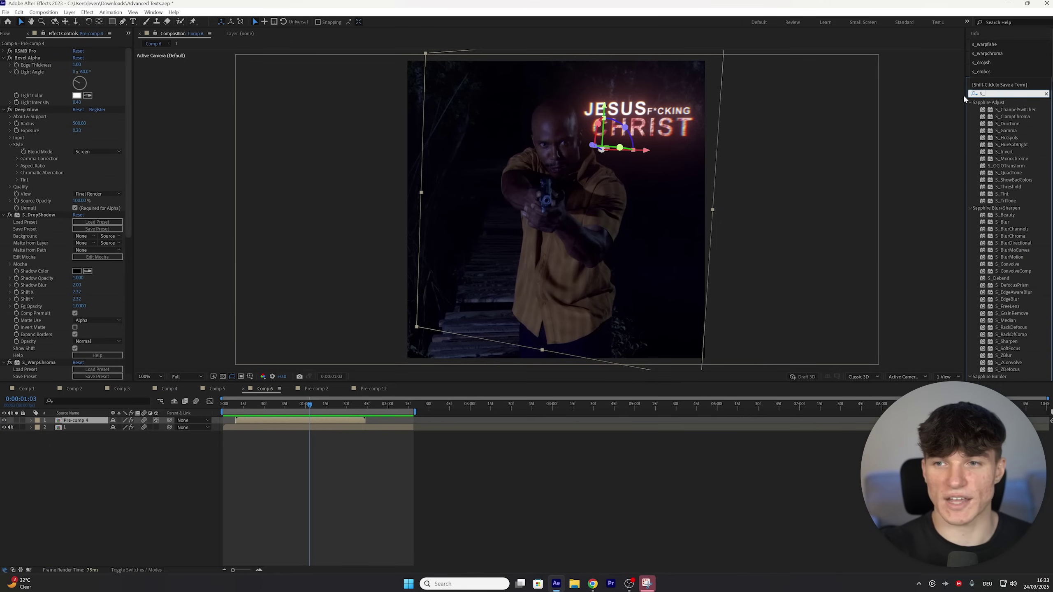
text(wipepixelate)
click(1013, 110)
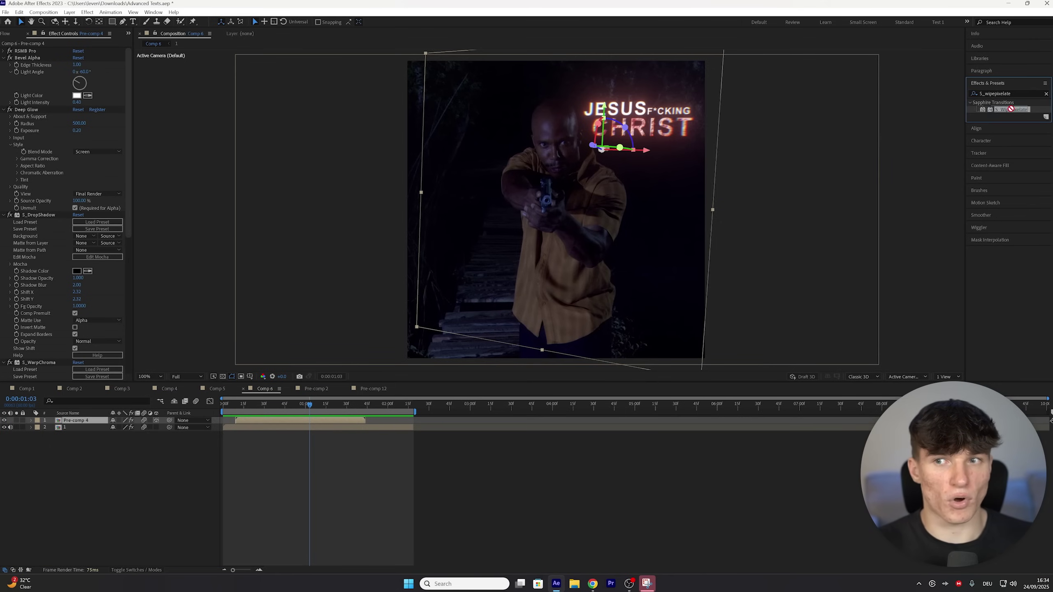
drag(1010, 108, 43, 47)
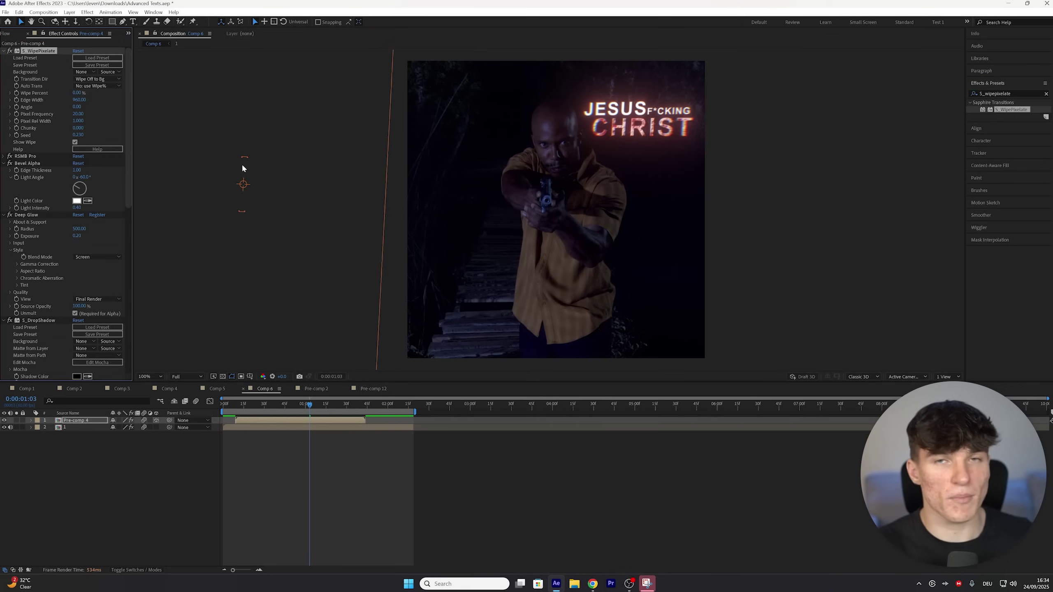
click(116, 112)
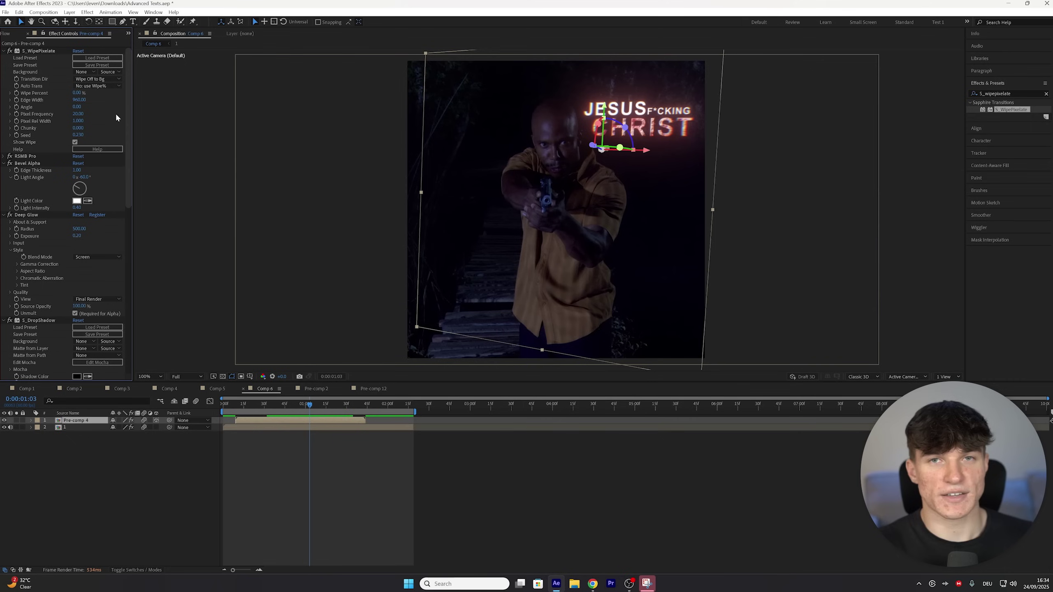
Step: Set the wipe's Edge Width to 400, Pixel Frequency to 100 and Chunky to 0.75, then scrub back to review
click(83, 98)
text(400)
key(Return)
text(100)
key(Tab)
text(0.75)
key(Return)
drag(309, 405, 291, 409)
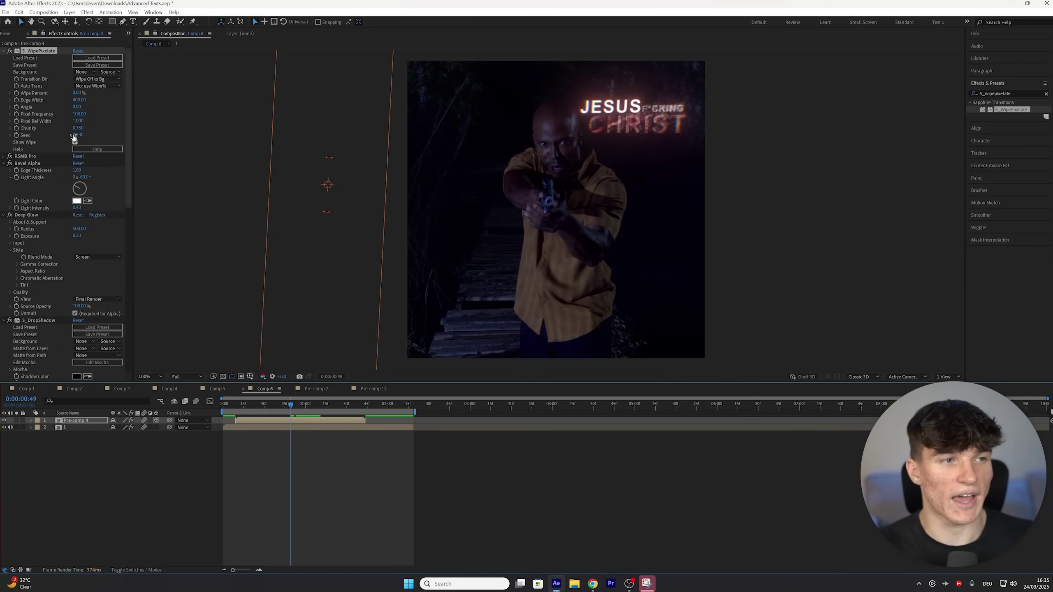
drag(291, 408, 359, 408)
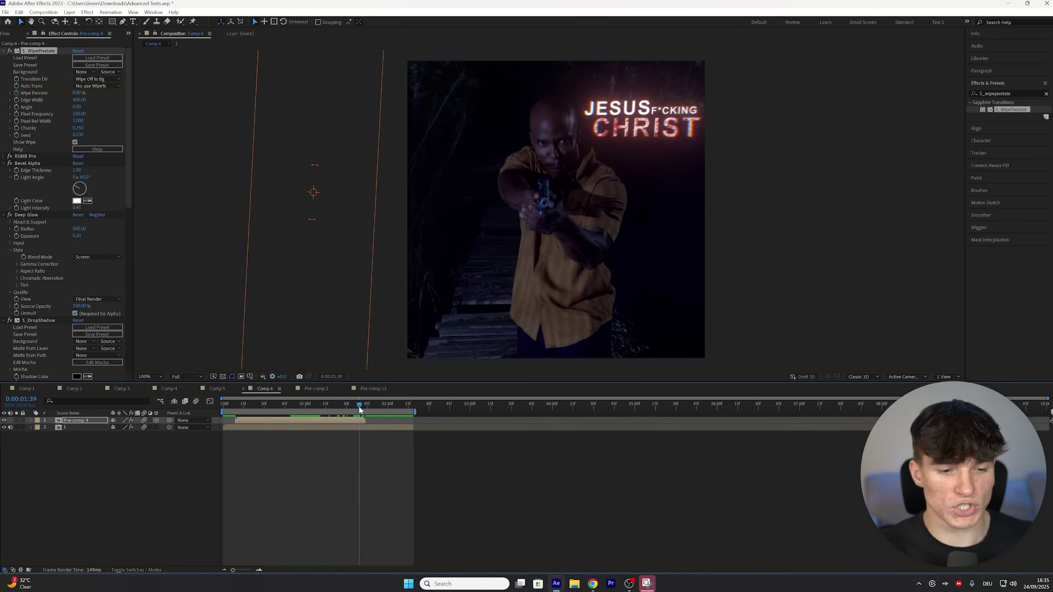